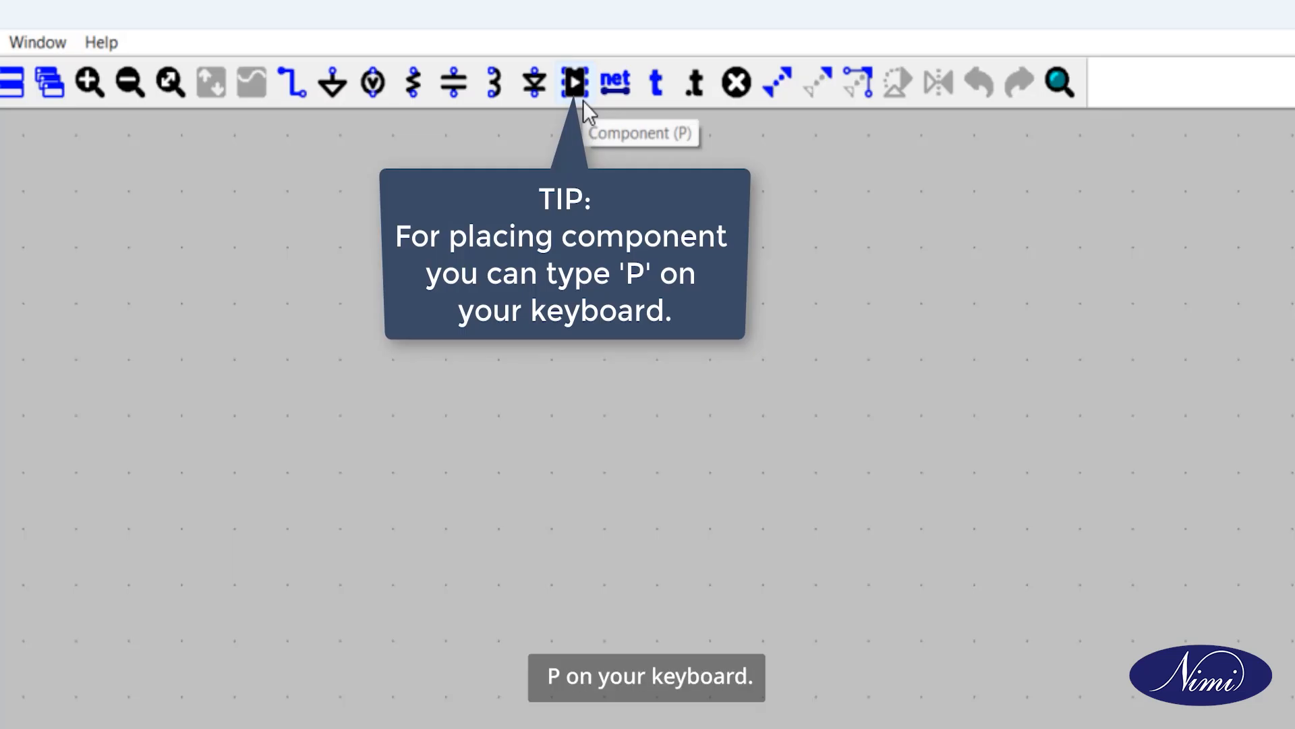
Step: Place a voltage source component on the empty schematic, in the left half of the sheet
click(582, 97)
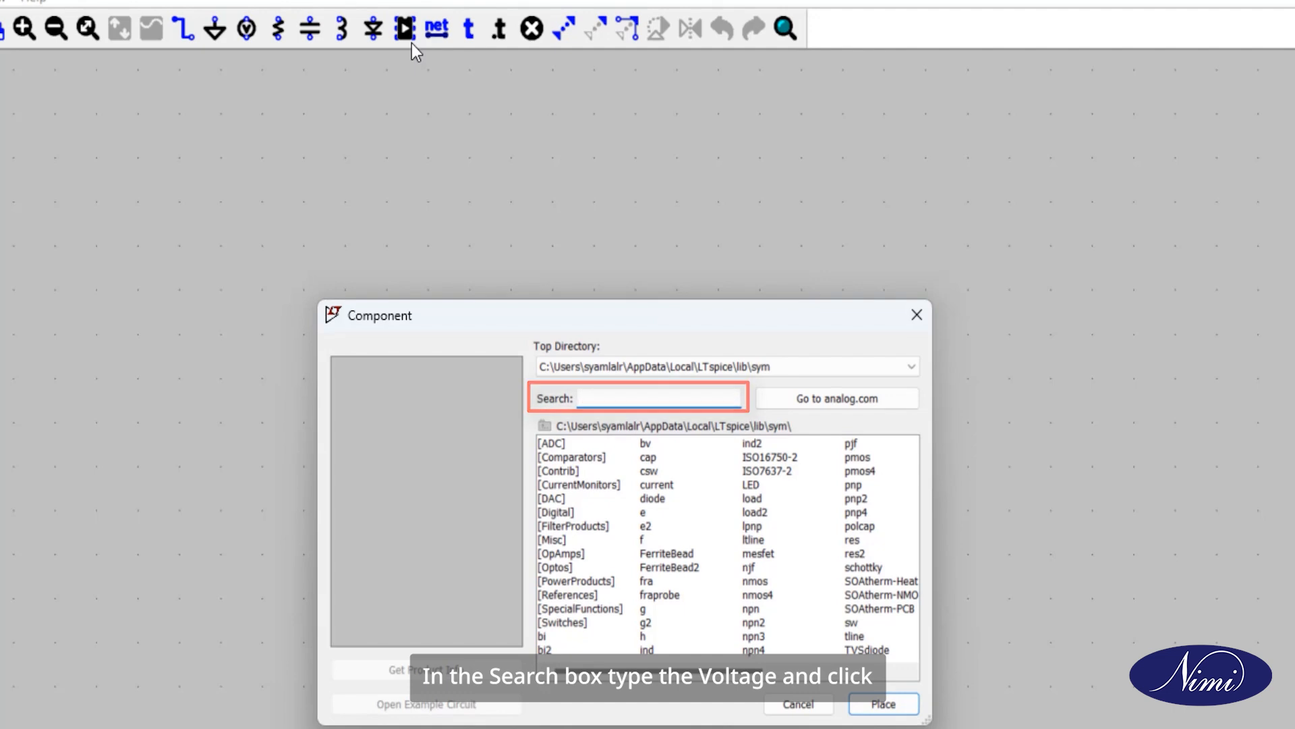
text(vol)
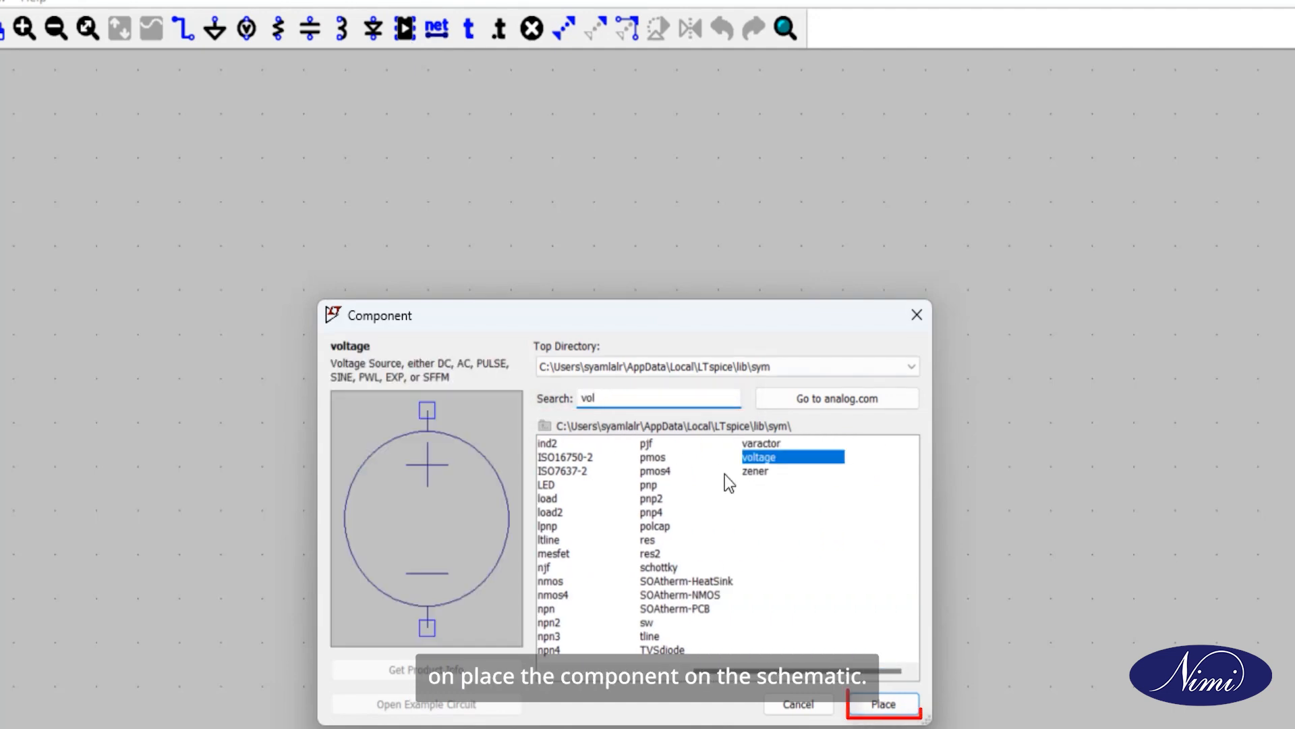
click(873, 688)
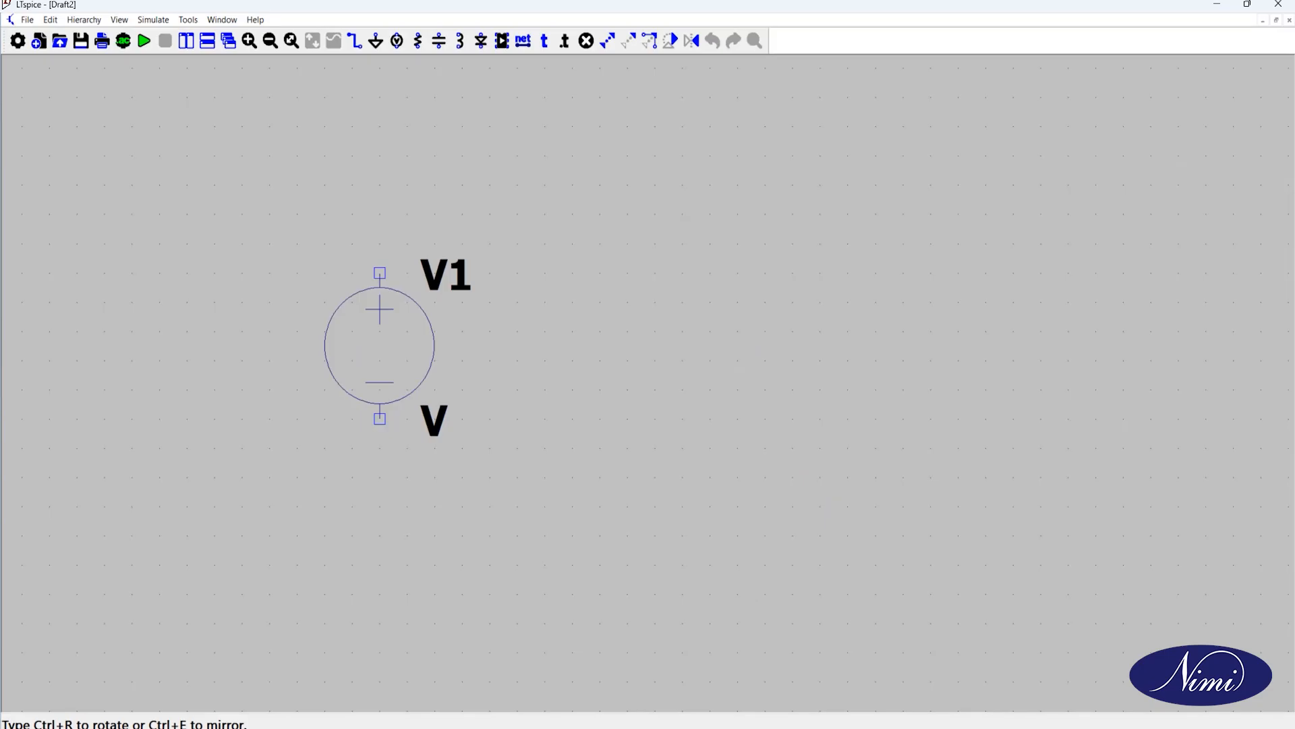
scroll(379, 345, down, 2)
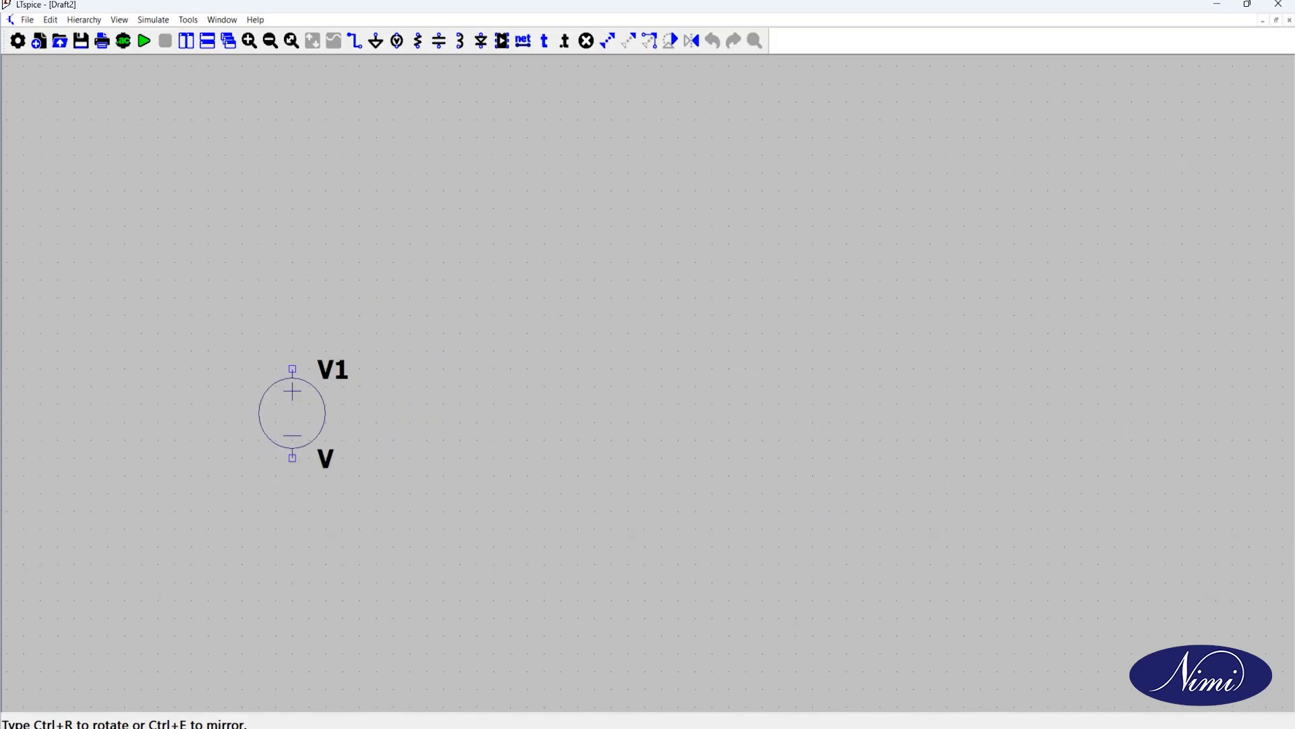
click(293, 413)
key(Escape)
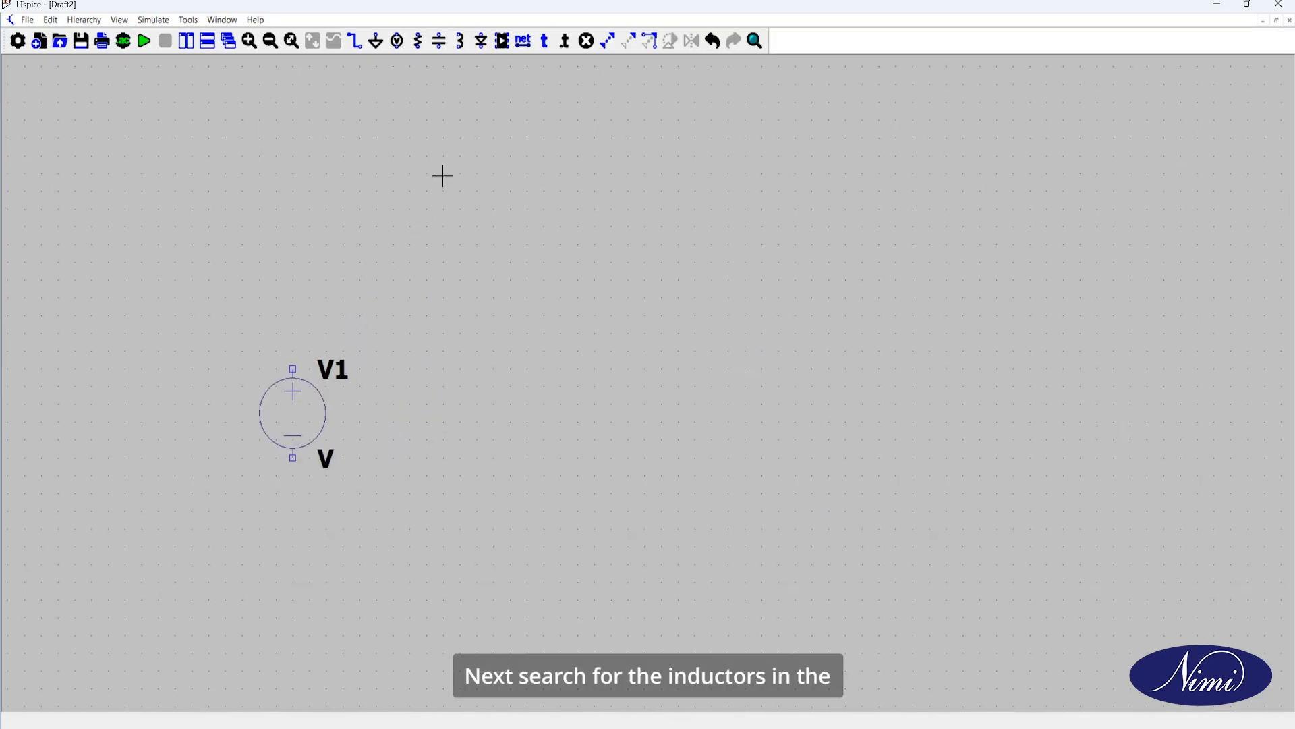
Step: Place three inductors: L1 beside the voltage source, and mirrored L2 and L3 farther right, one above the other
click(502, 42)
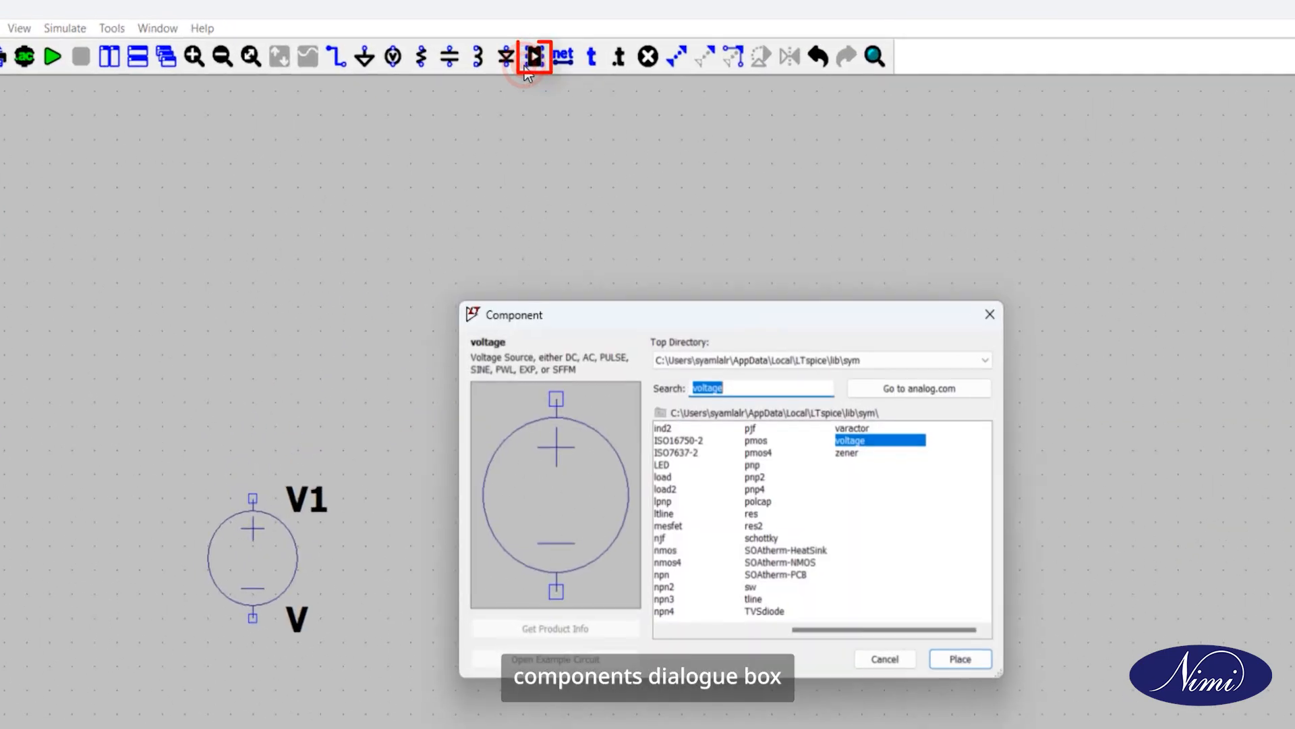
key(BackSpace)
text(ind)
click(962, 660)
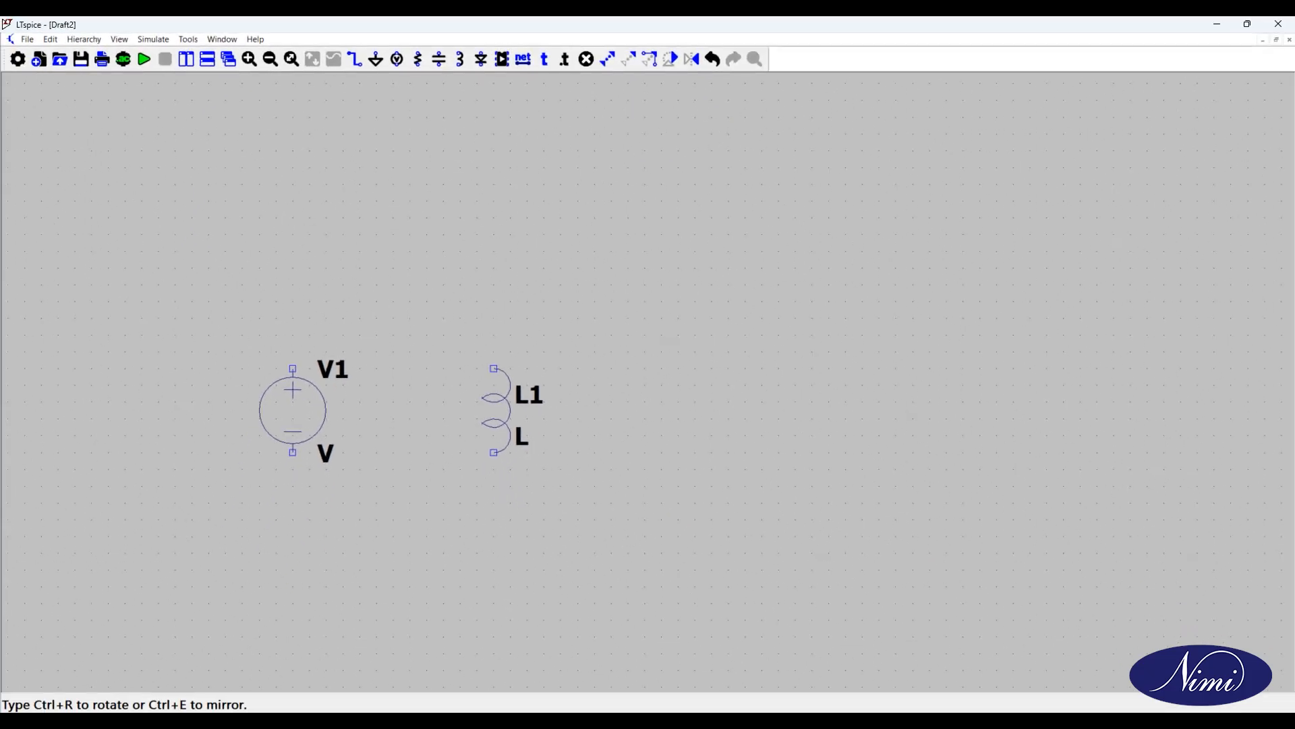
click(494, 410)
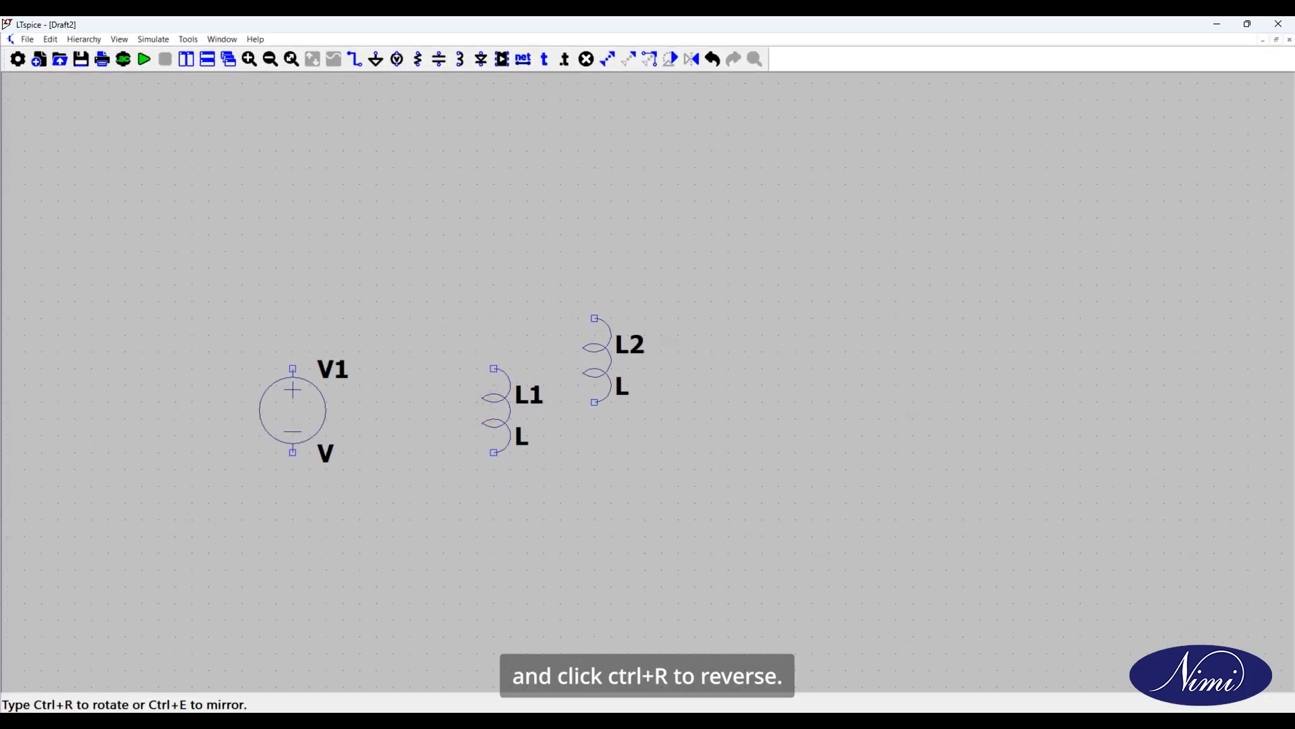
key(ctrl+e)
click(659, 244)
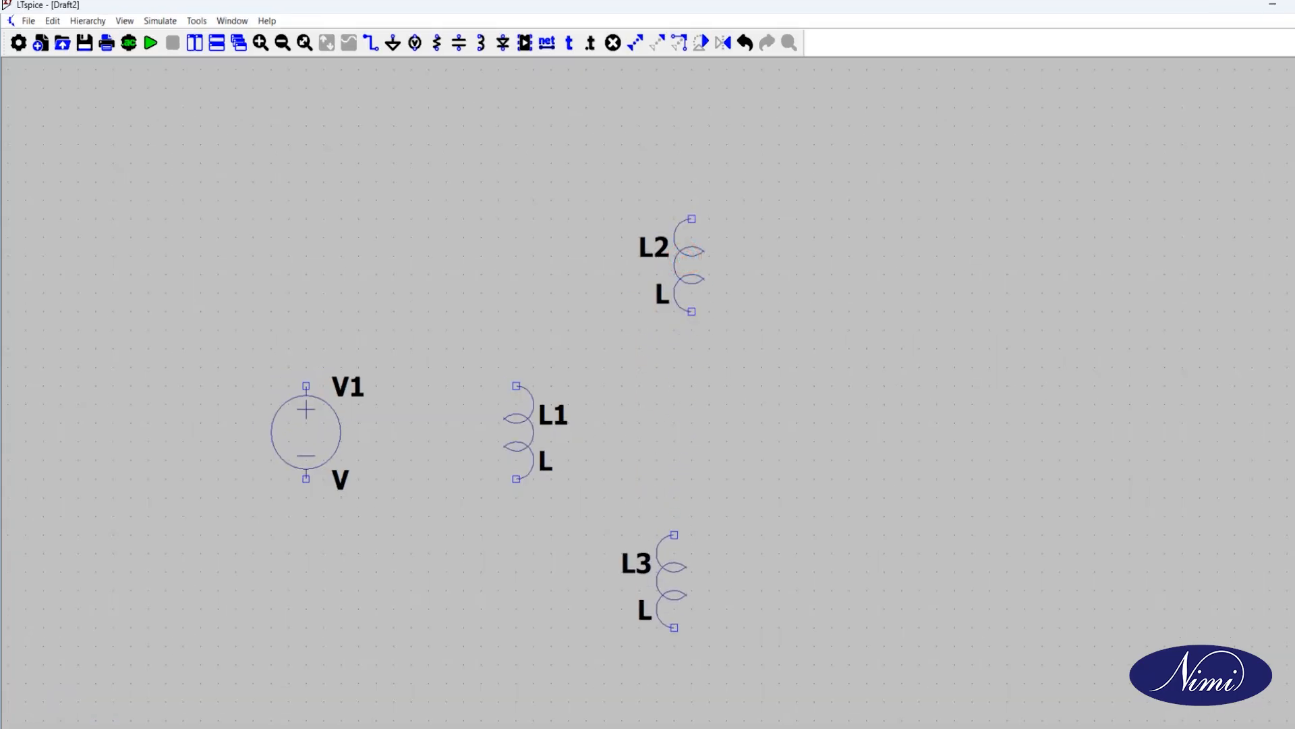
click(688, 599)
key(Escape)
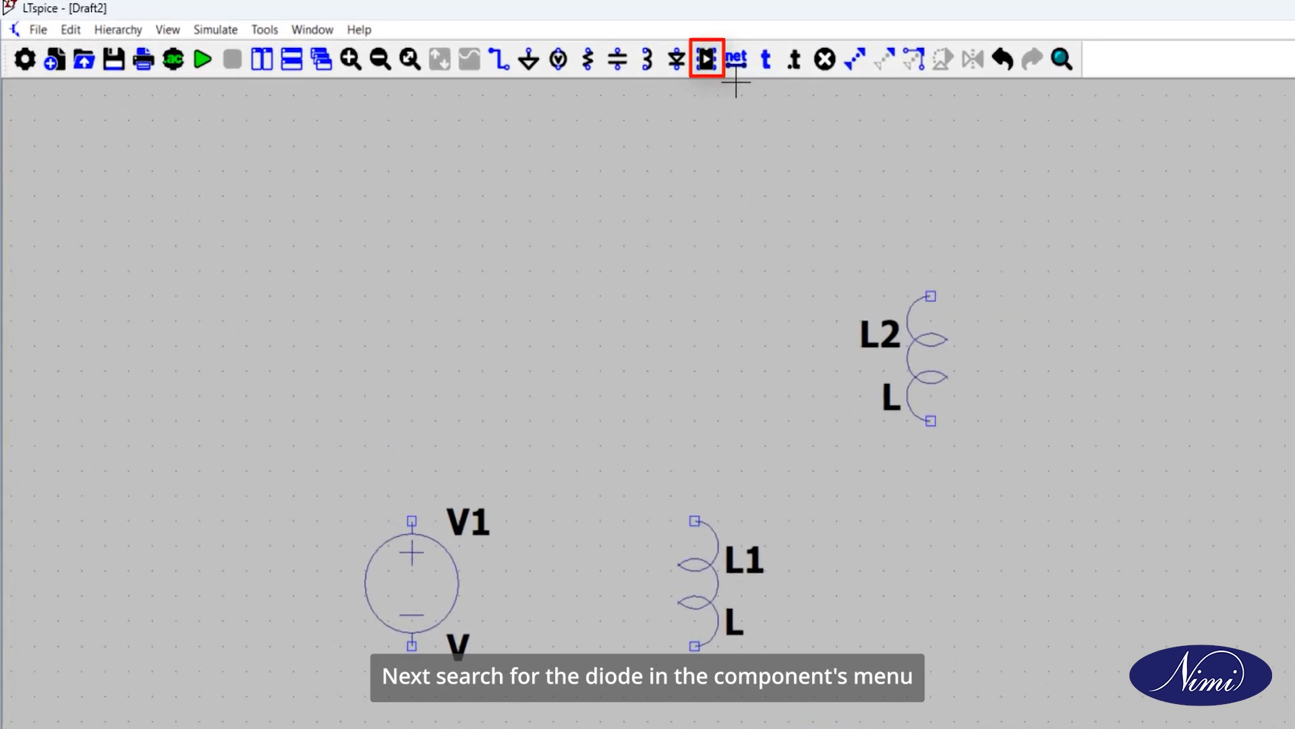
Step: Place two diodes rotated to horizontal, D1 right of inductor L2 and D2 right of inductor L3
click(715, 70)
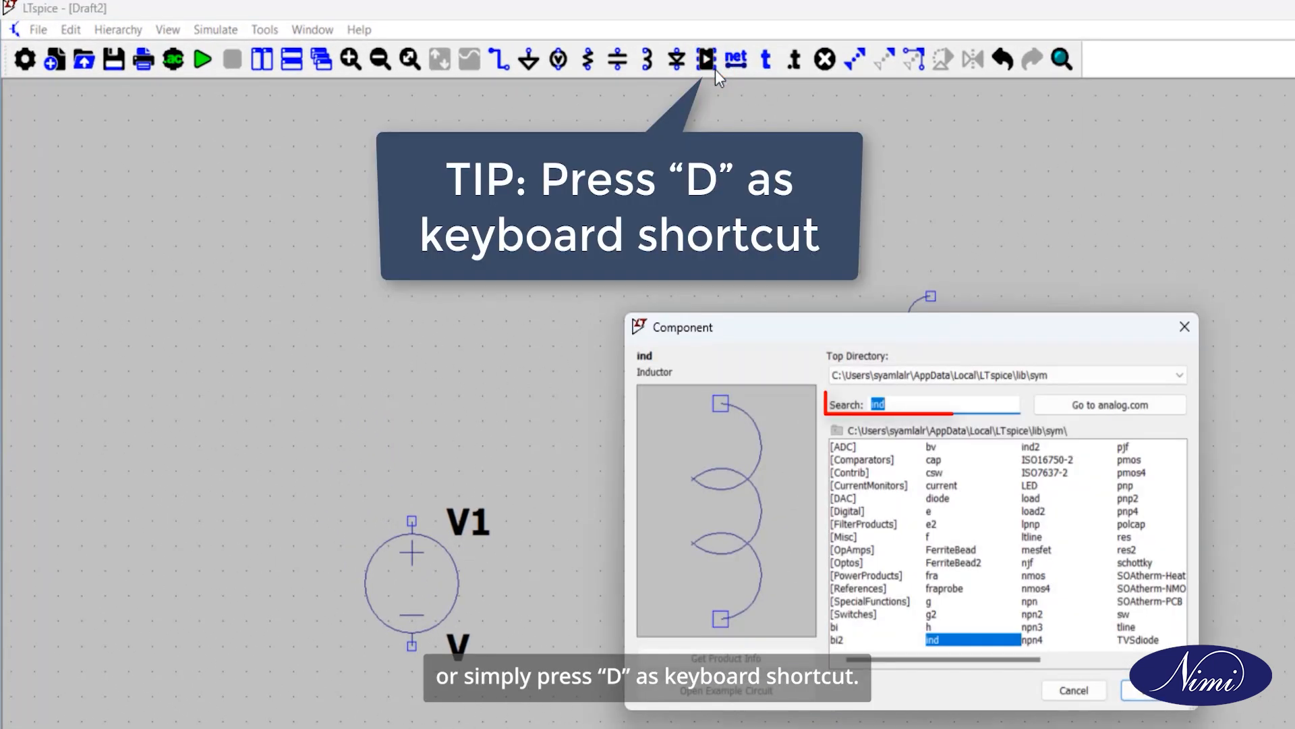
text(dio)
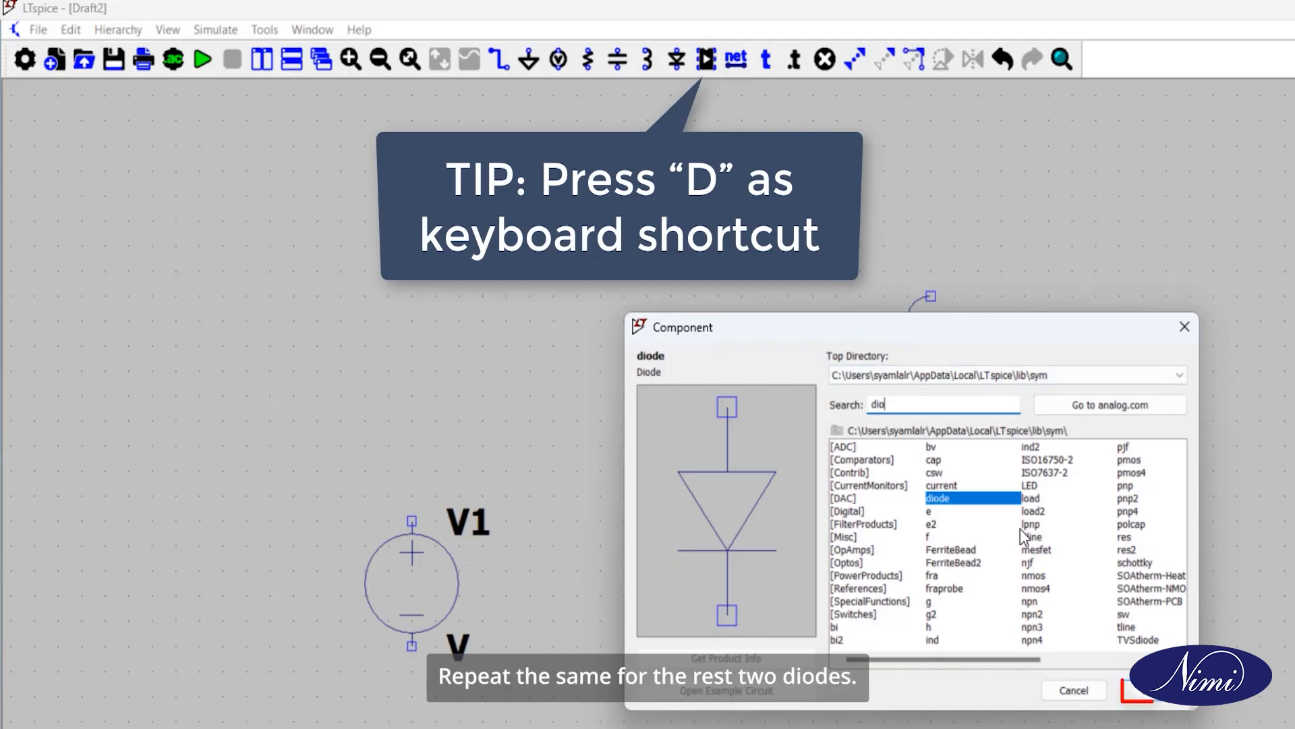
click(1135, 695)
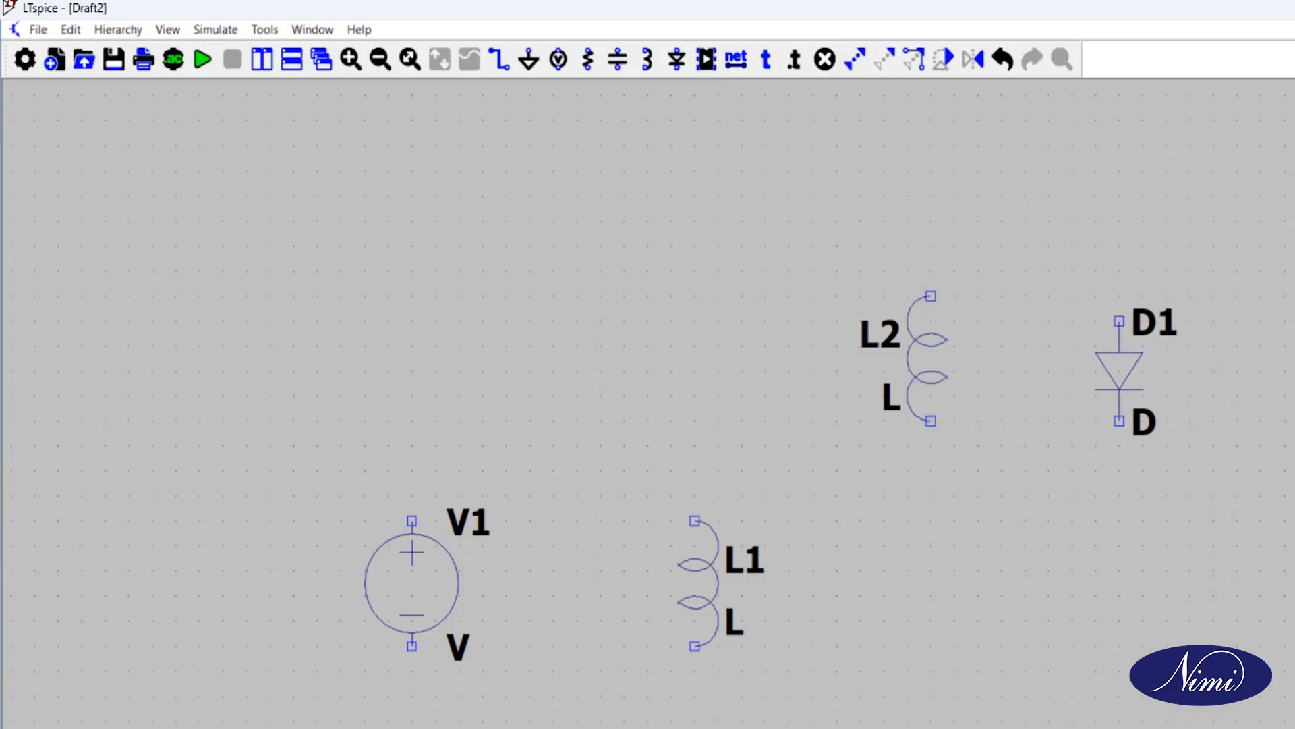
key(ctrl+r)
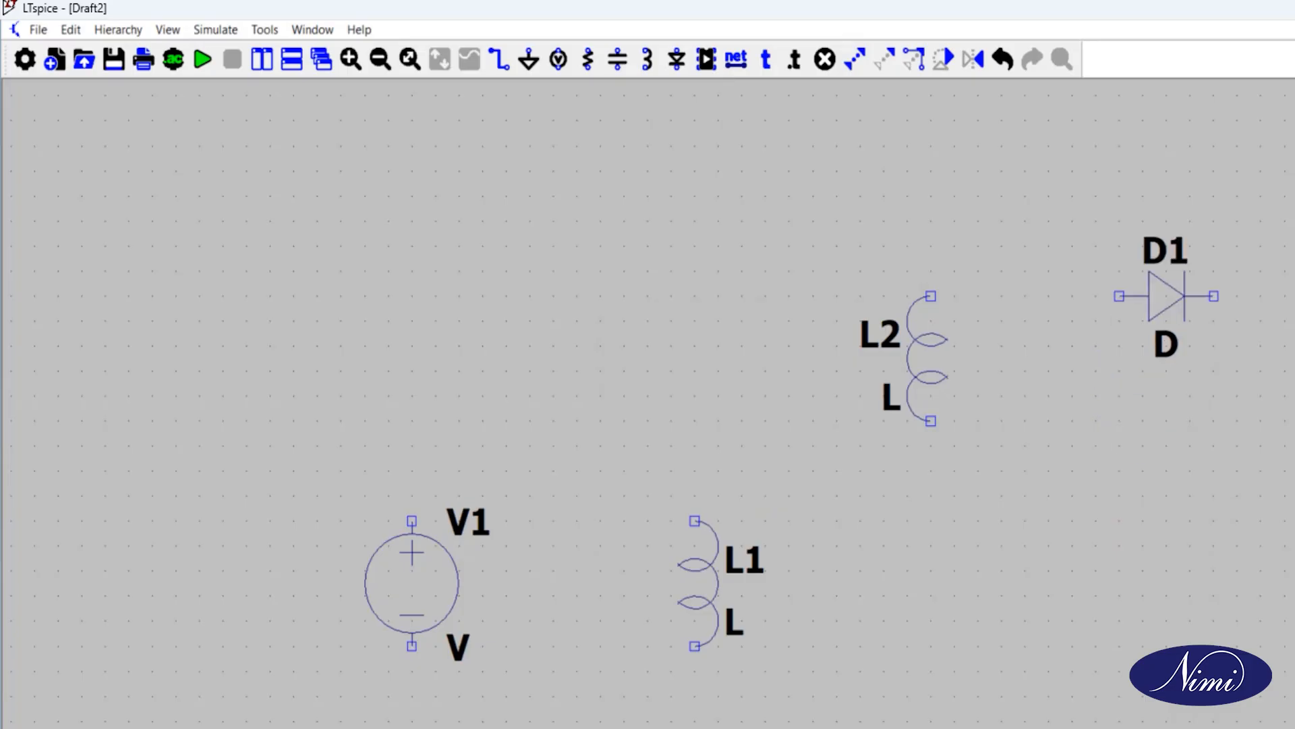
click(1166, 296)
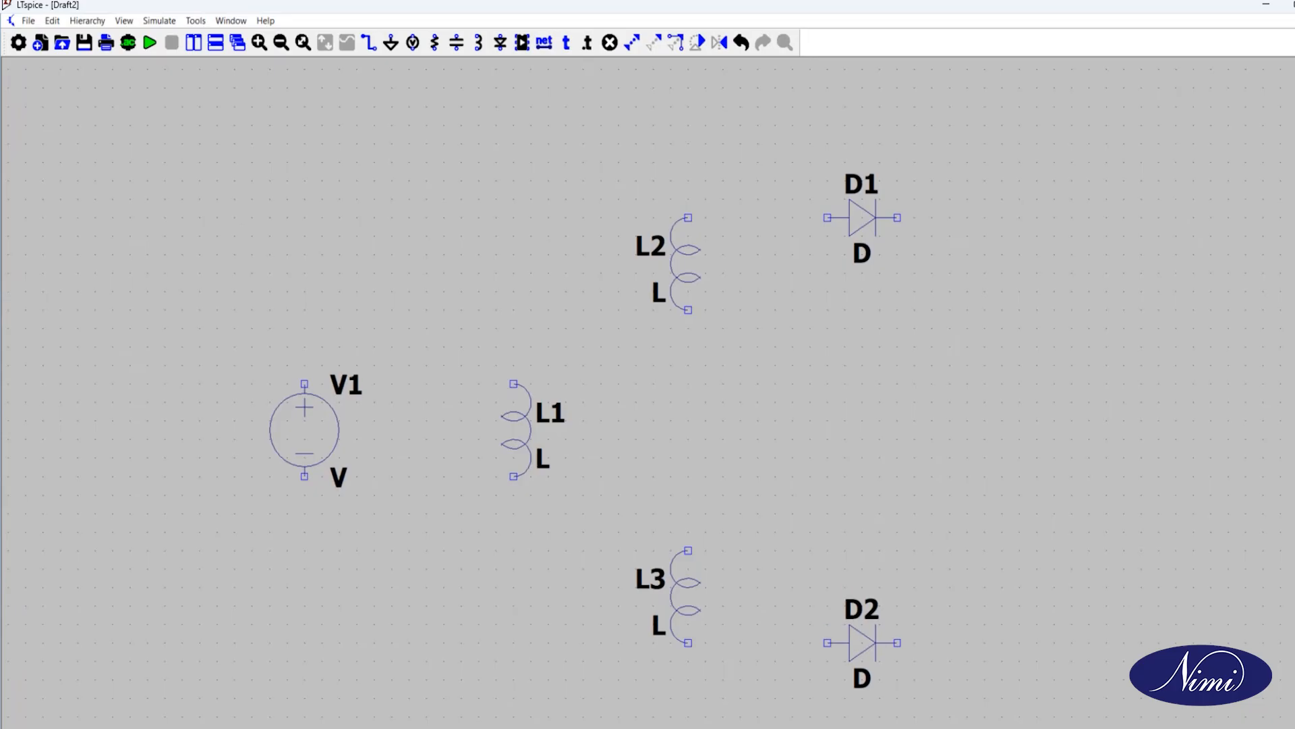
click(862, 642)
key(Escape)
Step: Place a resistor right of the diodes, and ground symbols below V1 and L1, between L2 and L3, and below the resistor
click(523, 43)
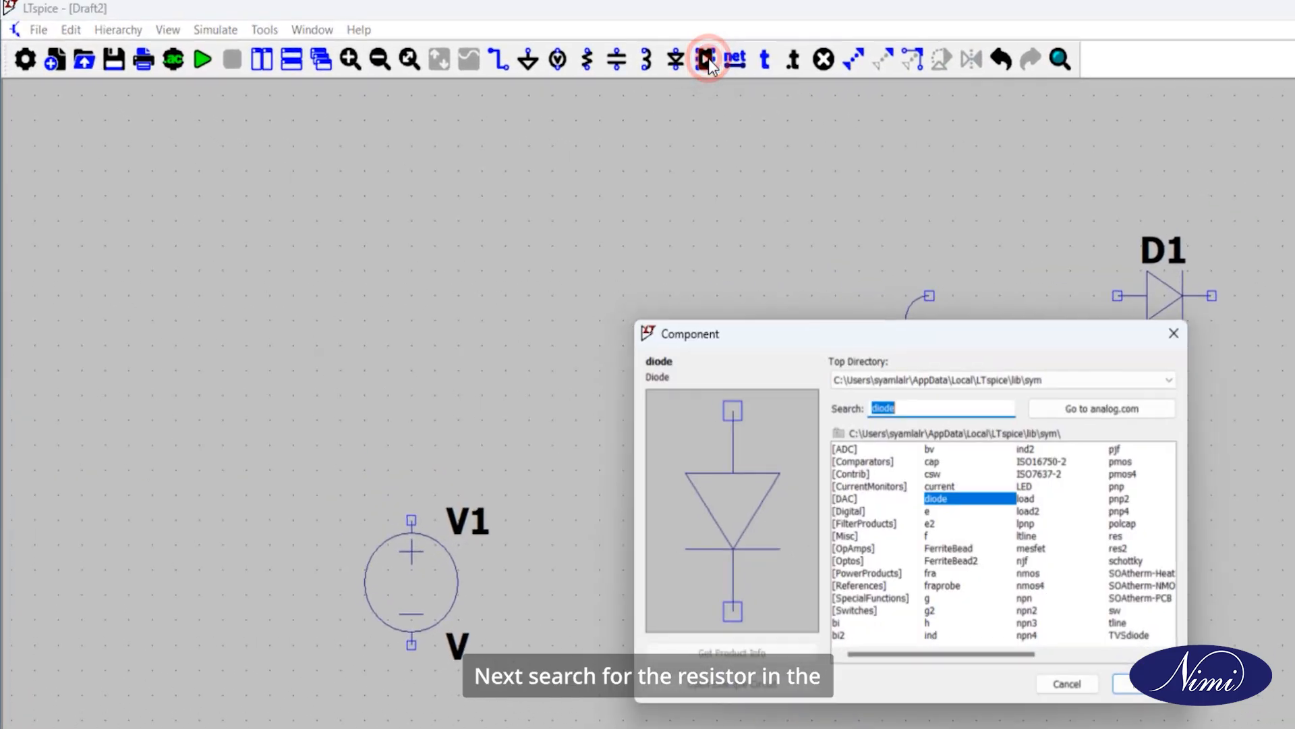
text(res)
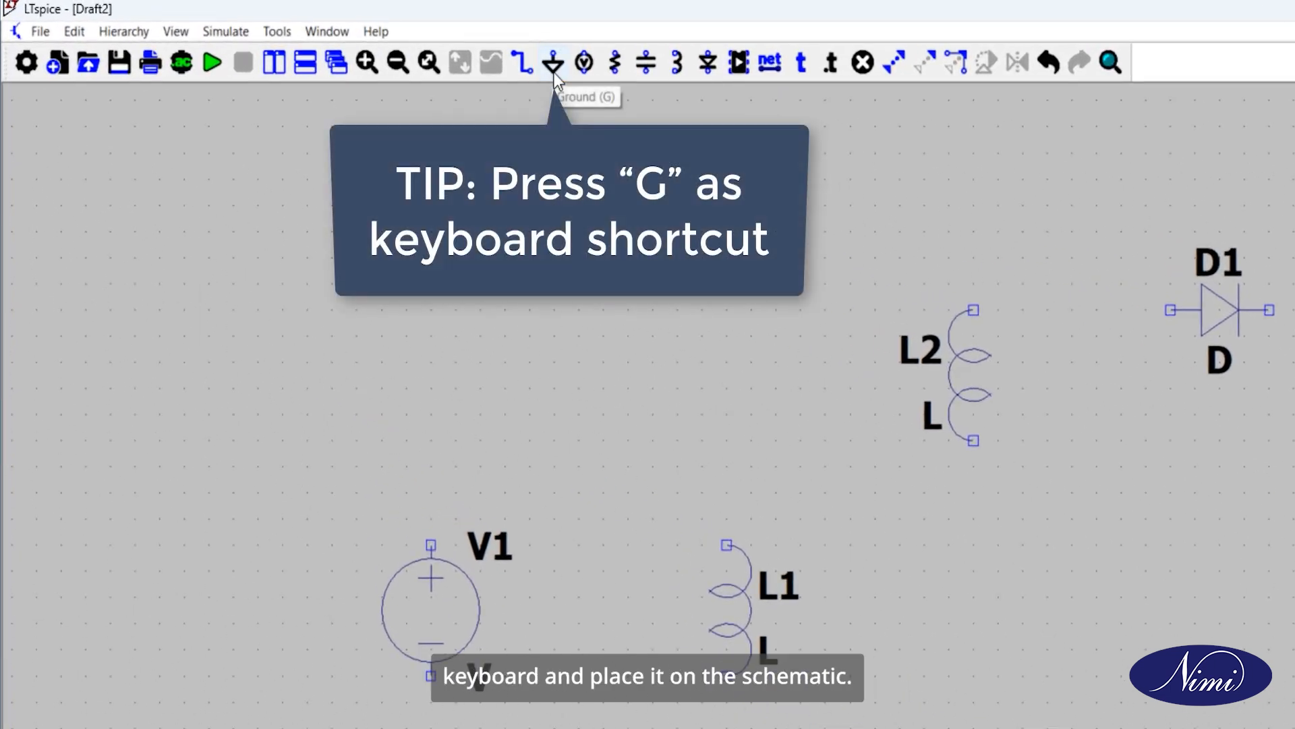
click(553, 71)
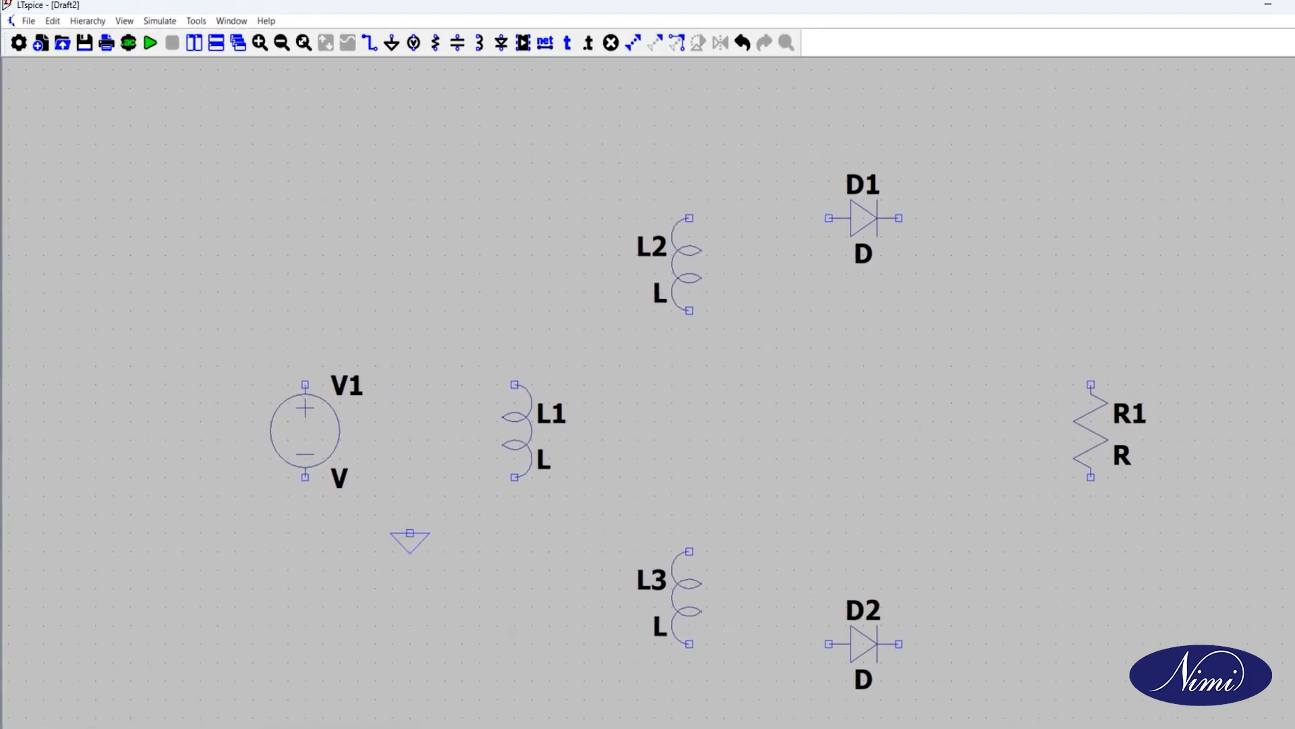
click(410, 552)
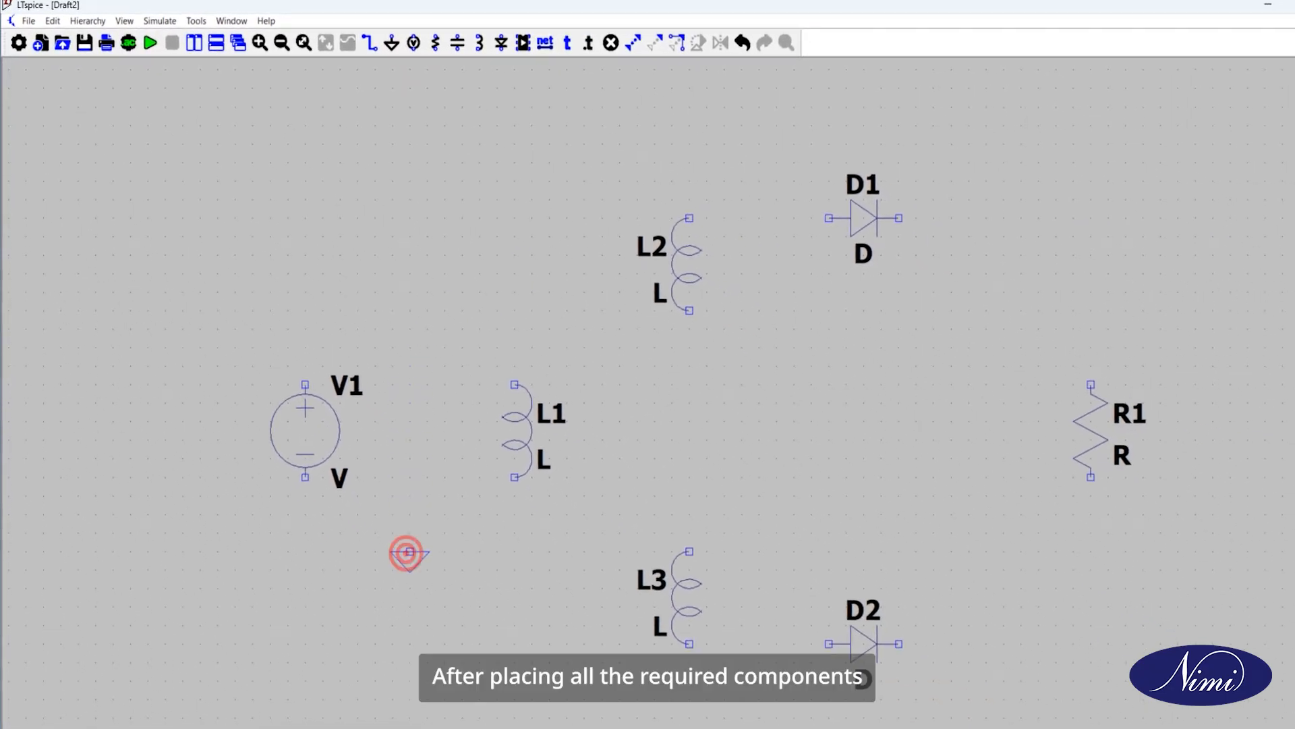
click(778, 421)
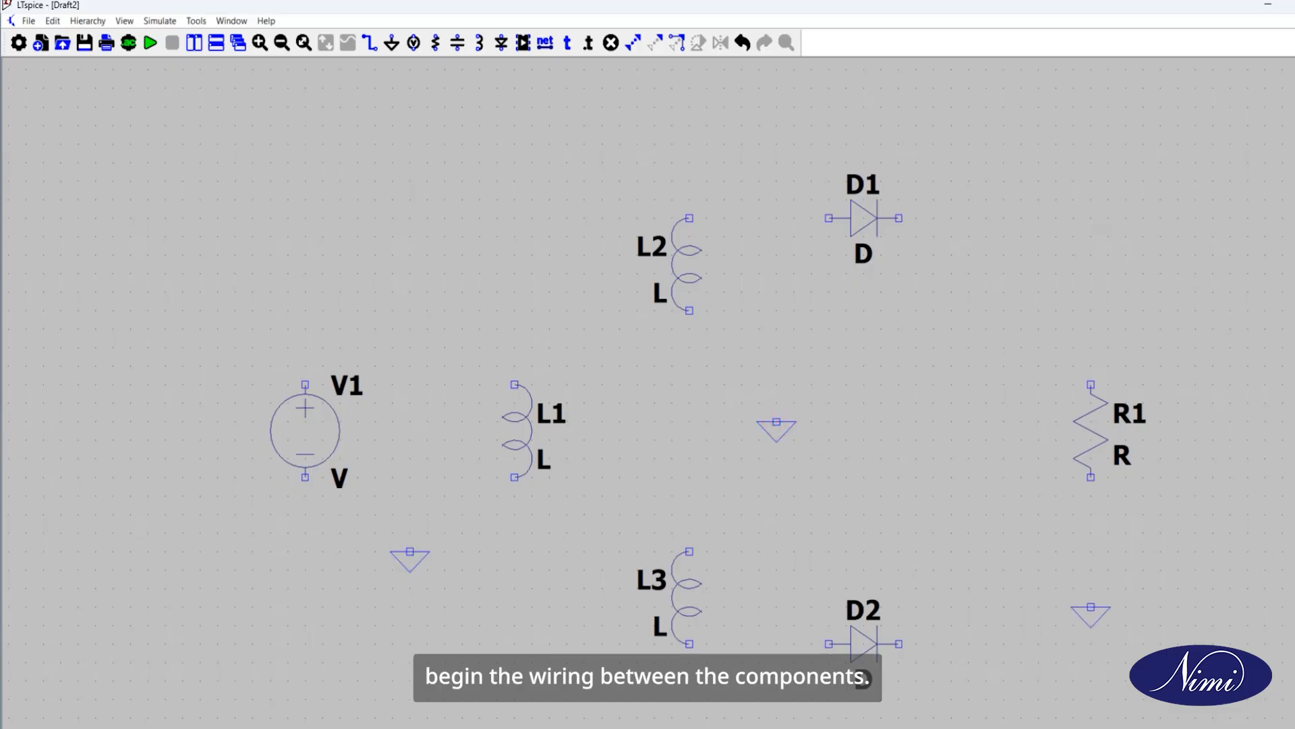
click(1091, 570)
key(Escape)
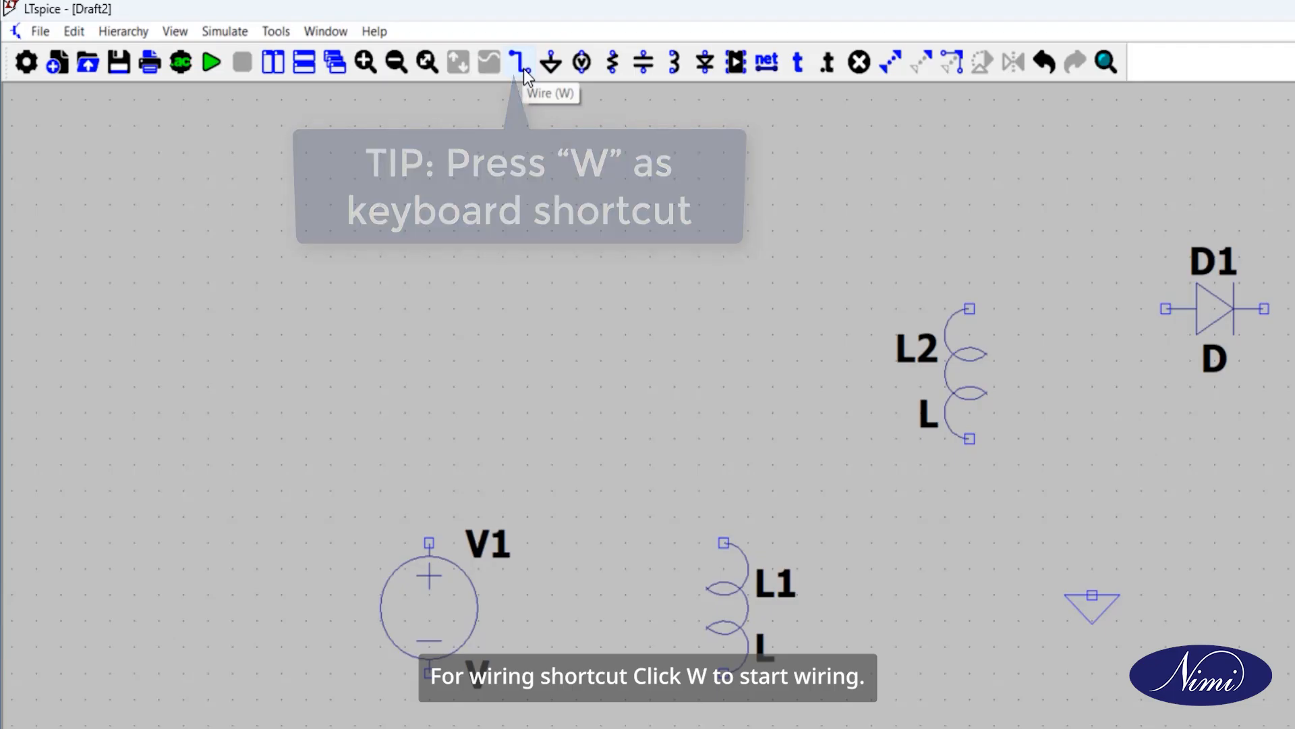
Step: Wire voltage source V1 in a loop with inductor L1 and connect the loop's lower side to the ground below
click(525, 69)
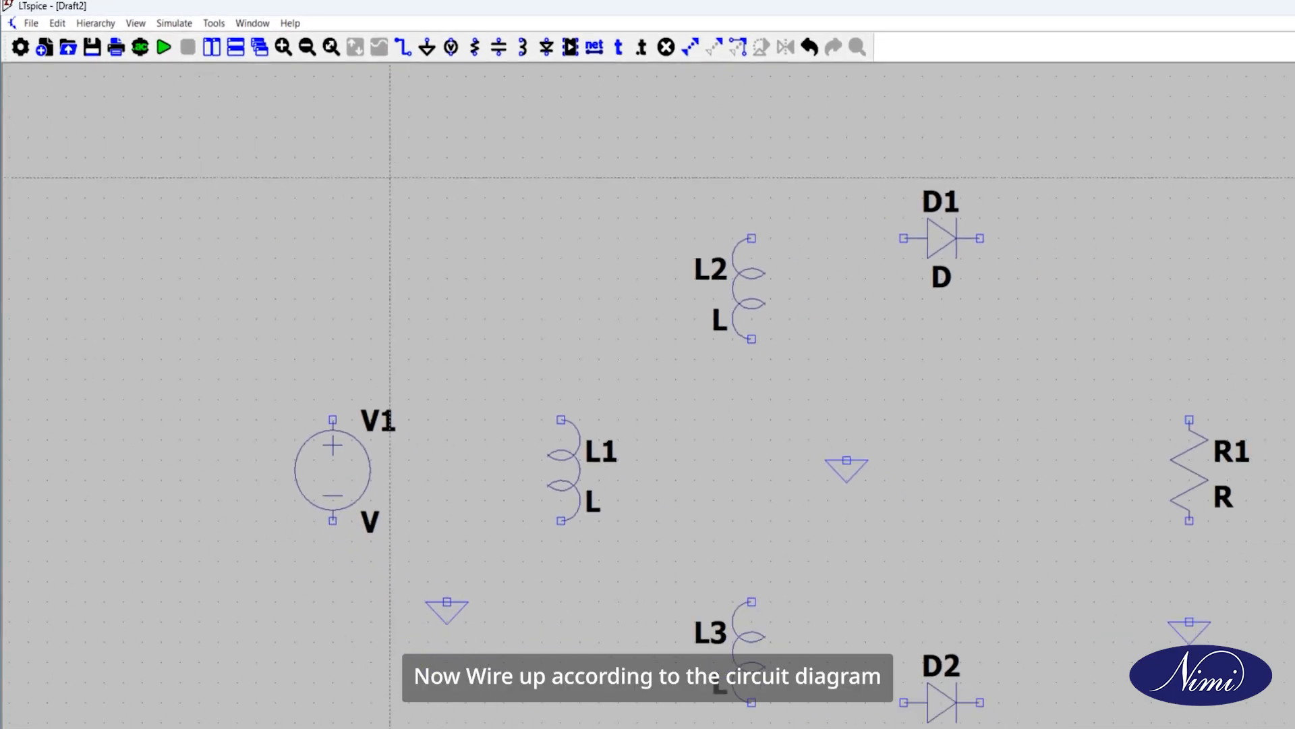
click(305, 385)
click(515, 348)
click(515, 384)
click(305, 476)
click(305, 514)
click(410, 552)
click(515, 477)
click(515, 514)
click(409, 514)
Step: Wire the lower end of L2 to the upper end of L3 and connect their midpoint to the middle ground
click(688, 310)
click(689, 551)
click(690, 401)
click(776, 413)
Step: Wire L2's upper end through diode D1 to the top of resistor R1, and the bottom of R1 to its ground
click(690, 214)
click(826, 226)
click(899, 217)
click(1091, 217)
click(1091, 384)
click(1091, 477)
click(1090, 570)
Step: Wire D2's output up to the D1–R1 line and connect L3's lower end to D2's input
click(899, 644)
click(986, 644)
click(986, 218)
click(689, 644)
click(828, 644)
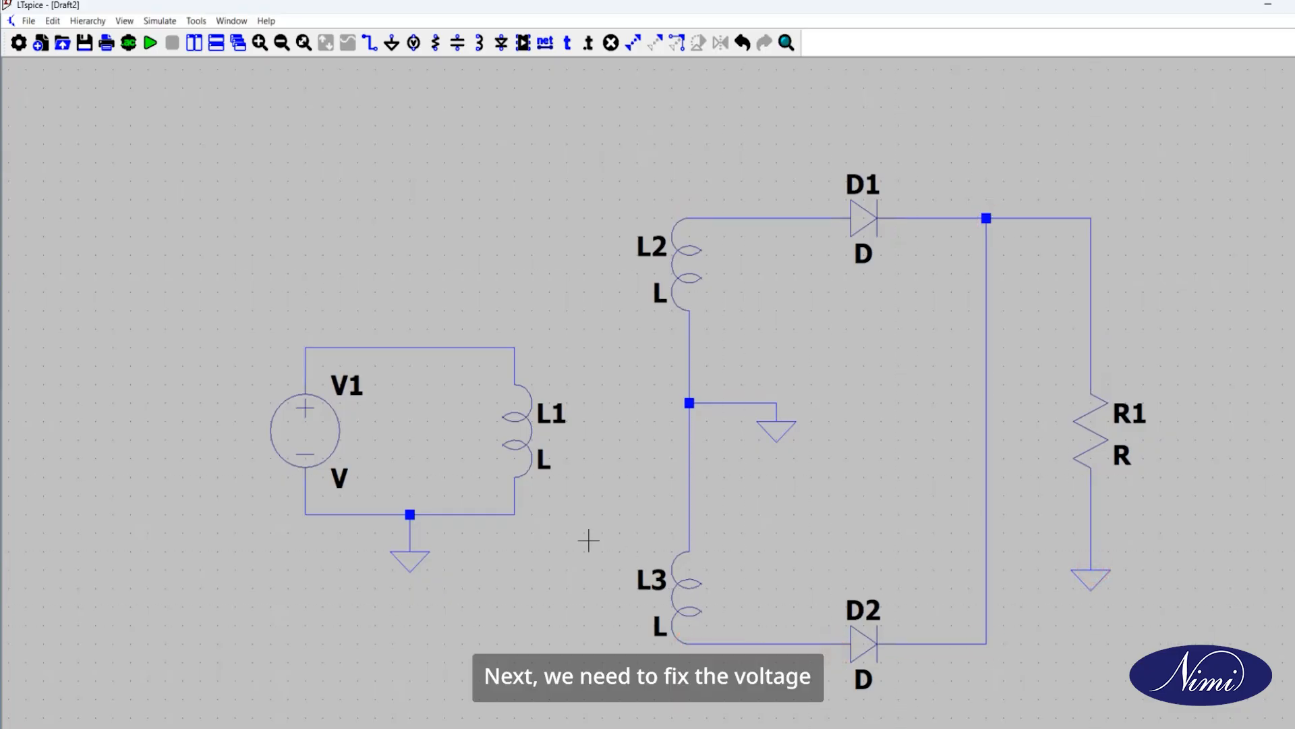
Step: Configure voltage source V1 as a SINE function with 0 V DC offset, 230 V amplitude and 50 Hz frequency
right_click(306, 437)
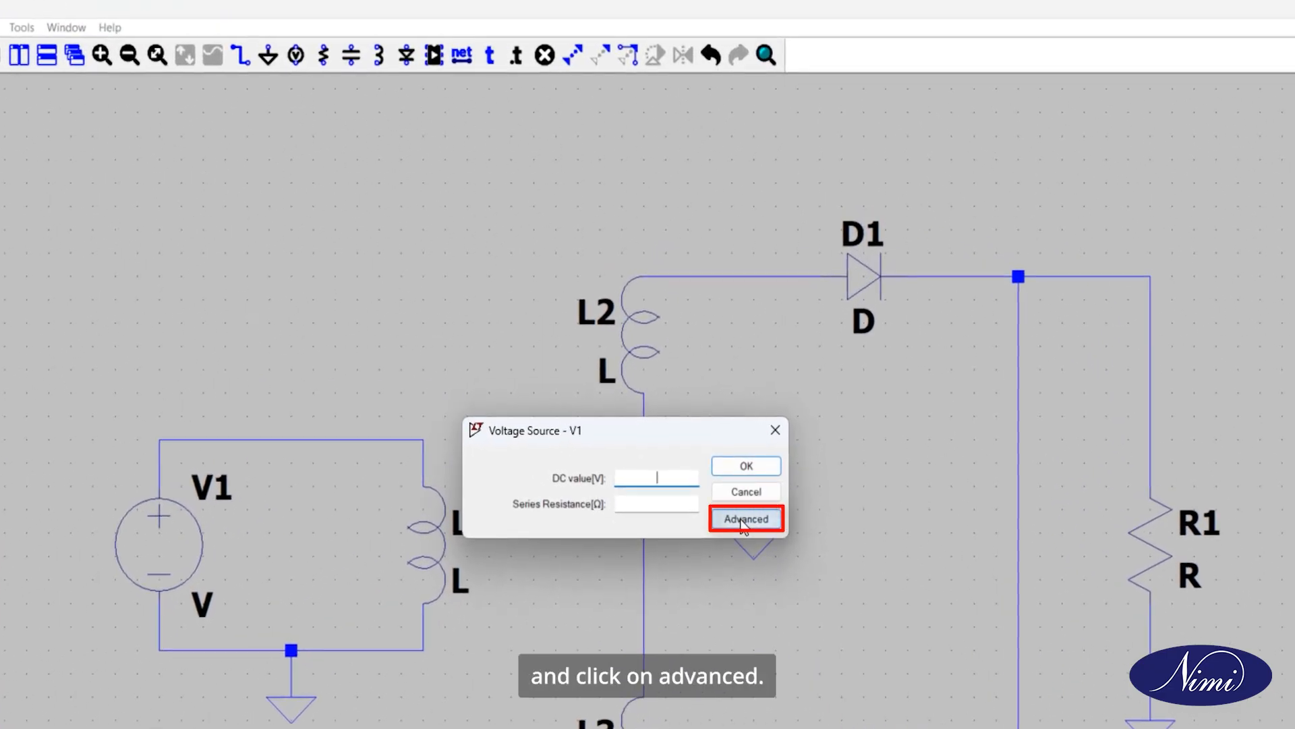
click(744, 521)
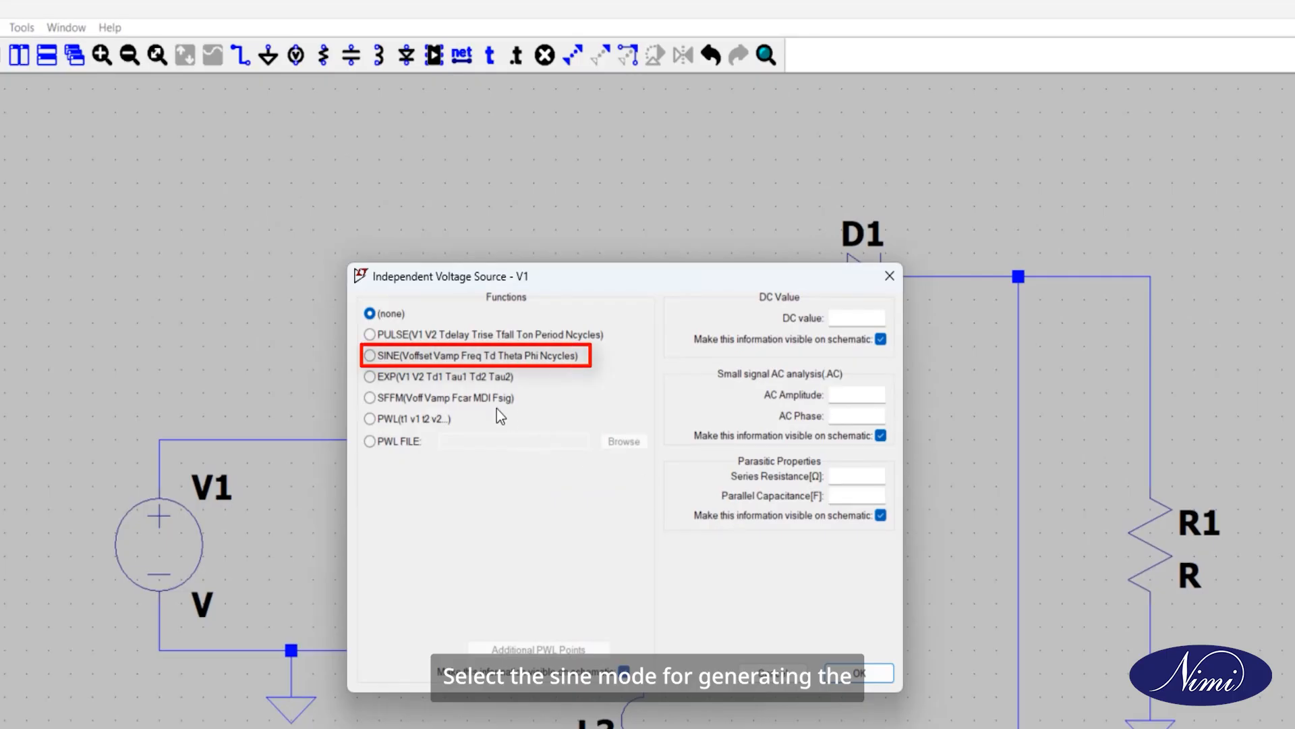
click(418, 365)
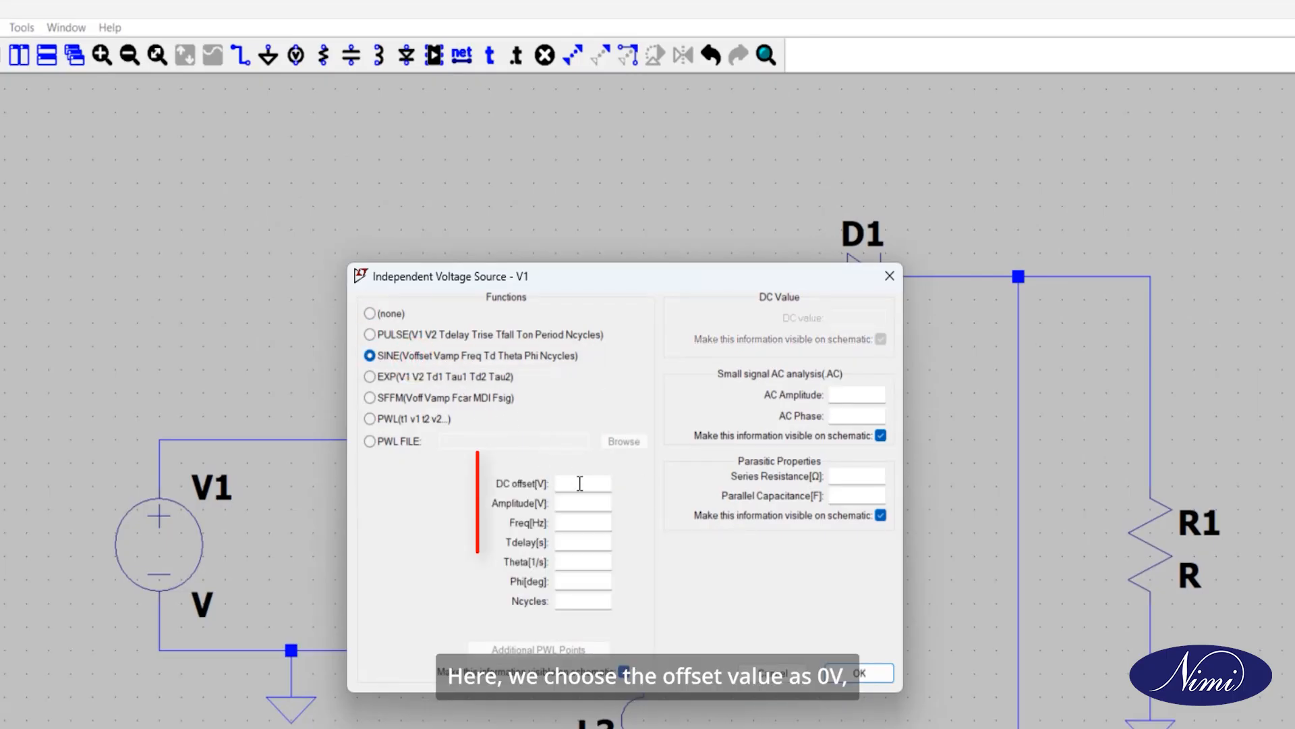
click(581, 483)
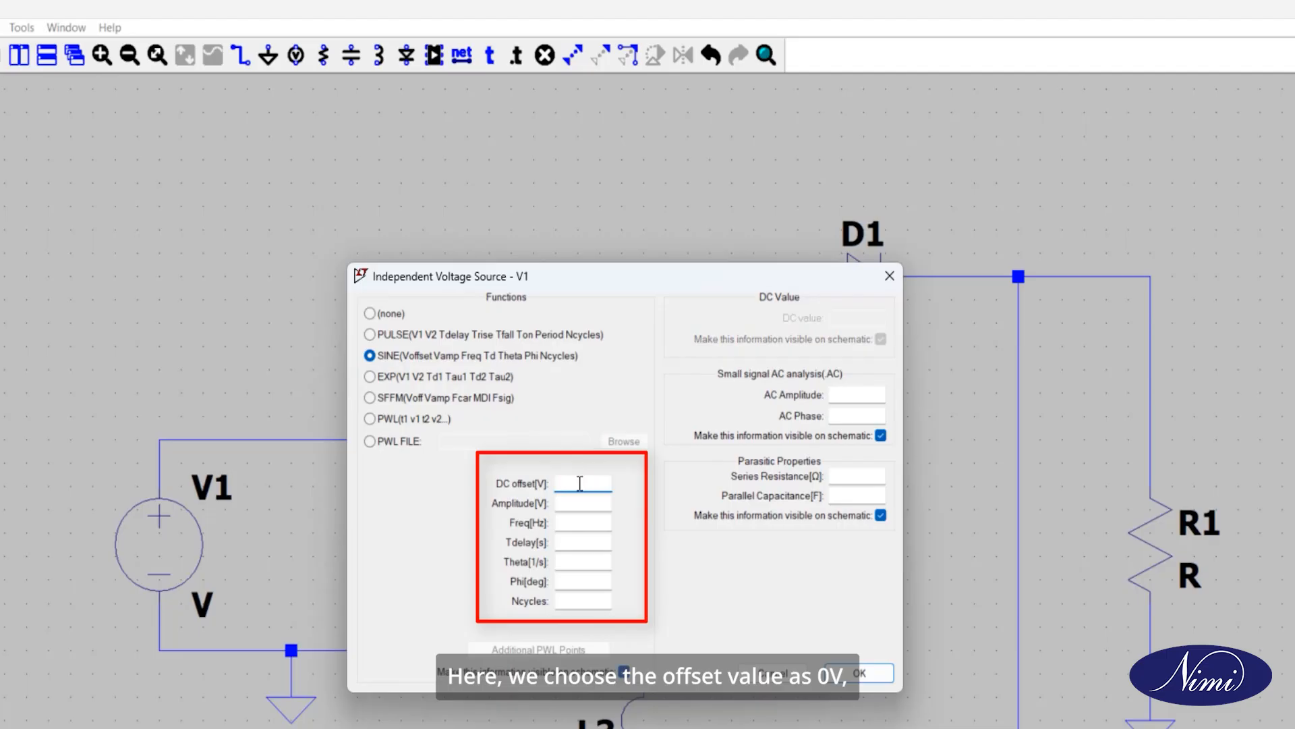
key(Tab)
text(2)
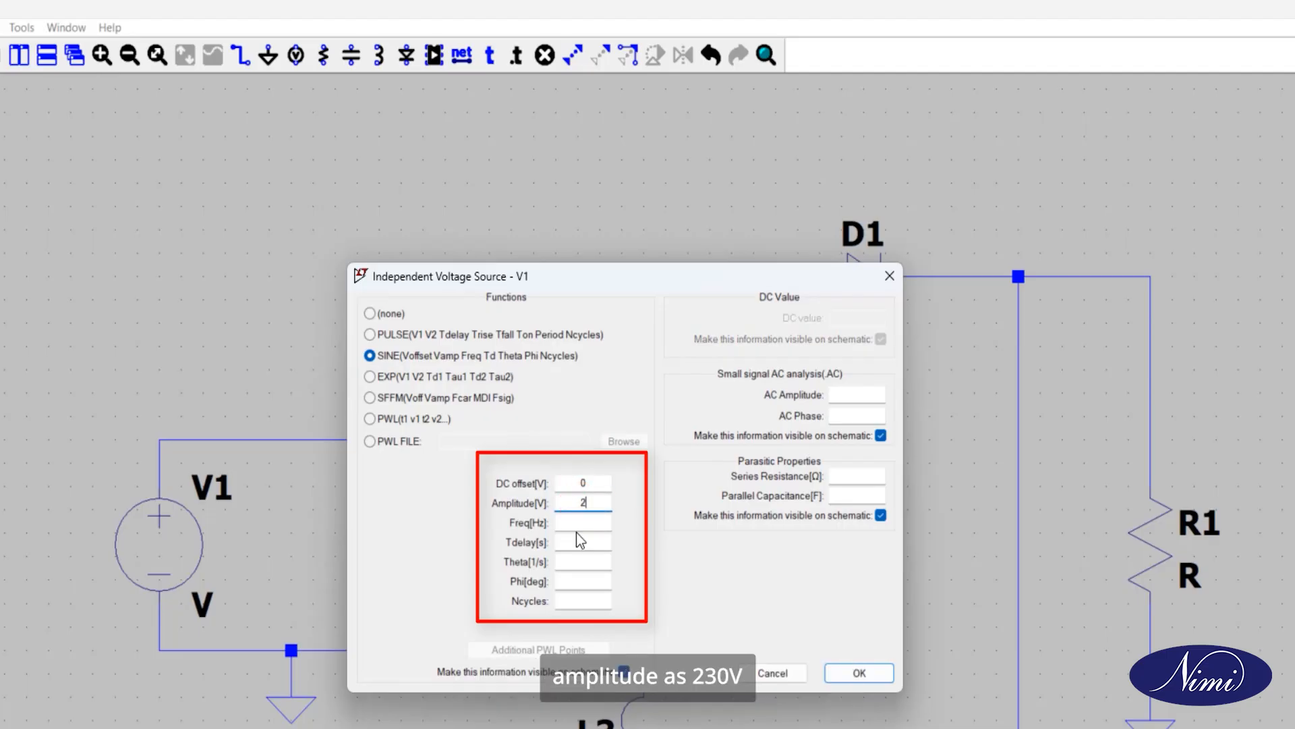
click(593, 523)
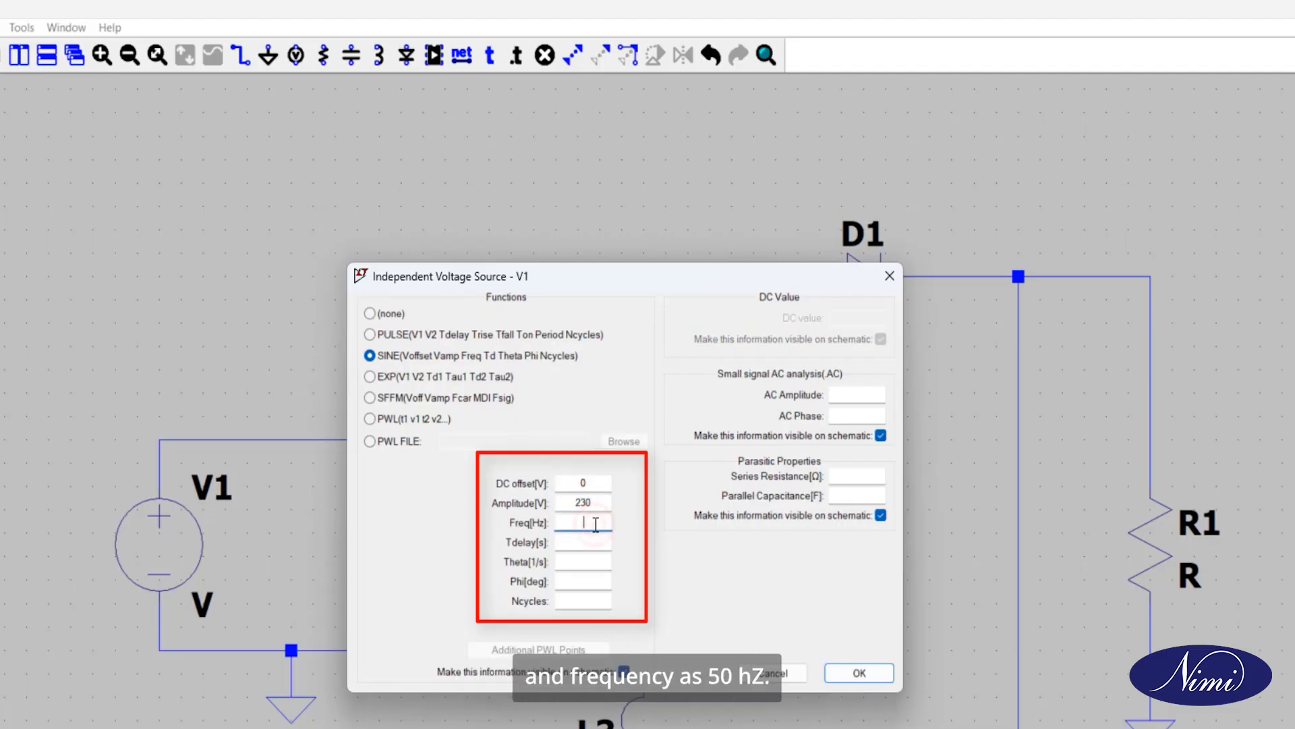
text(50)
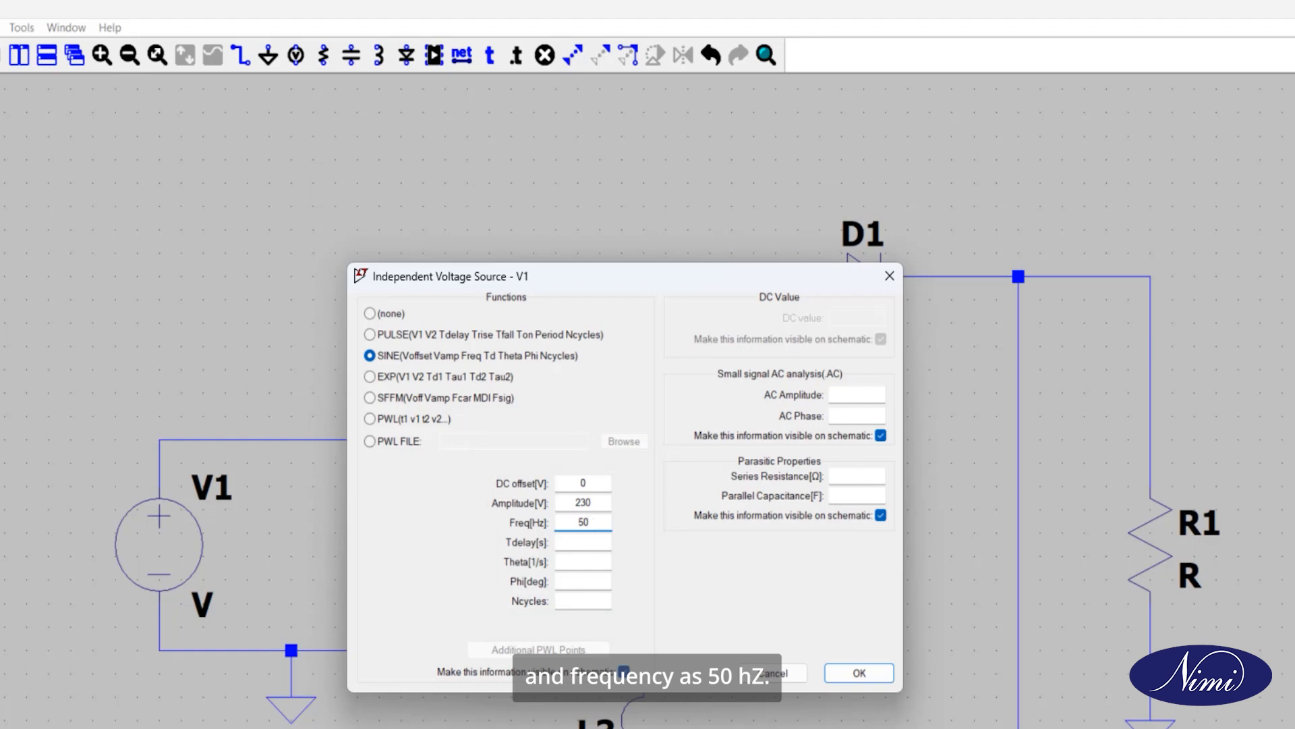
Step: Set V1's series resistance to 0.1m ohm and apply the source settings
click(851, 477)
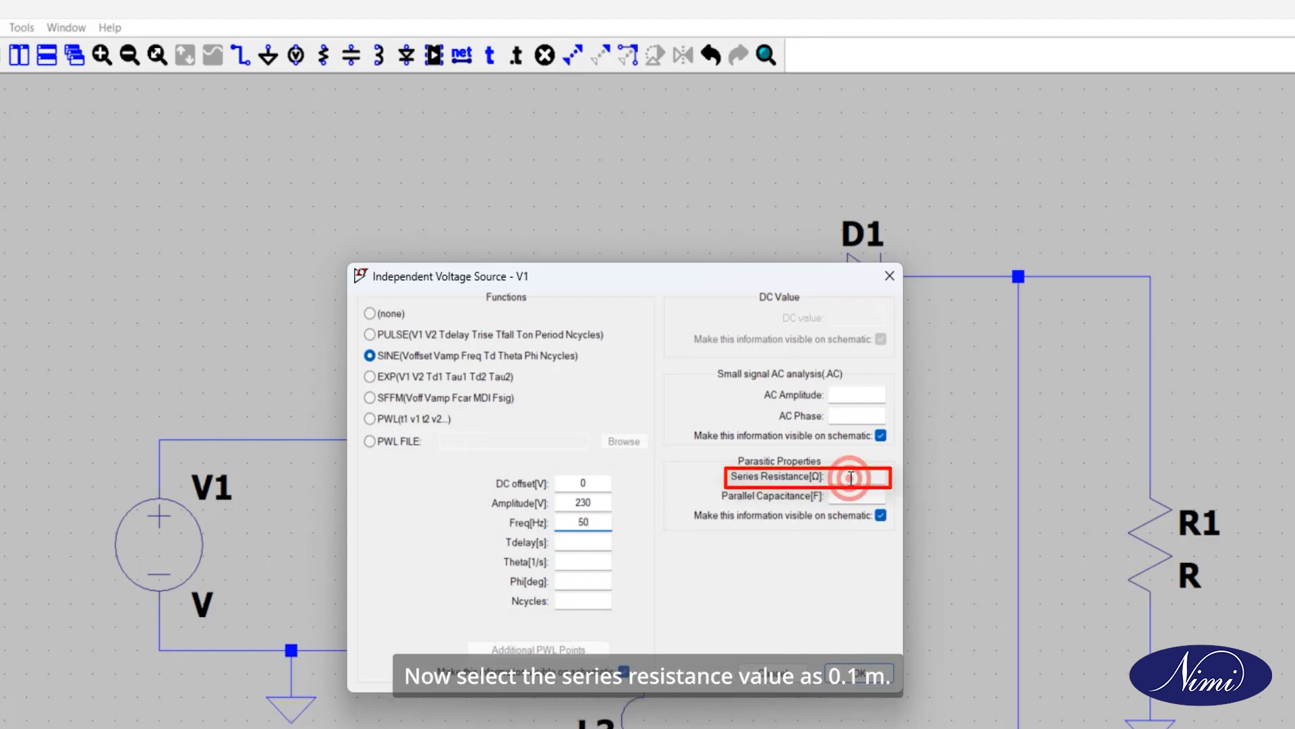
text(0.1m)
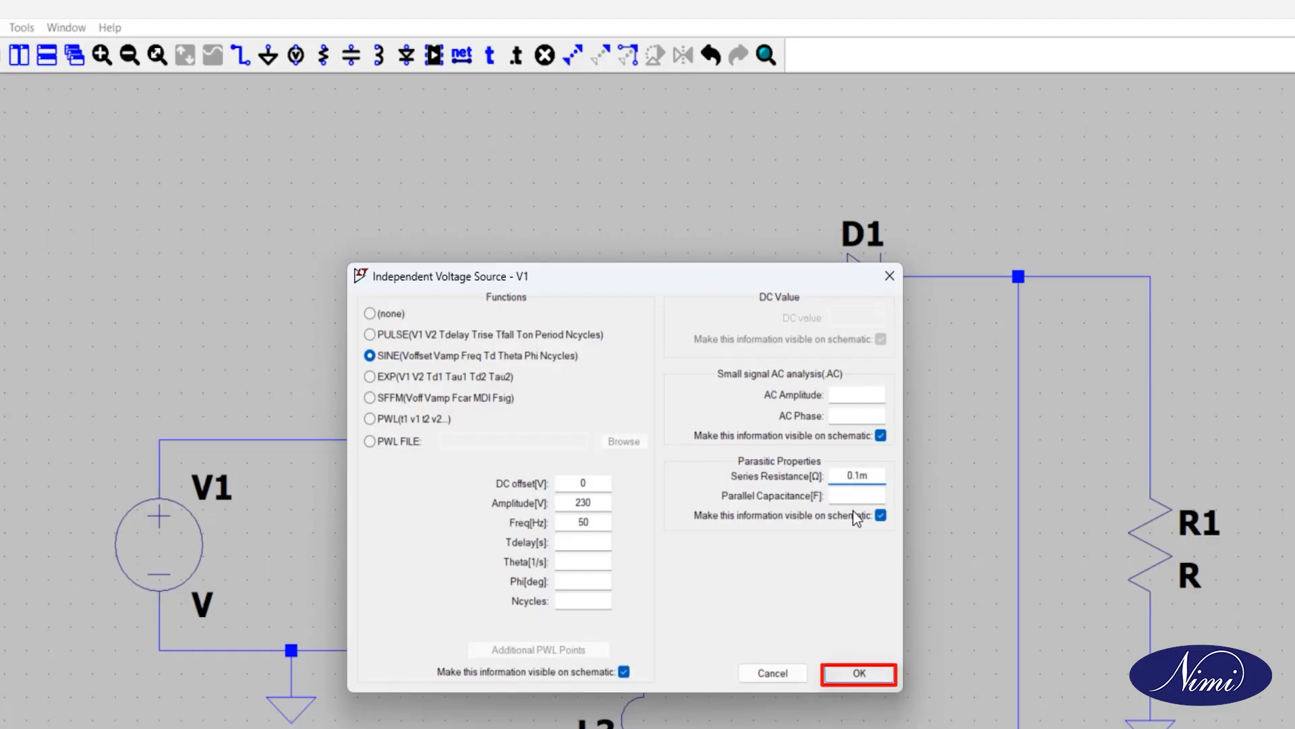
click(859, 673)
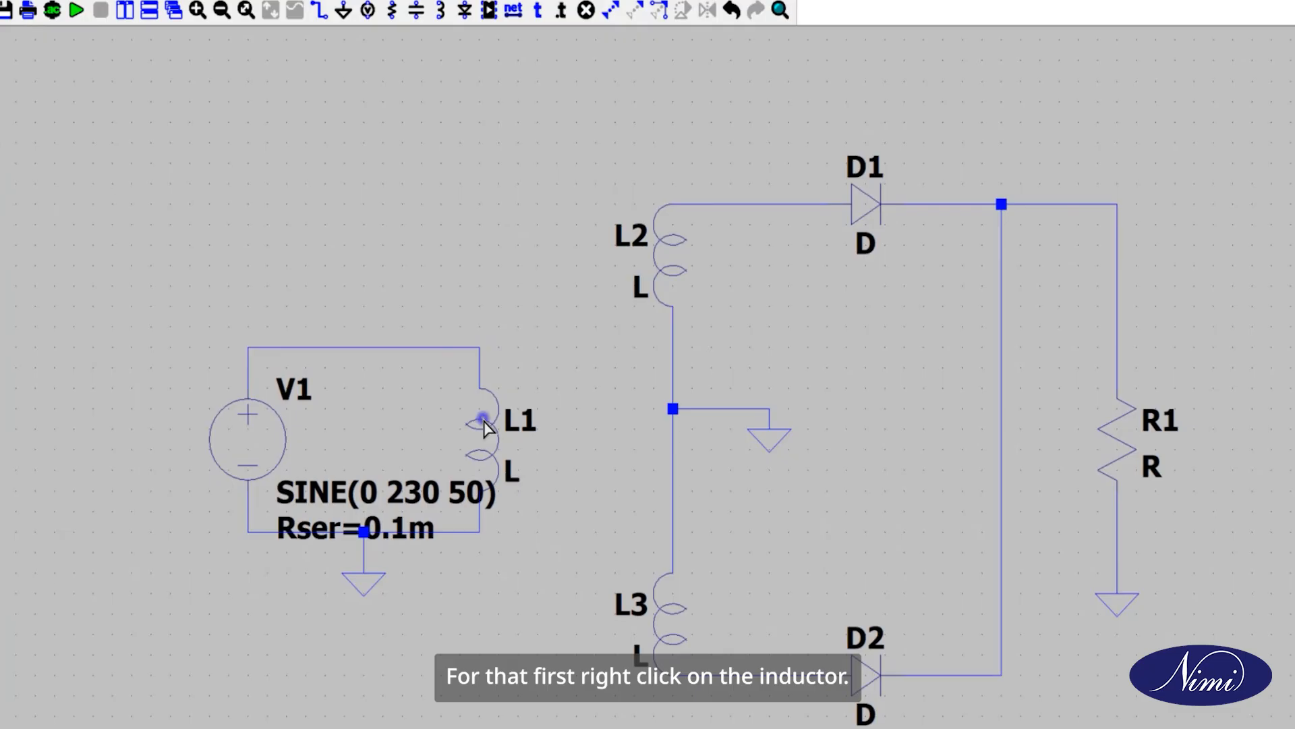
Step: Set the inductance of the primary inductor L1 to 1m henry
right_click(484, 425)
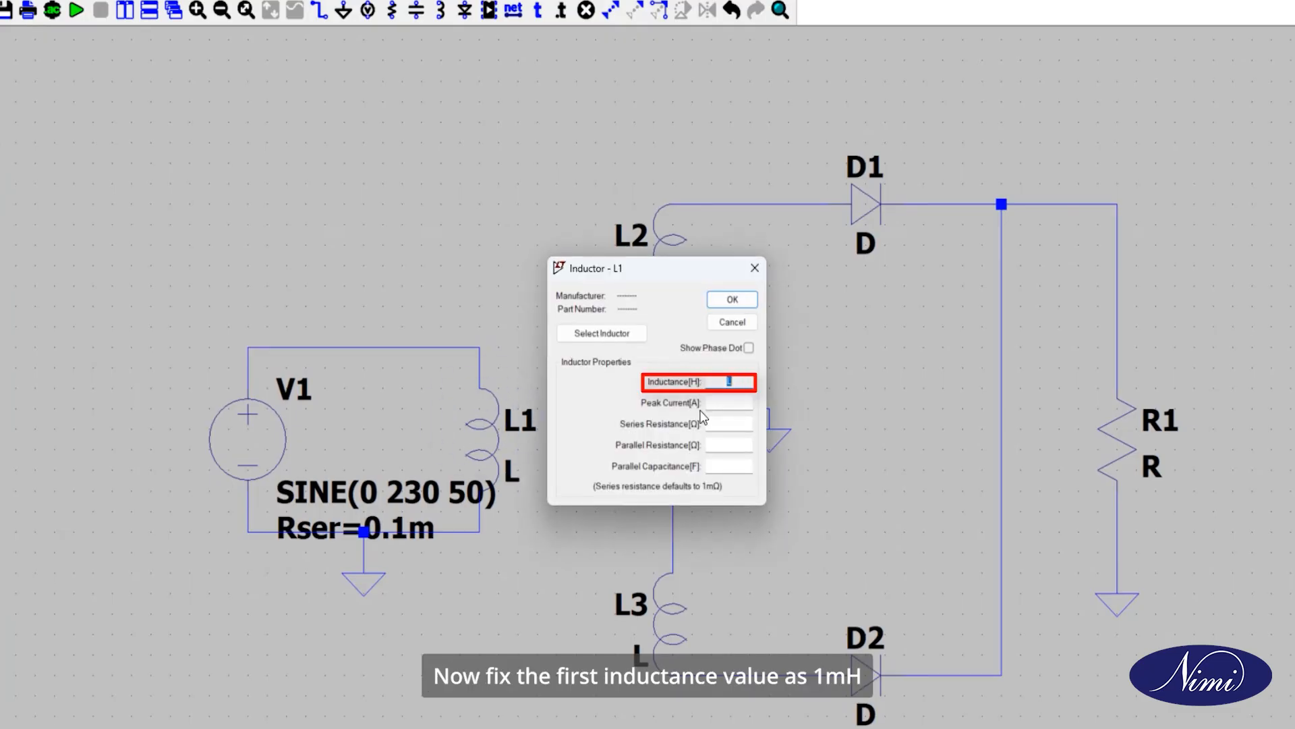
text(1m)
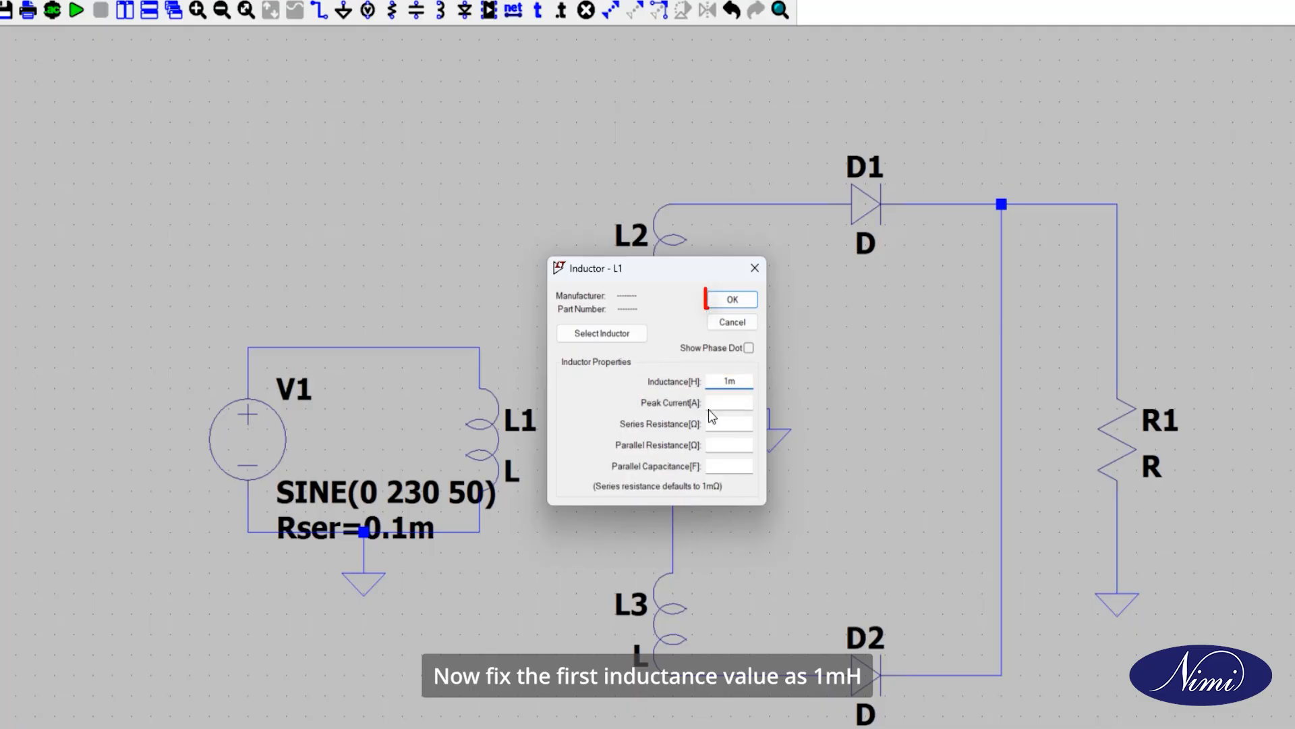
click(739, 300)
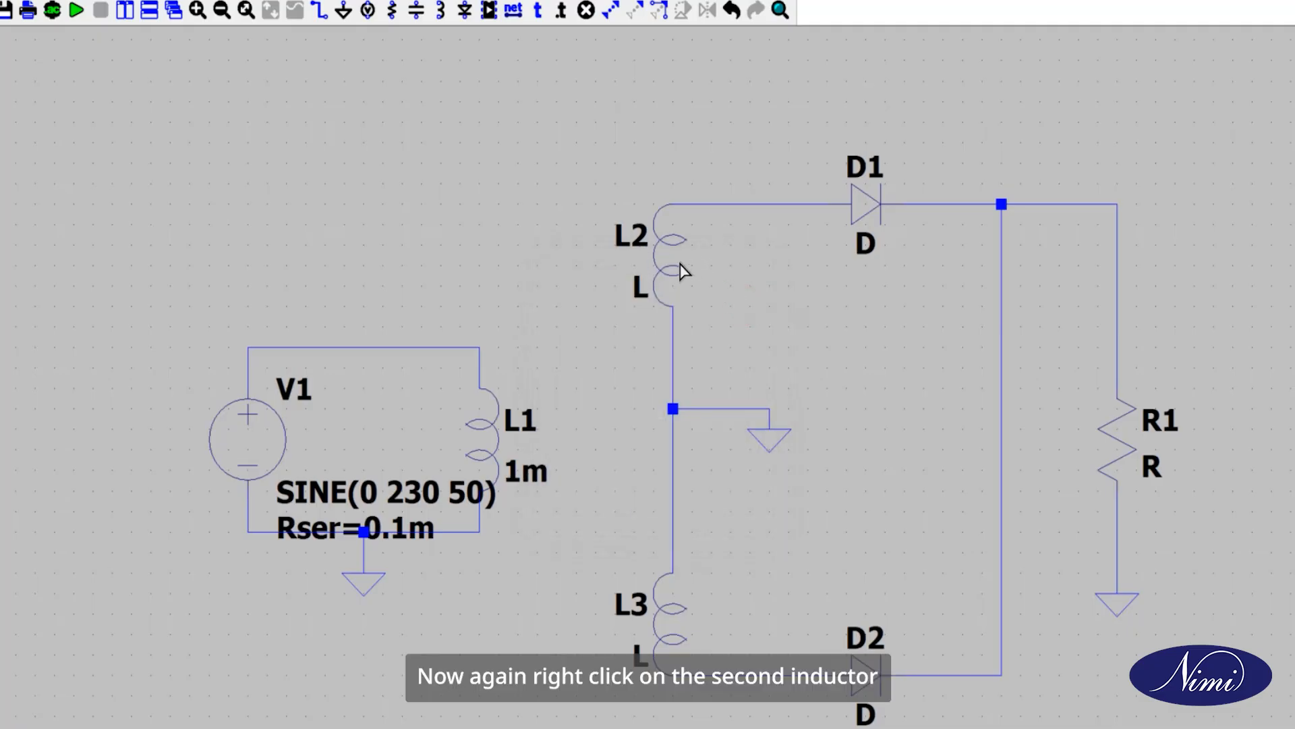
Step: Set the inductance of both secondary inductors L2 and L3 to 40u henry
right_click(683, 269)
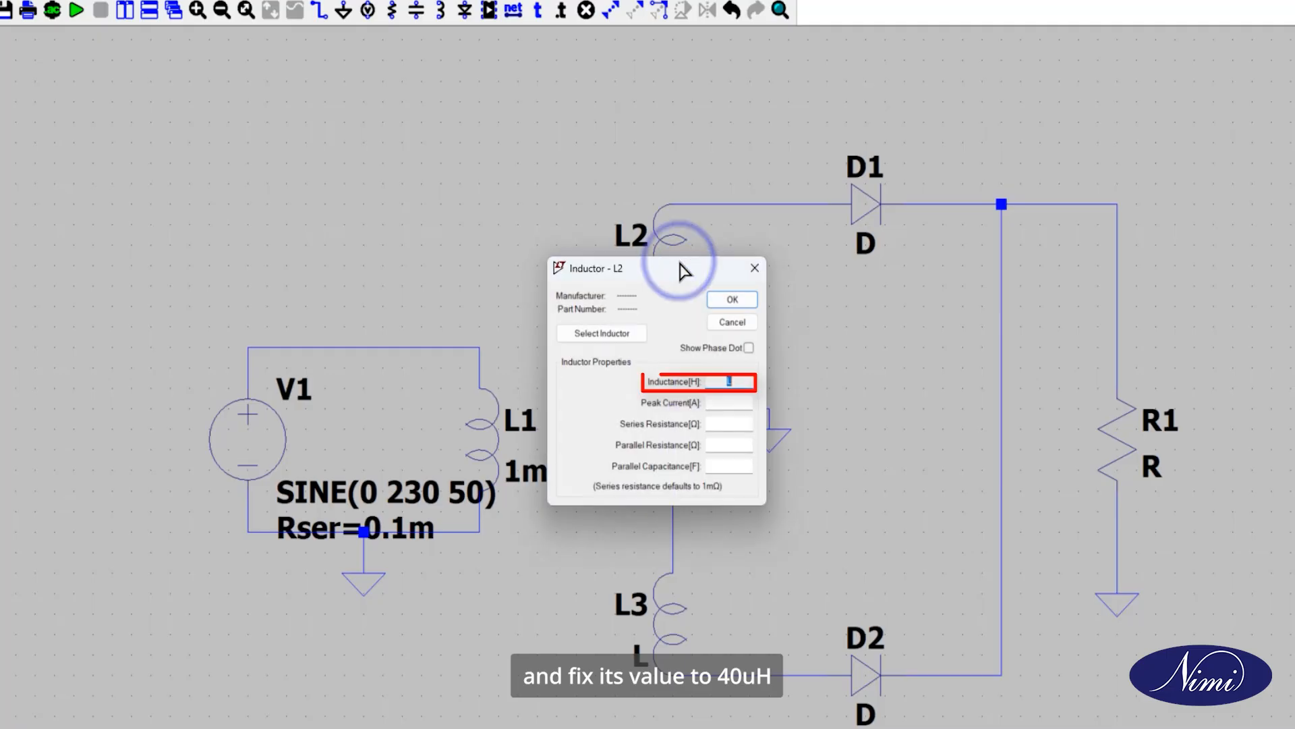
text(40u)
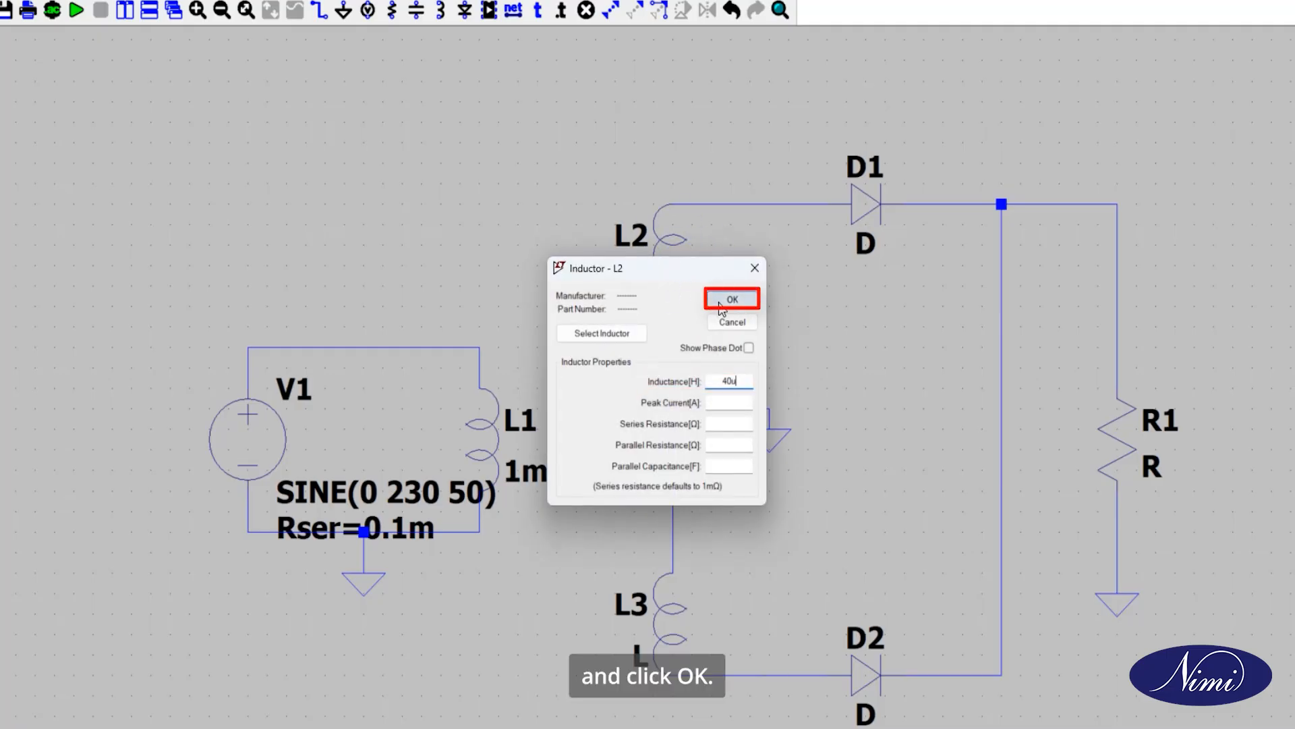
click(720, 305)
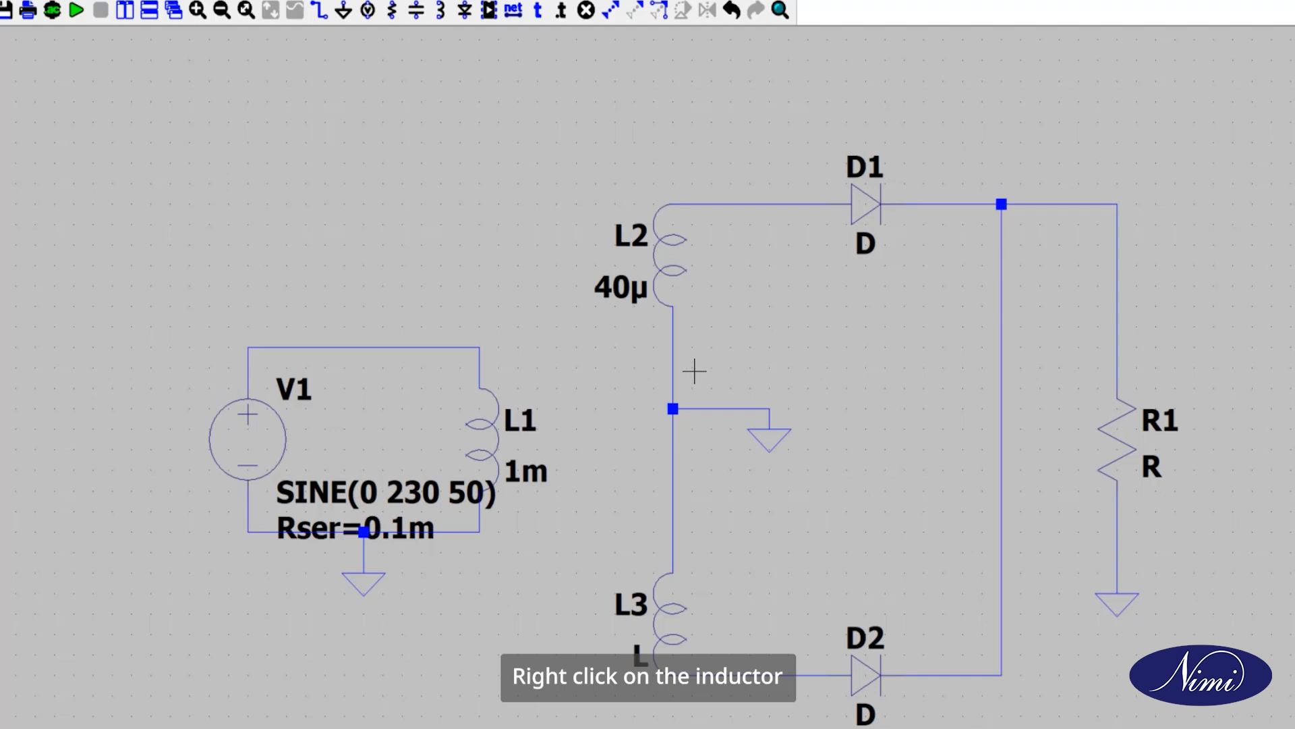
right_click(653, 616)
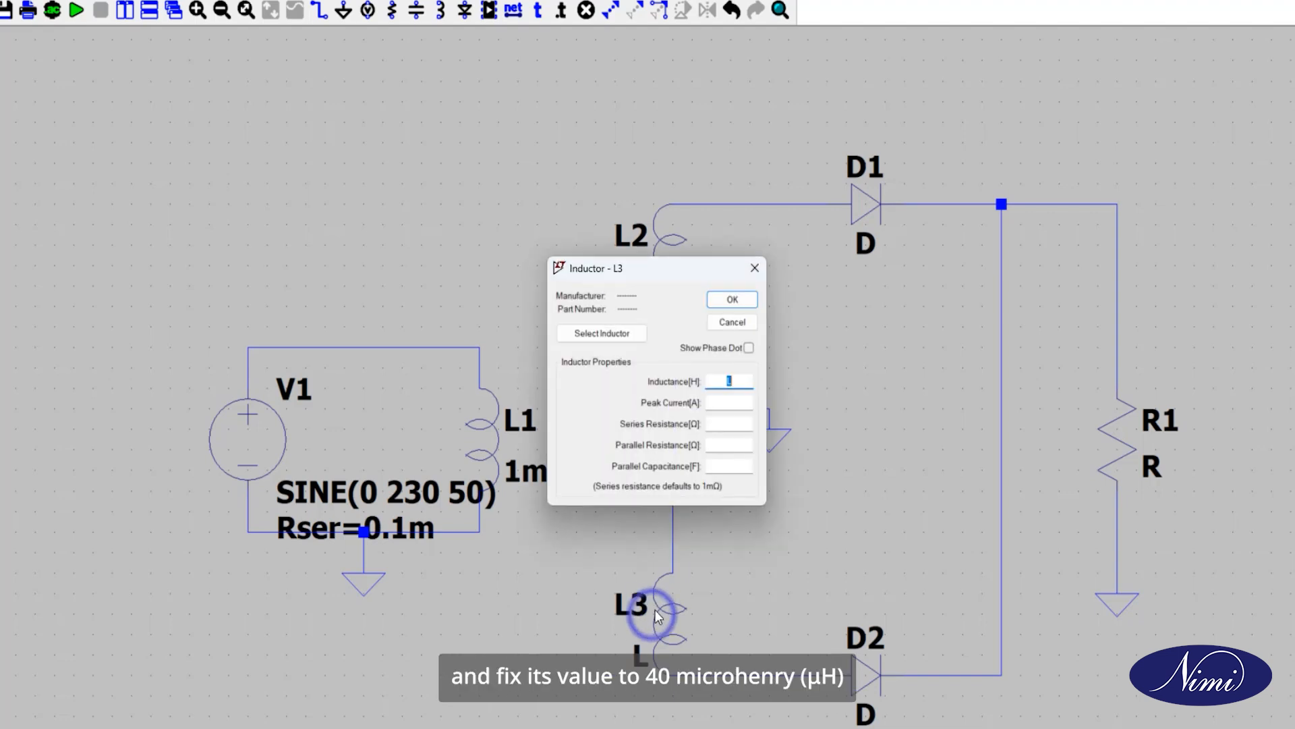
text(40u)
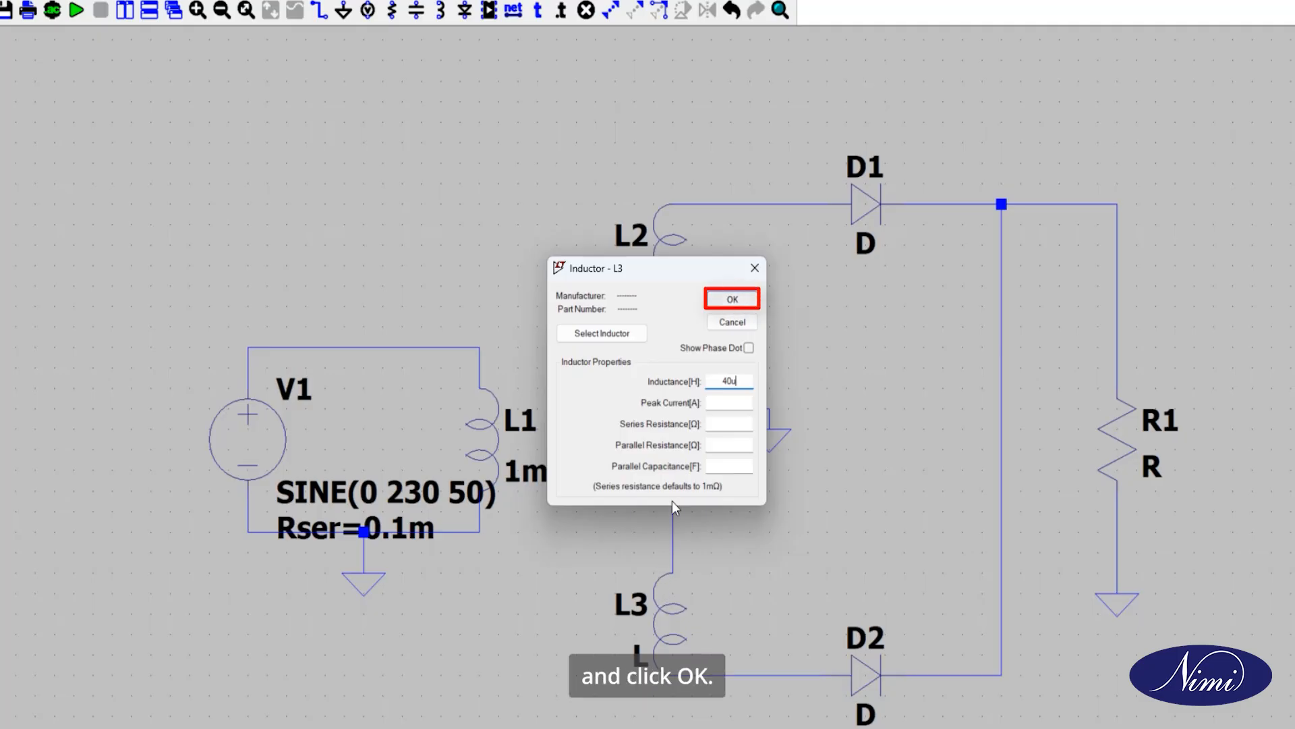
click(728, 303)
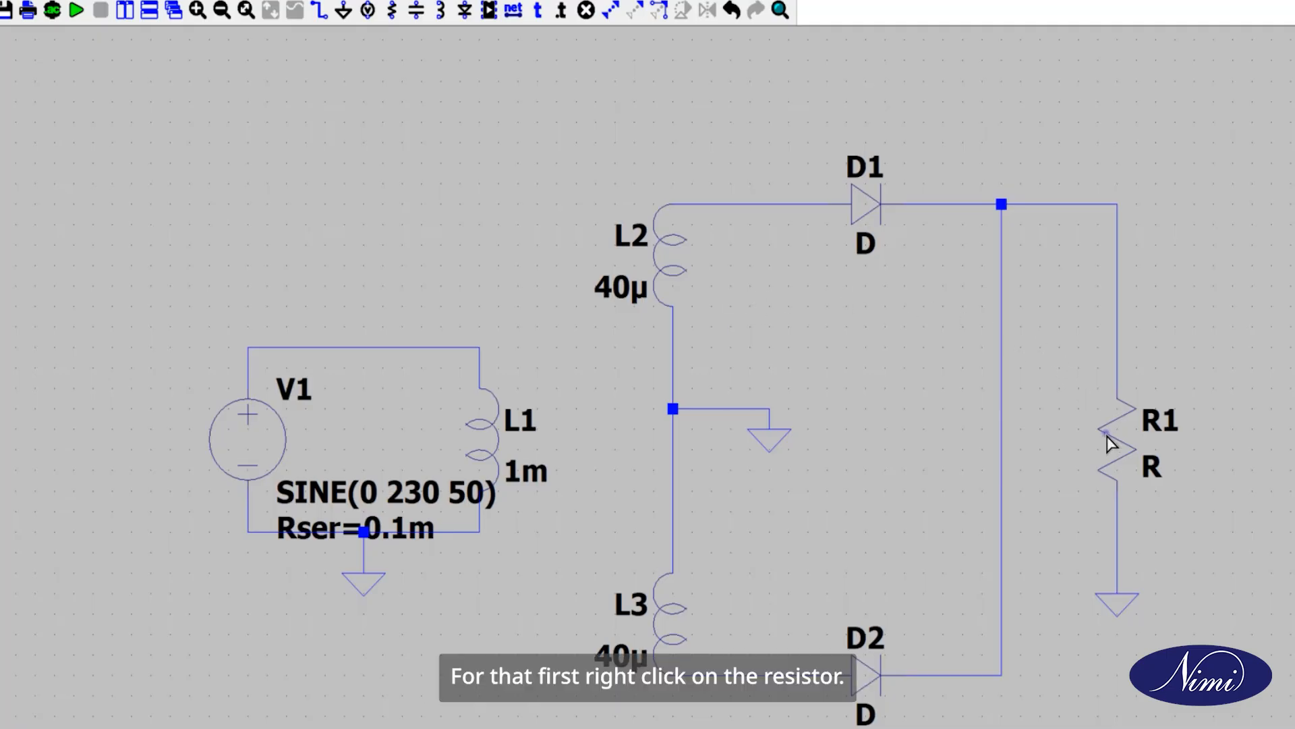
Step: Set the resistance of load resistor R1 to 10k ohm
right_click(1109, 439)
click(722, 405)
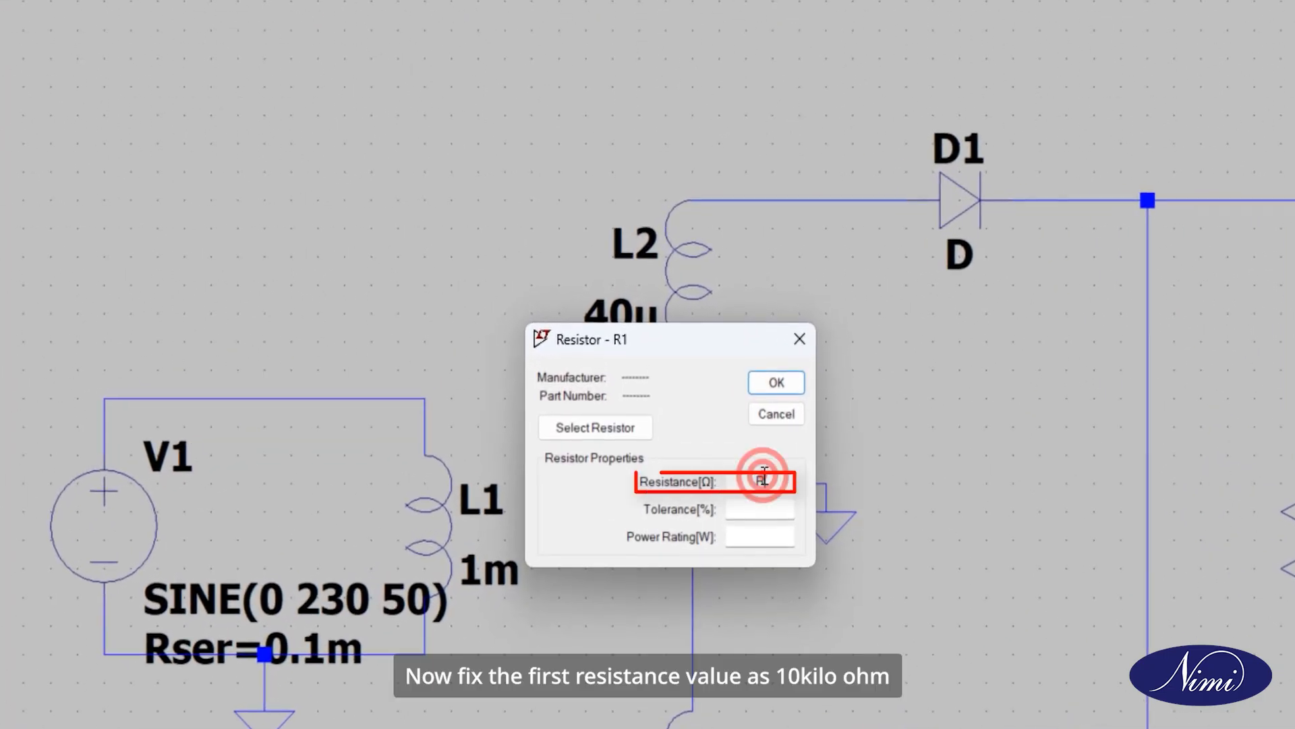
double_click(762, 481)
text(10k)
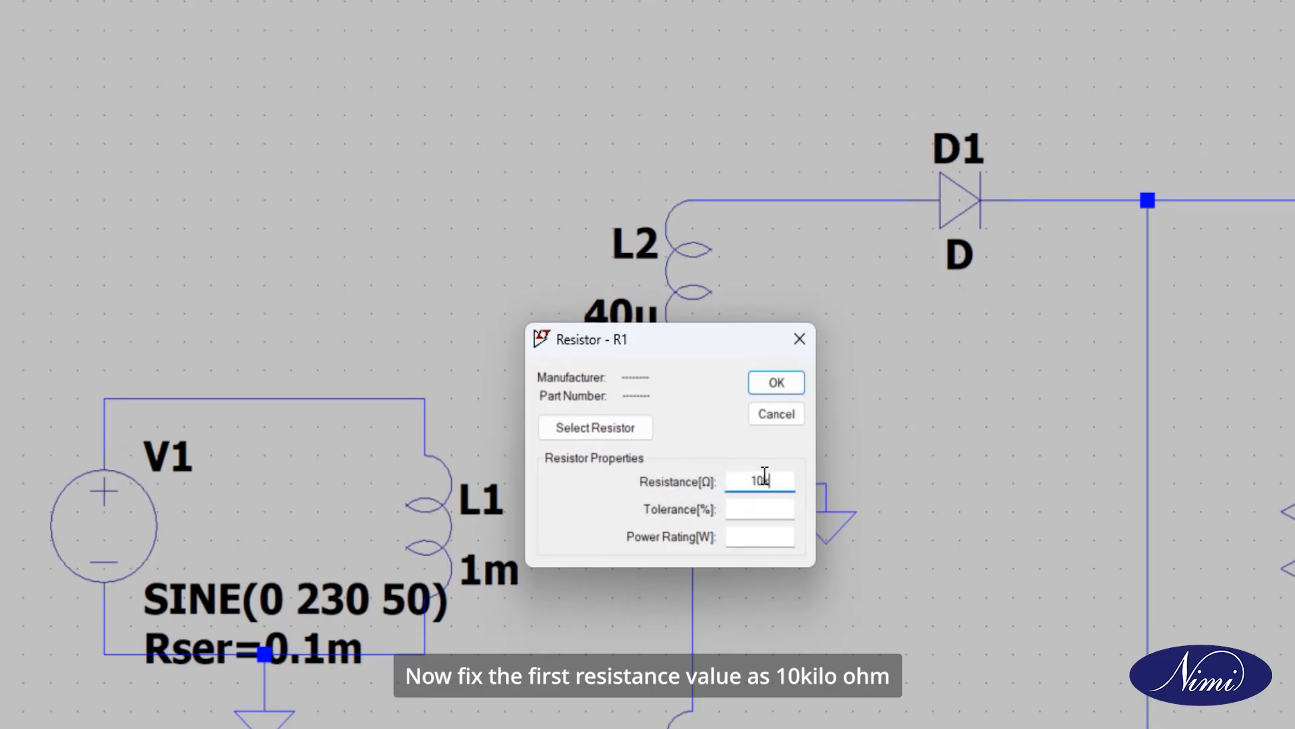
click(784, 382)
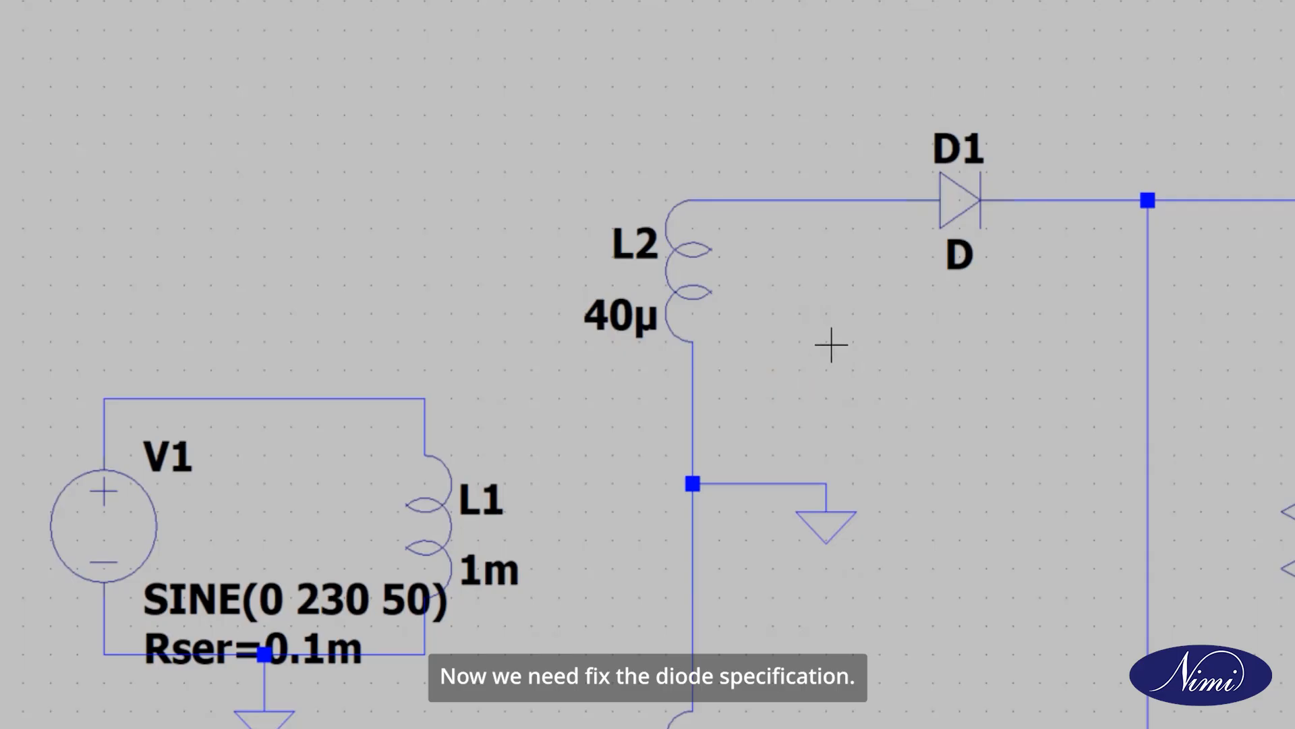
Step: Assign the OnSemi 1N4148 silicon diode model to both D1 and D2
right_click(945, 204)
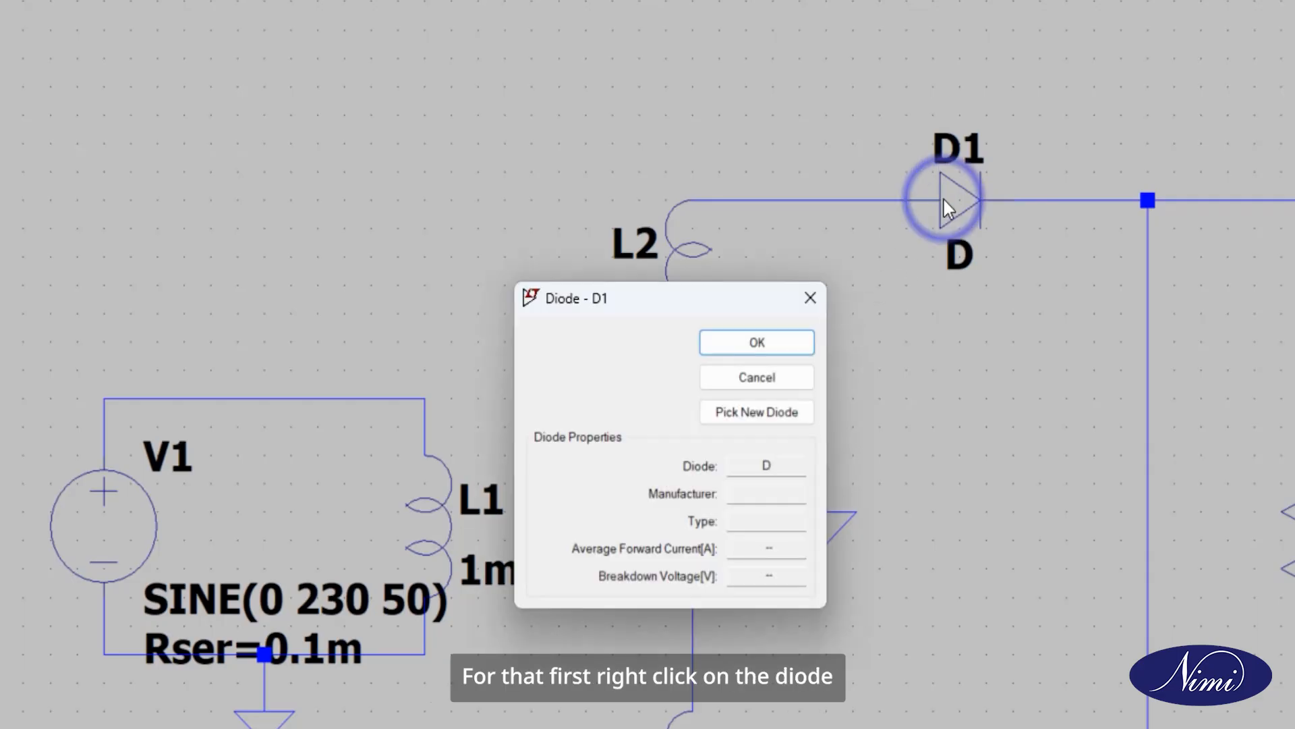
click(750, 412)
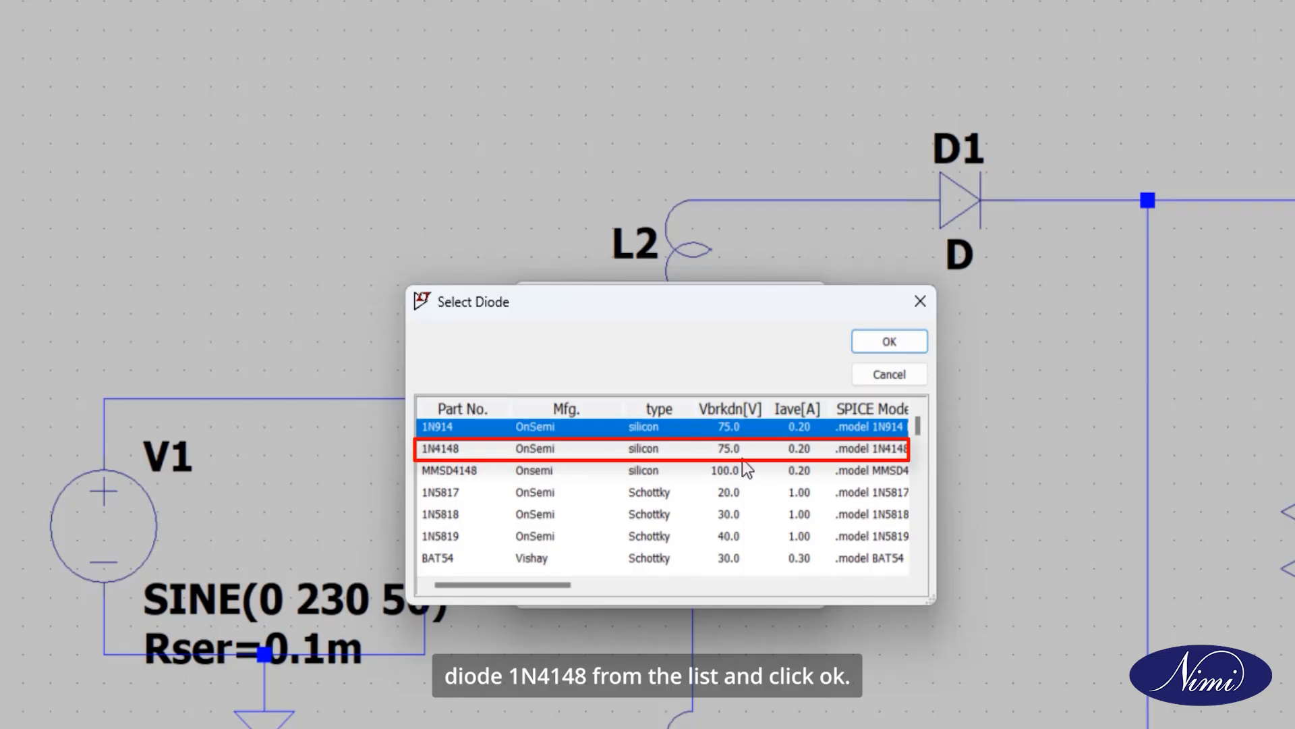
click(745, 451)
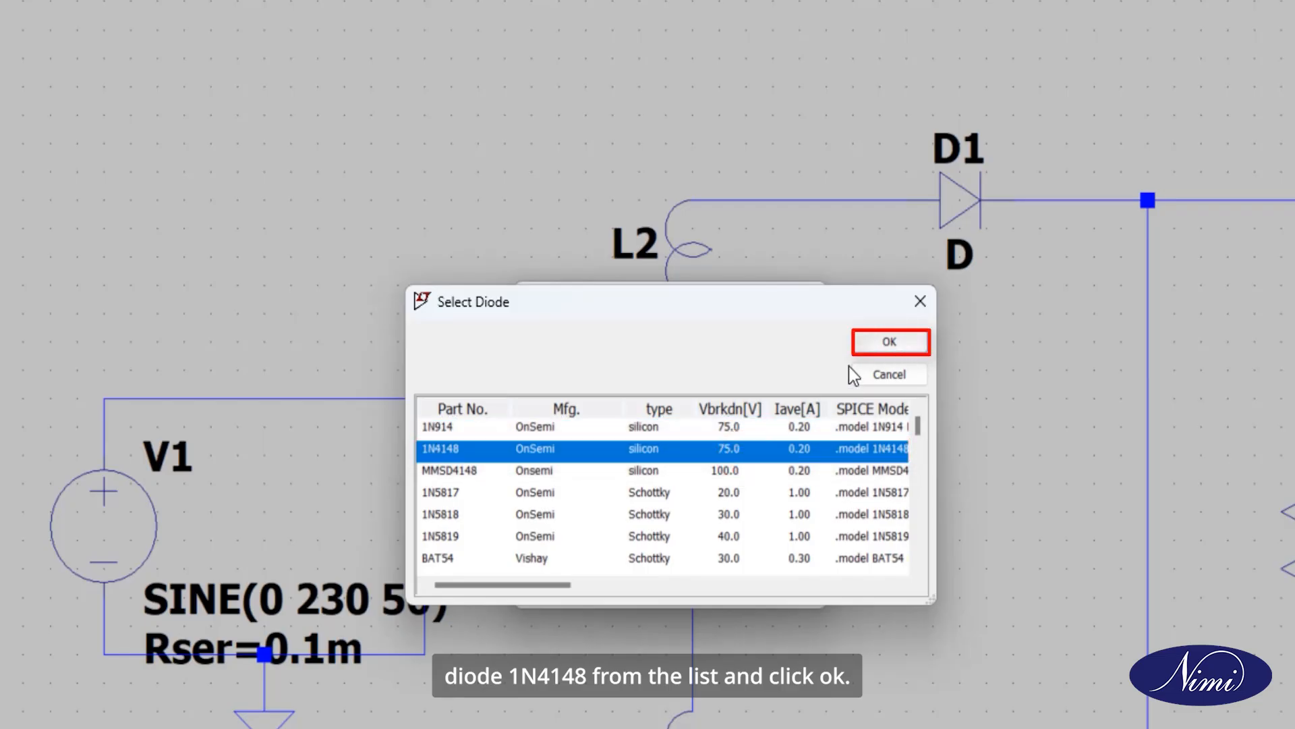
click(879, 349)
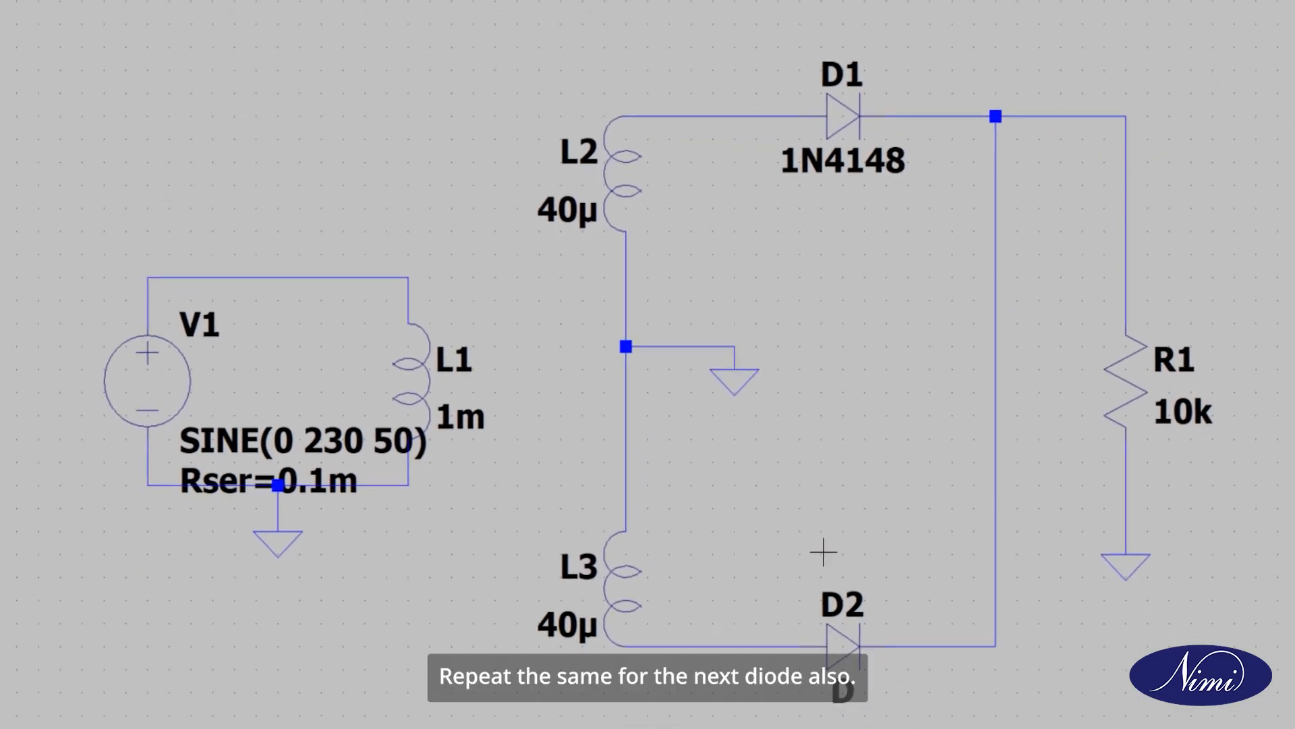
right_click(843, 648)
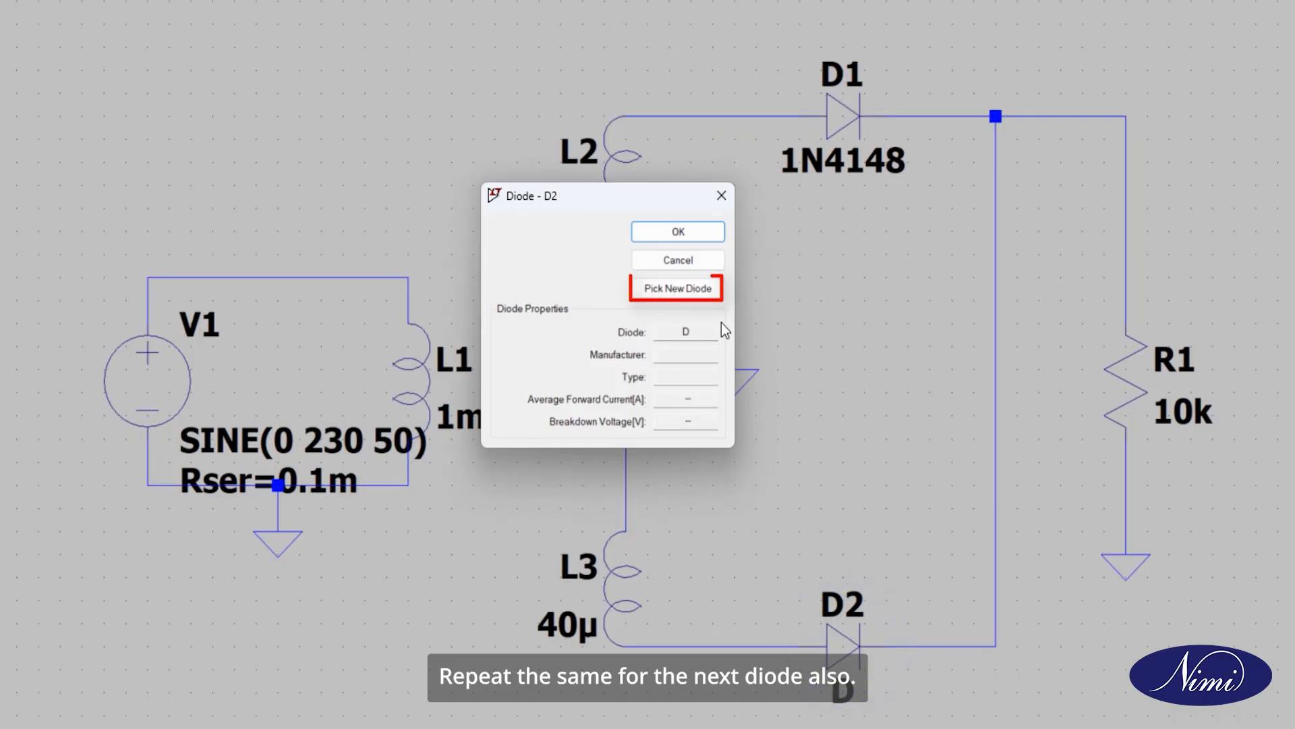
click(683, 292)
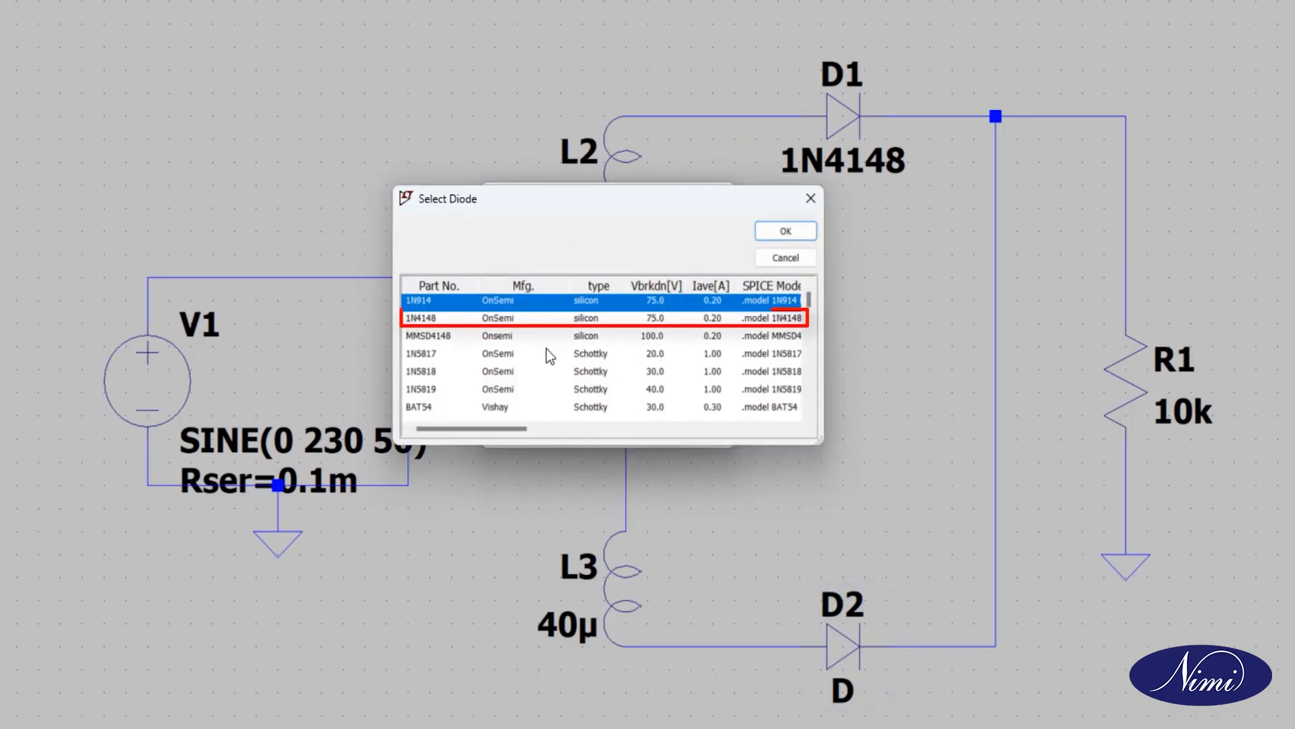
click(541, 323)
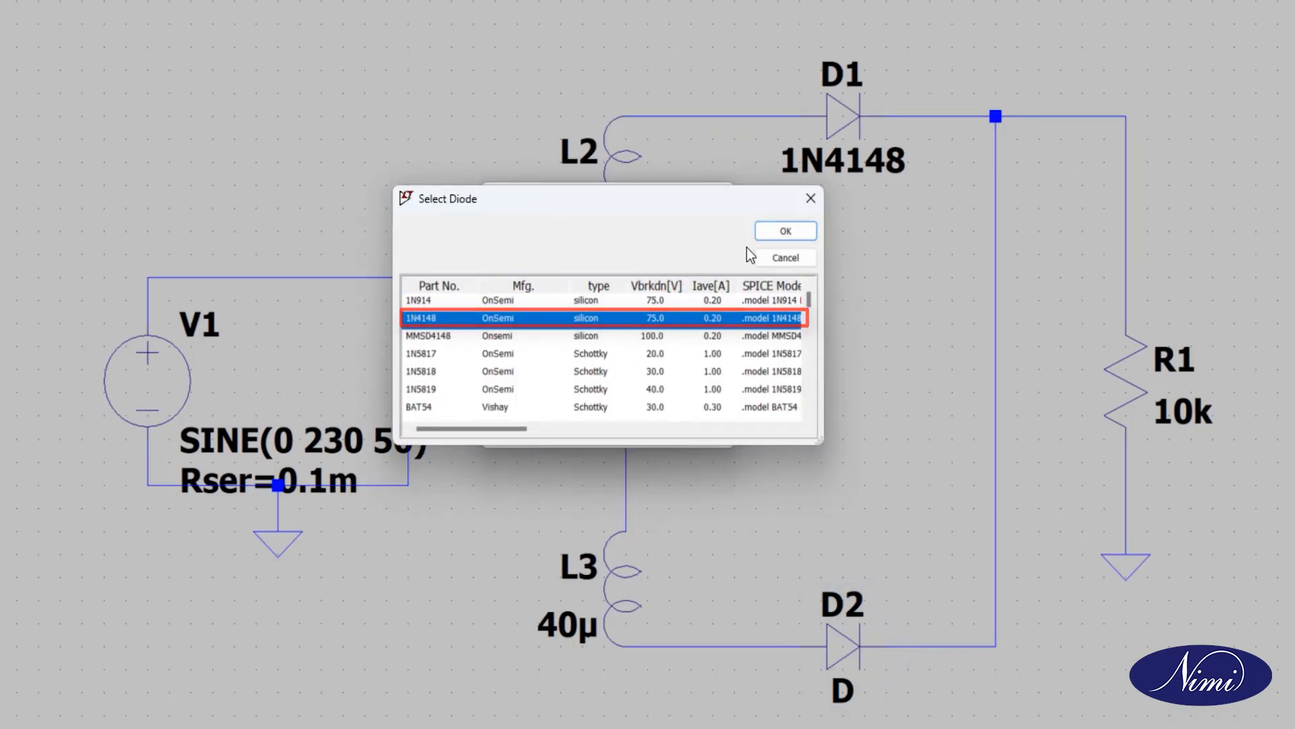
click(771, 232)
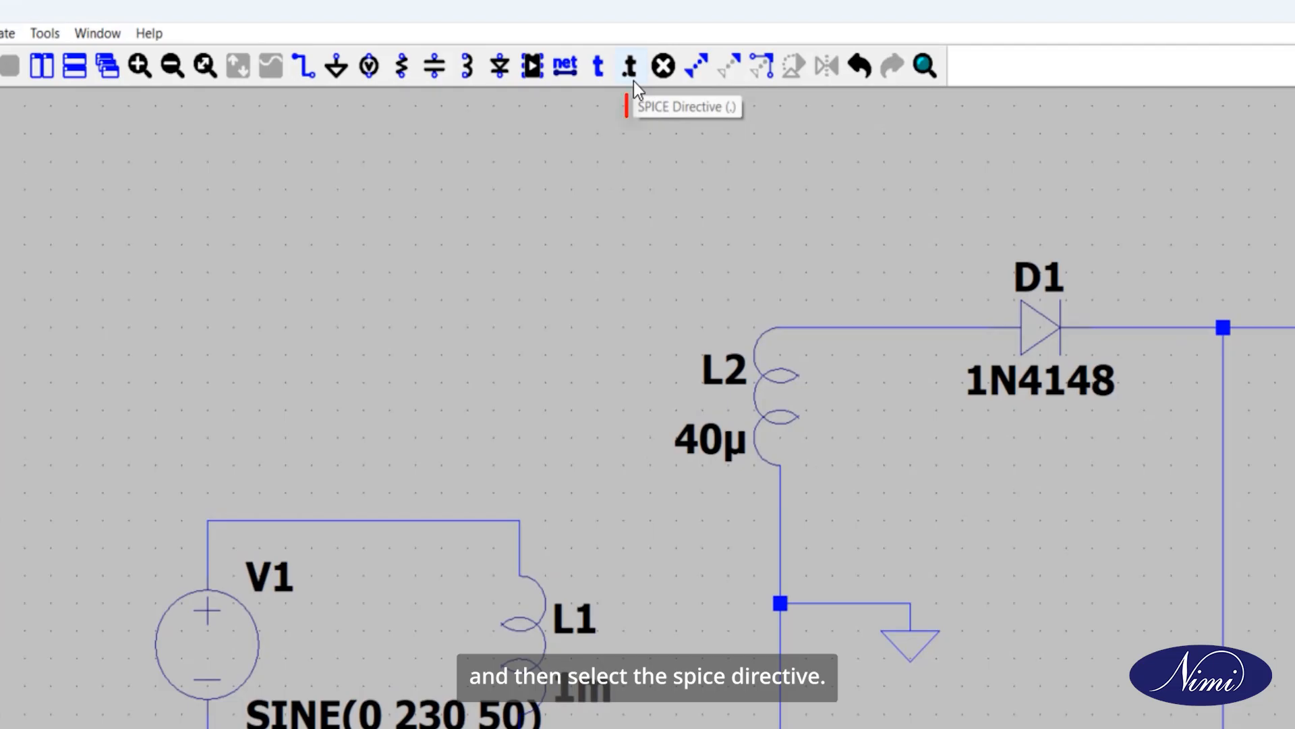
Step: Add the SPICE directive "K L1 L2 L3 1" and place it above the V1–L1 loop
click(633, 81)
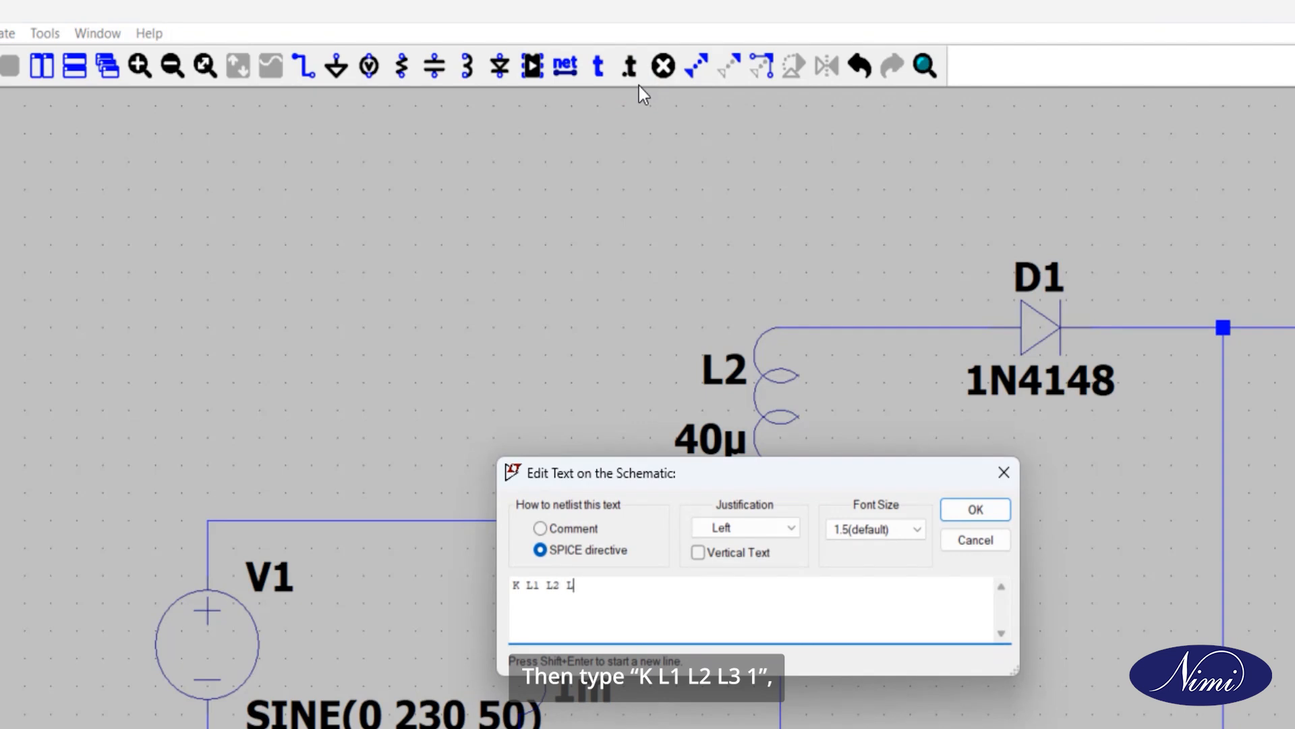
click(989, 517)
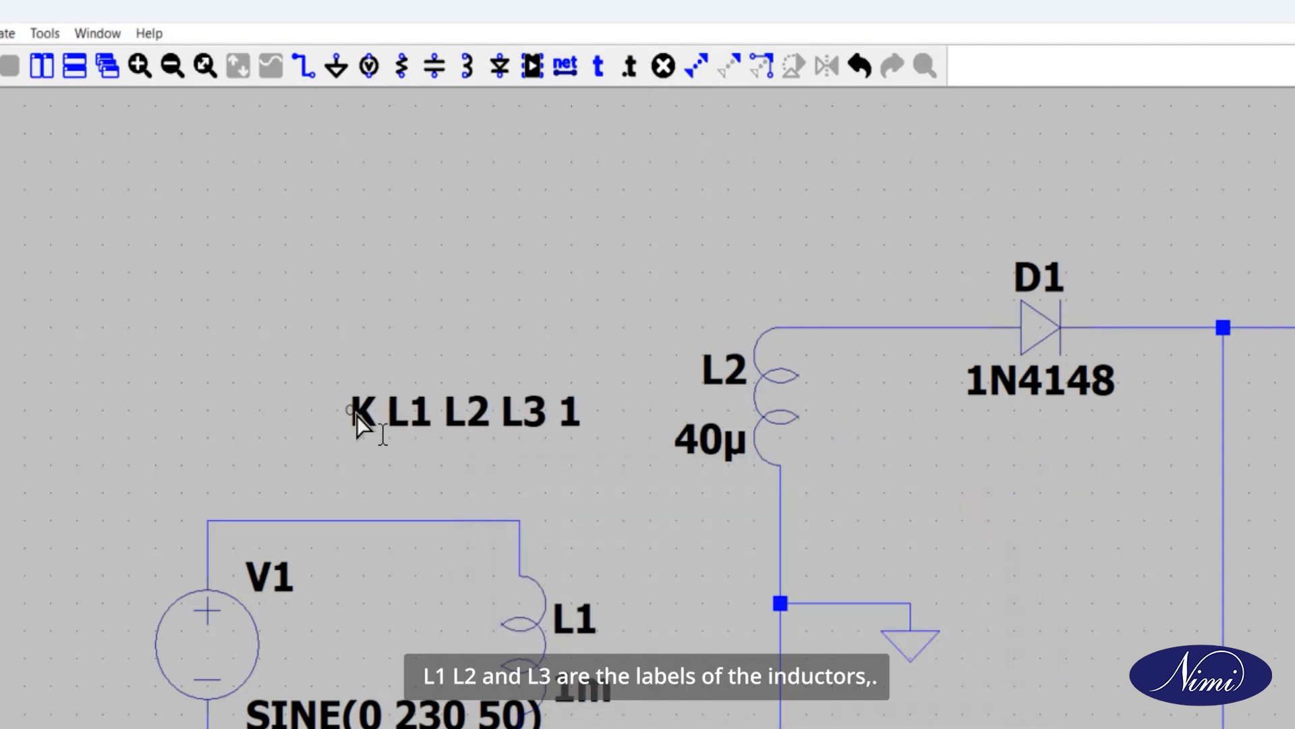
click(349, 422)
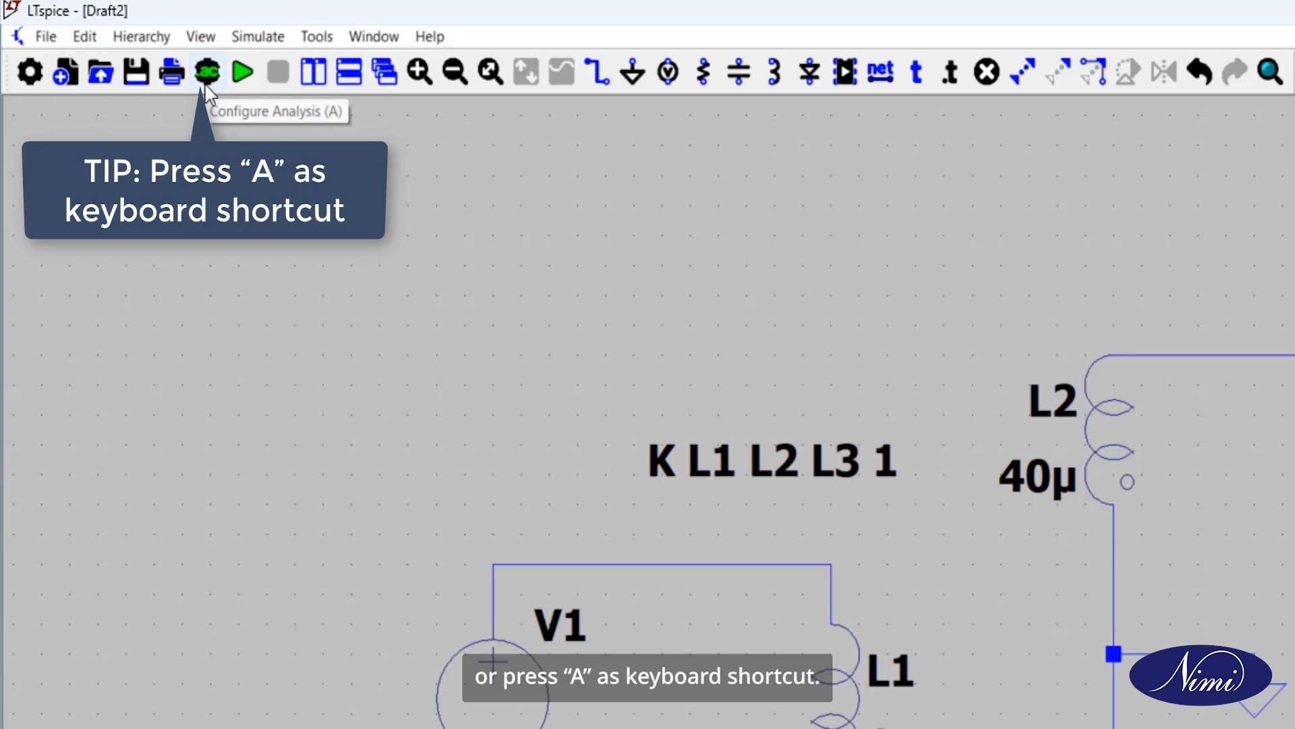
Step: Configure a transient analysis with a stop time of 0.2 and place its directive below the V1–L1 loop
click(207, 72)
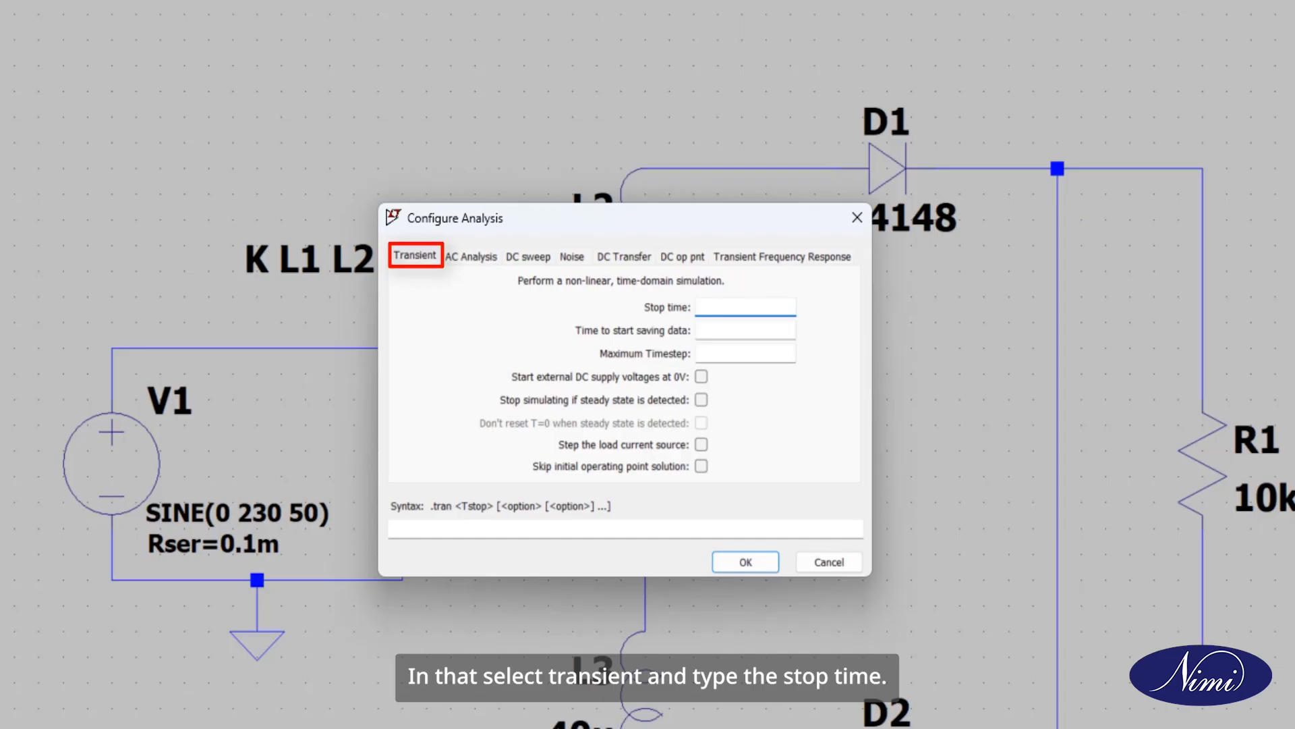
text(0.2)
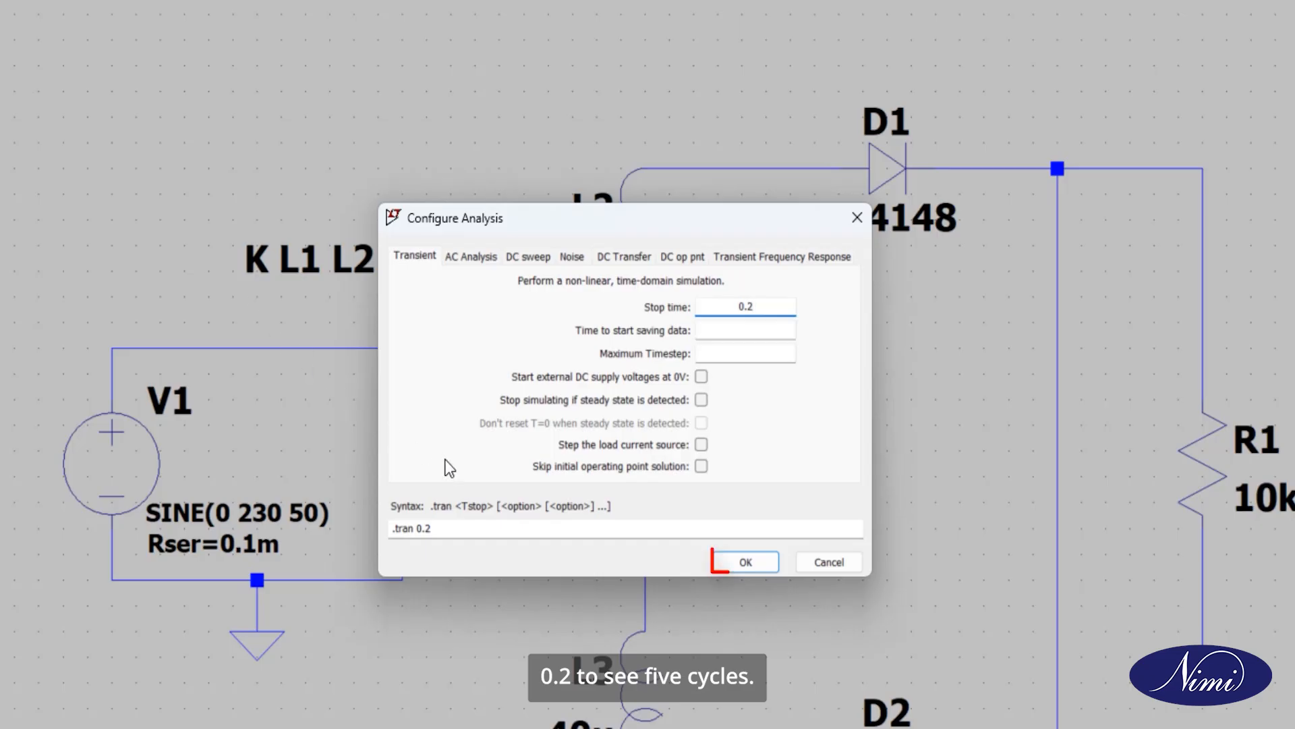
click(730, 560)
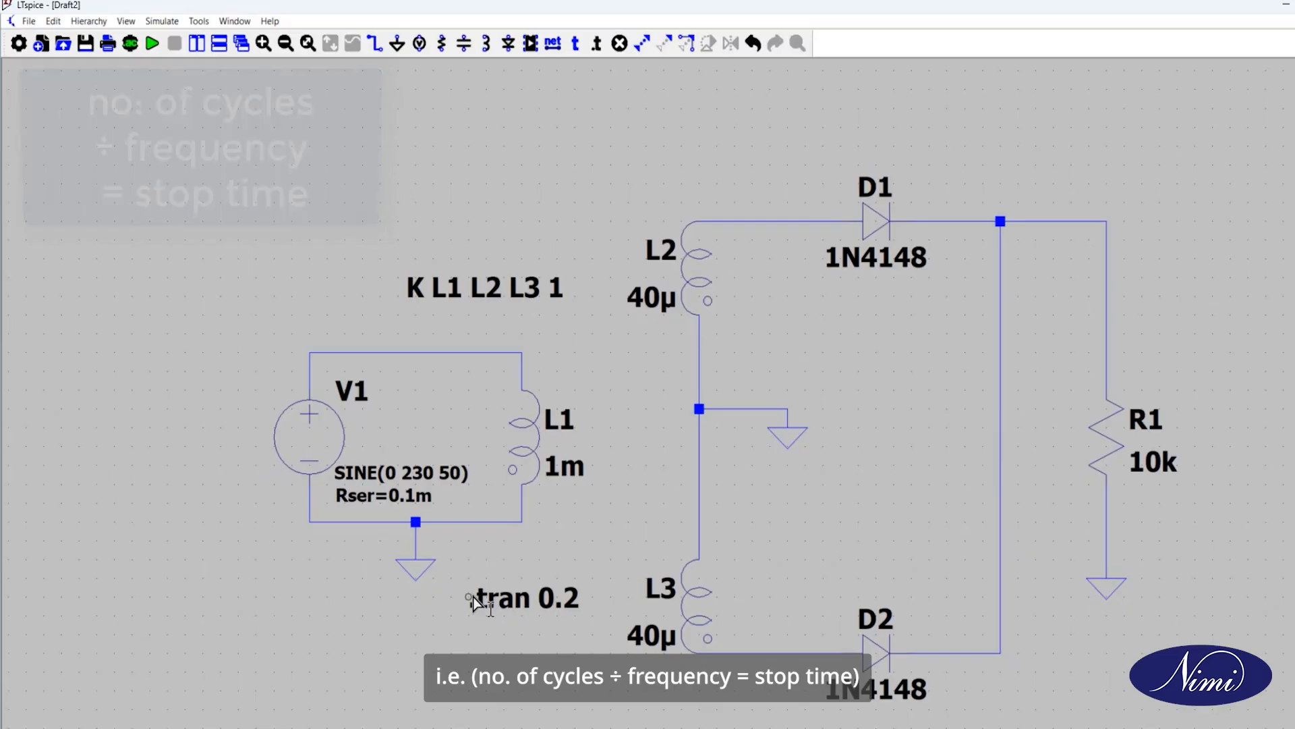
click(475, 599)
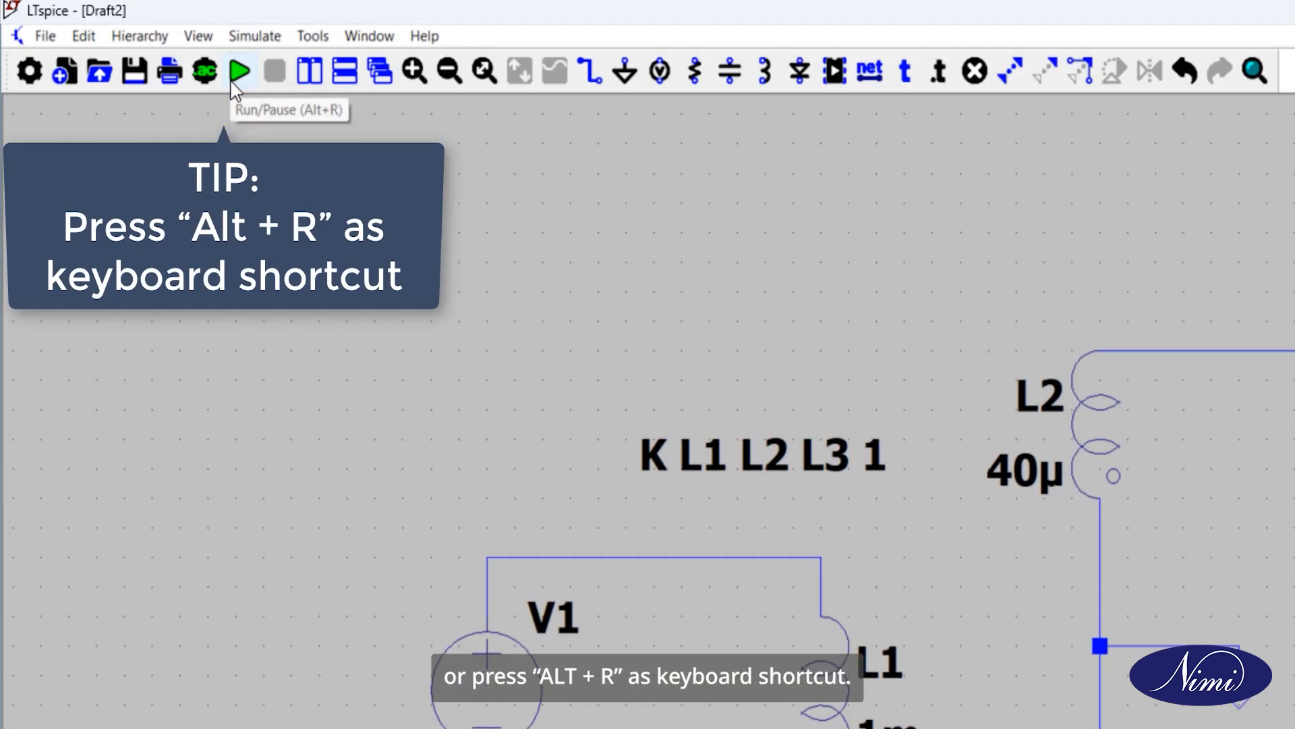
Step: Run the simulation and plot the input voltage from the wire between V1 and L1
click(238, 70)
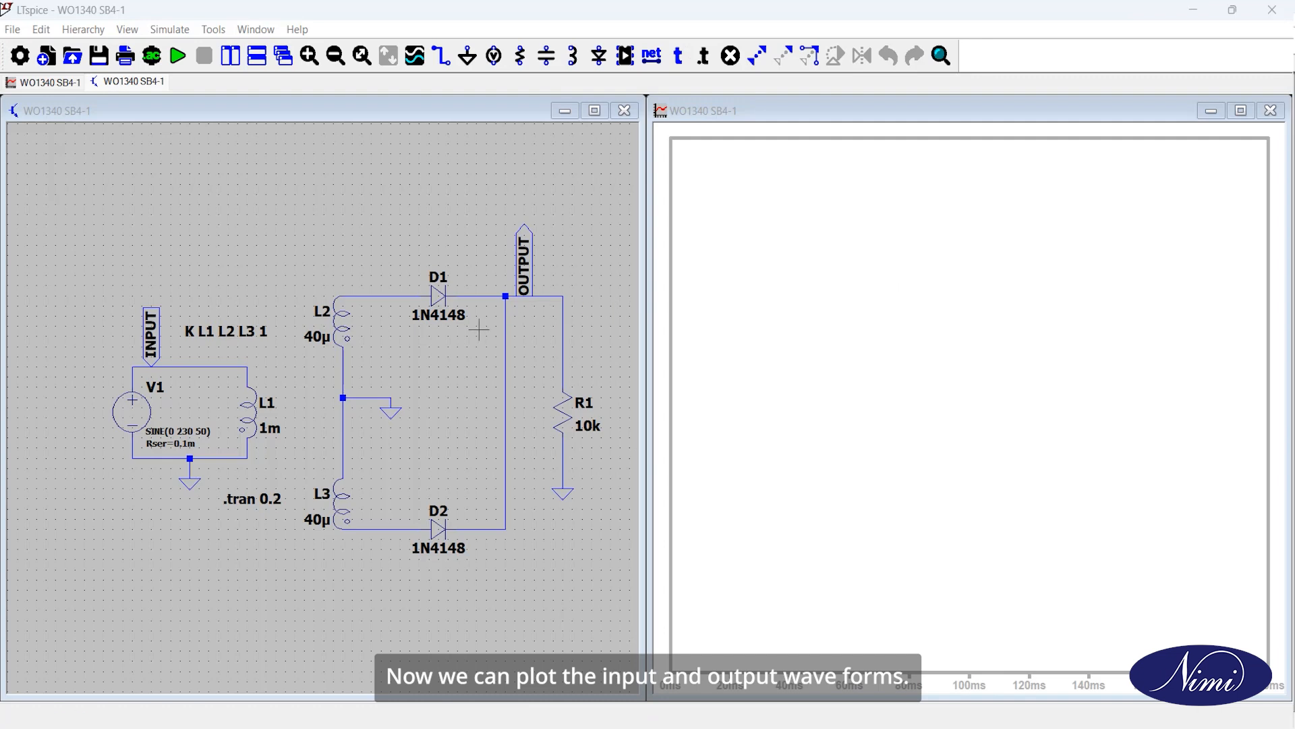
click(217, 352)
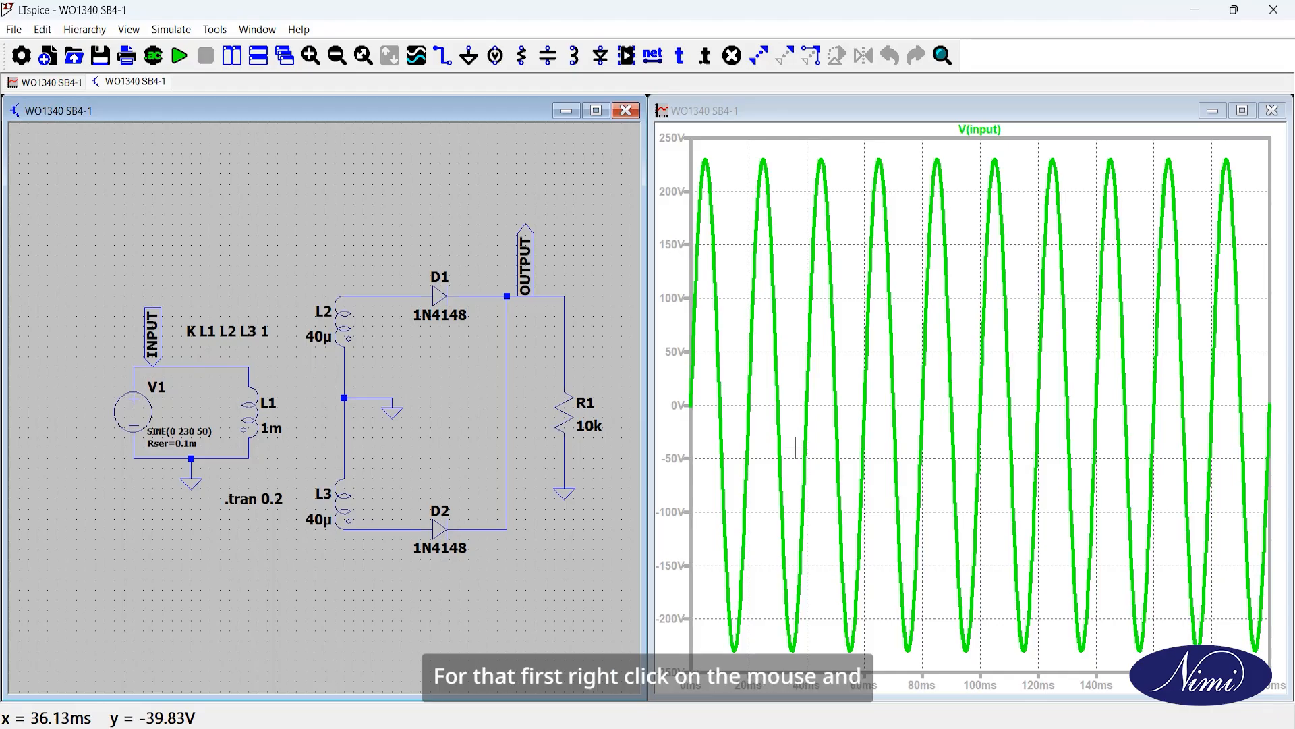
Step: Add a plot pane below the input waveform and plot the output voltage from the wire feeding R1
right_click(1050, 396)
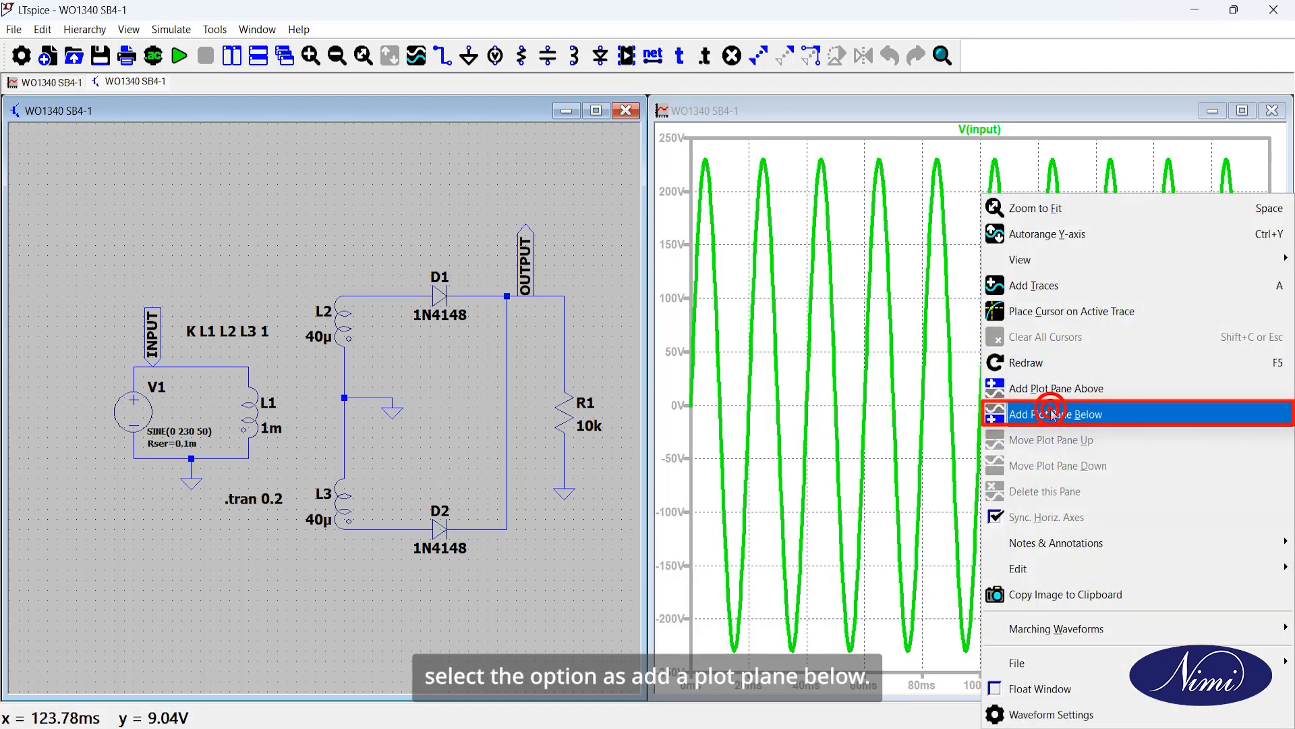
click(1054, 414)
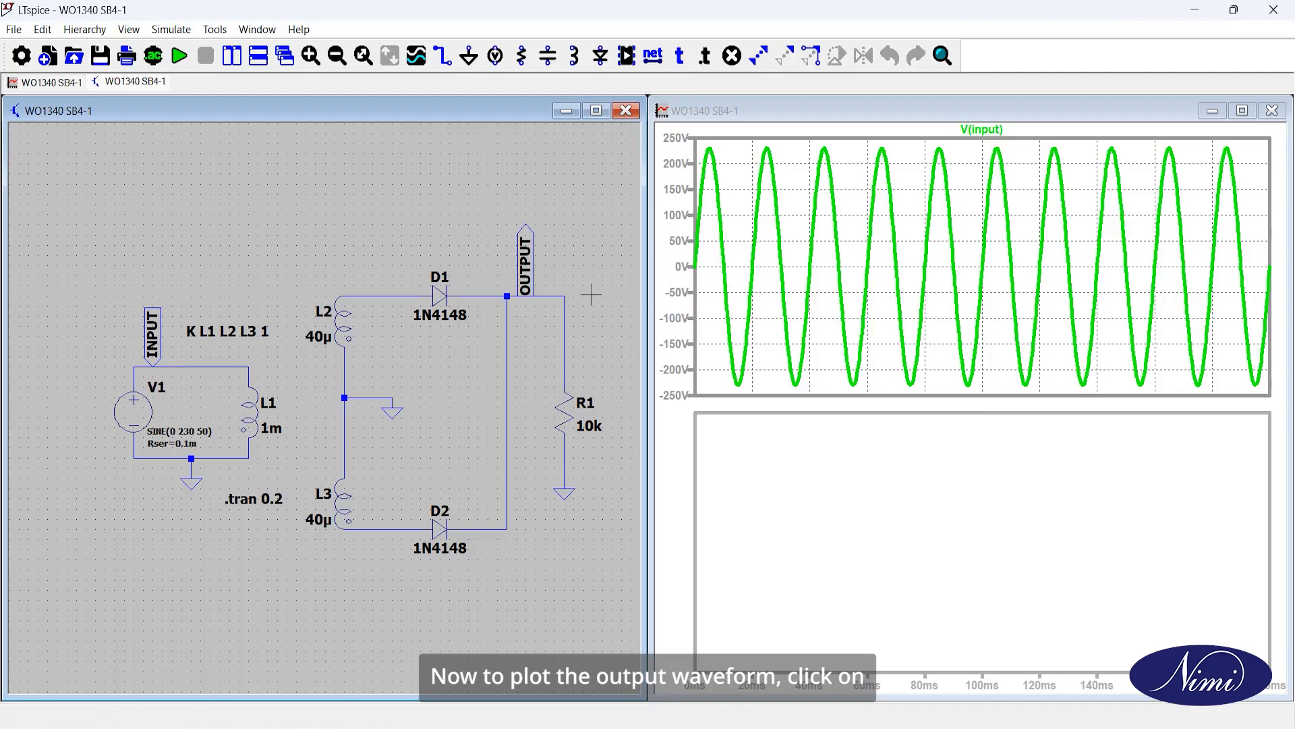
click(547, 297)
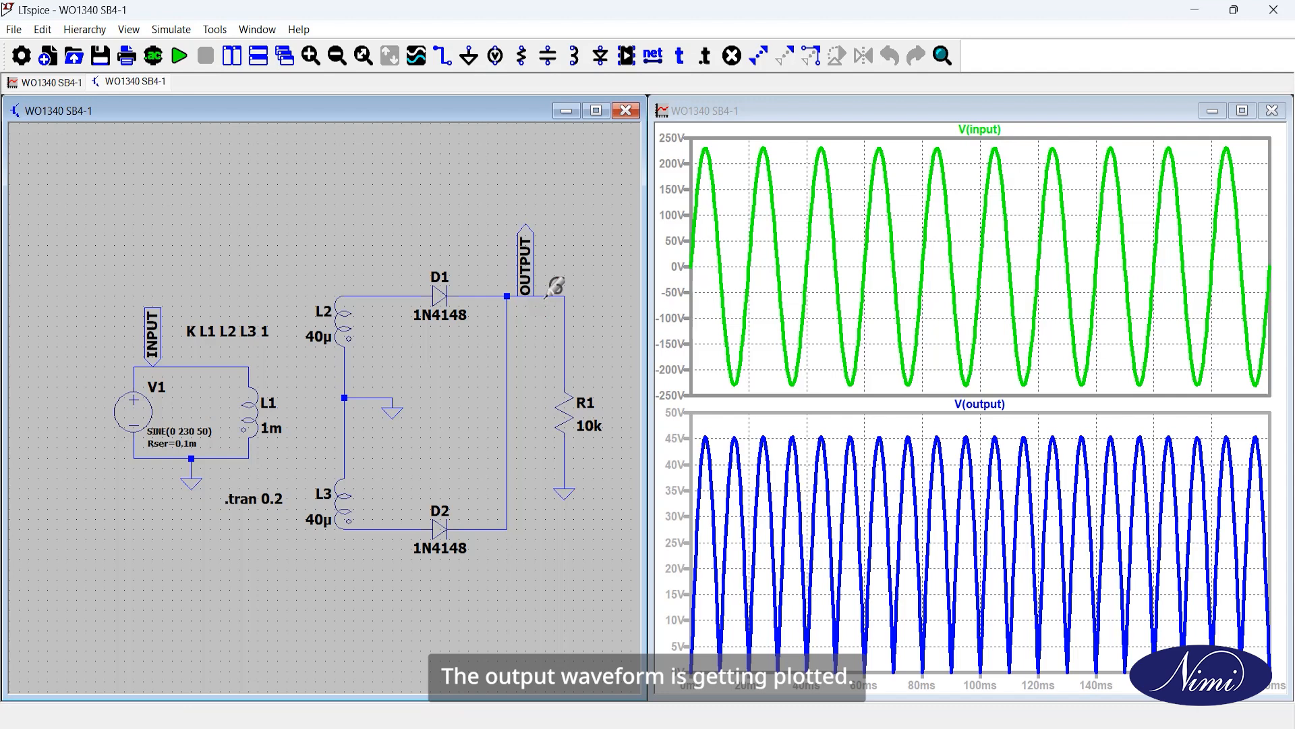
click(1233, 112)
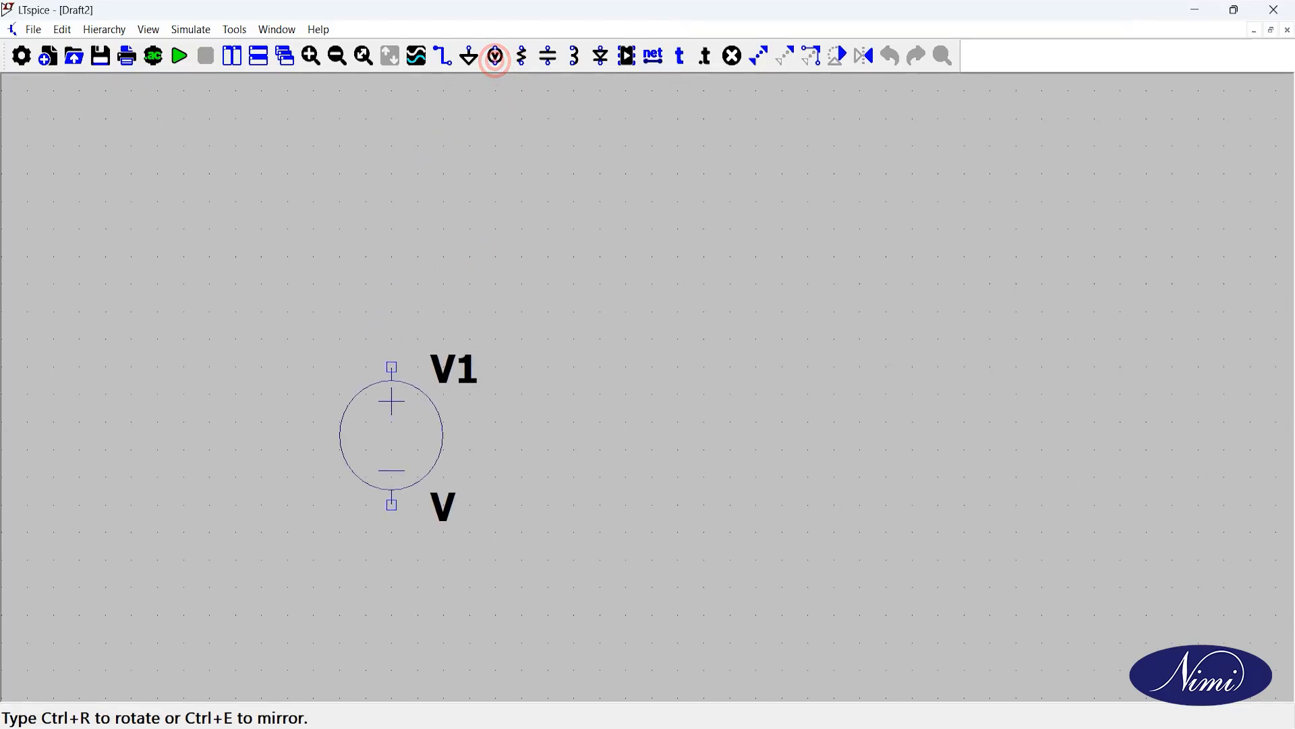
Step: Place an upright voltage source in the new schematic and a second, rotated voltage source above and to its right
scroll(405, 419, down, 2)
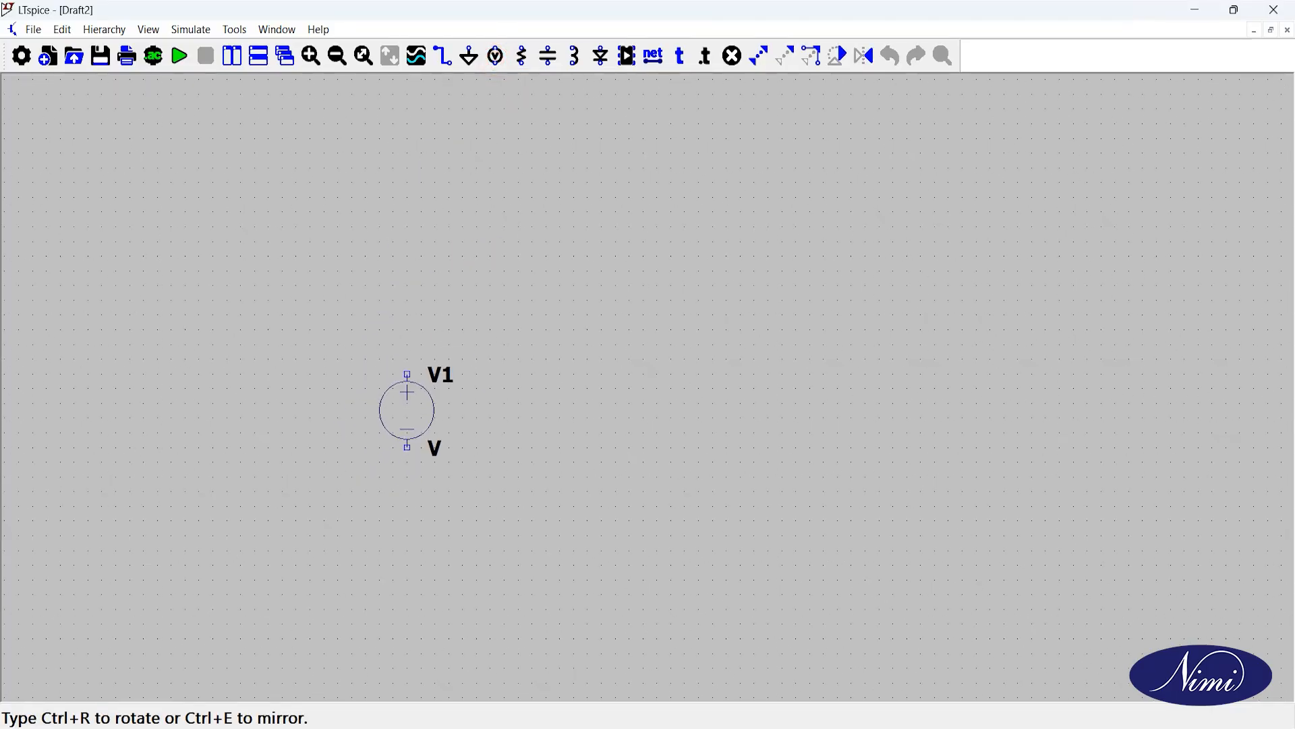
click(437, 402)
key(ctrl+r)
click(627, 283)
Step: Place a rotated nmos transistor above and to the right of V1, with its gate facing down
click(625, 65)
text(N)
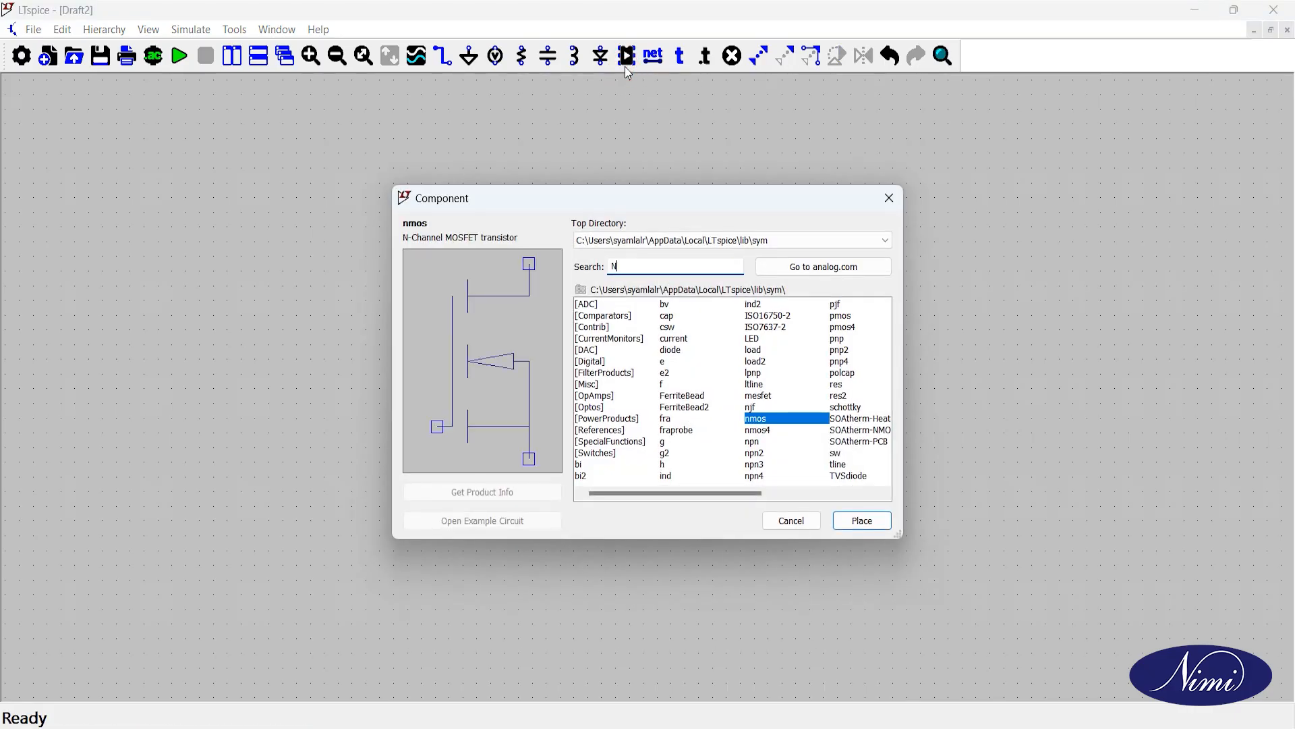
text(MOS)
click(862, 520)
key(ctrl+r)
click(531, 227)
Step: Place a diode flipped to point upward, to the right of V1 and below V2
click(627, 60)
text(D)
click(855, 524)
key(ctrl+r)
Step: Place a horizontal inductor above and to the right of D1, and an upright capacitor below and to the right of the inductor
key(ctrl+r)
click(767, 415)
click(627, 60)
text(ind)
click(859, 518)
key(ctrl+r)
click(856, 211)
text(cap)
click(862, 523)
click(949, 332)
Step: Place an upright resistor to the right of C1 and a ground symbol below the circuit between V1 and D1
click(626, 59)
text(res)
click(873, 520)
click(1101, 325)
click(468, 60)
Step: Wire V1's positive terminal to M1's drain and its negative terminal to a bottom rail ending above the ground symbol
click(444, 57)
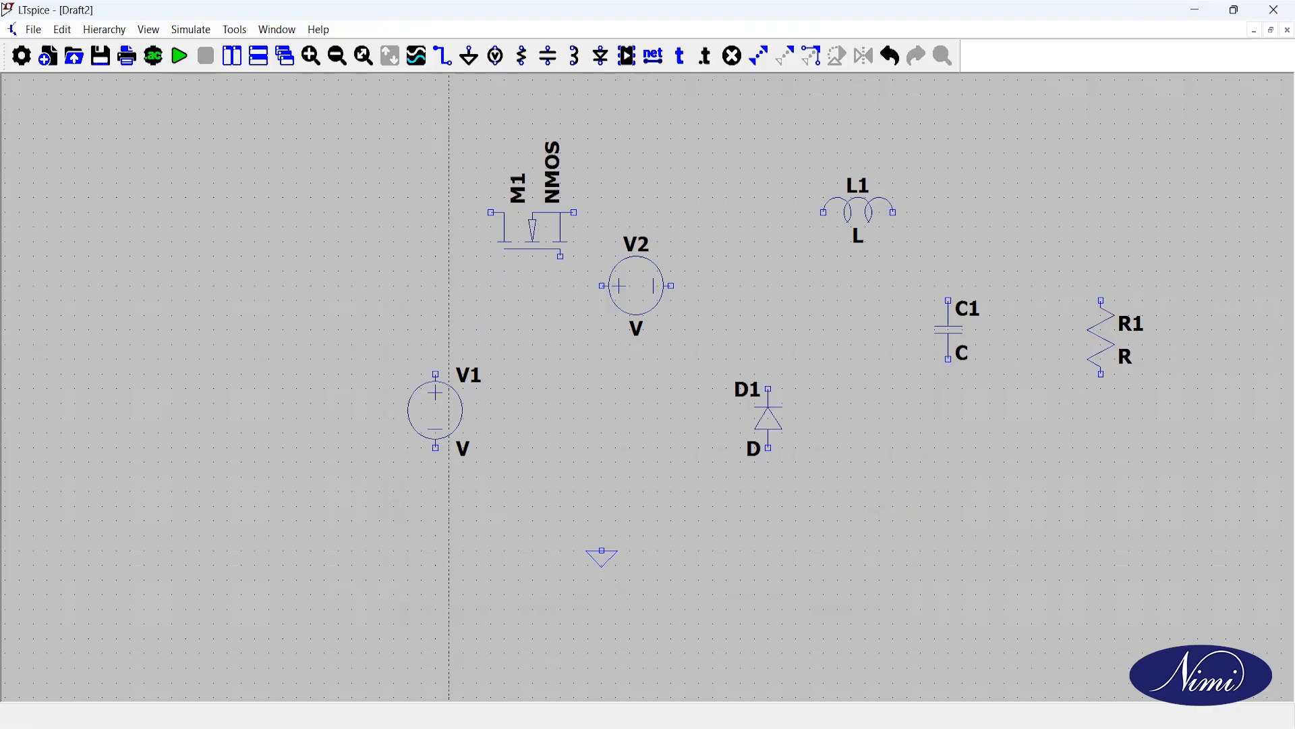
click(436, 373)
click(436, 213)
click(491, 212)
click(435, 447)
click(436, 506)
click(602, 506)
right_click(602, 540)
Step: Wire D1's anode to the bottom rail and connect the rail down to the ground symbol
click(768, 447)
click(769, 505)
click(602, 506)
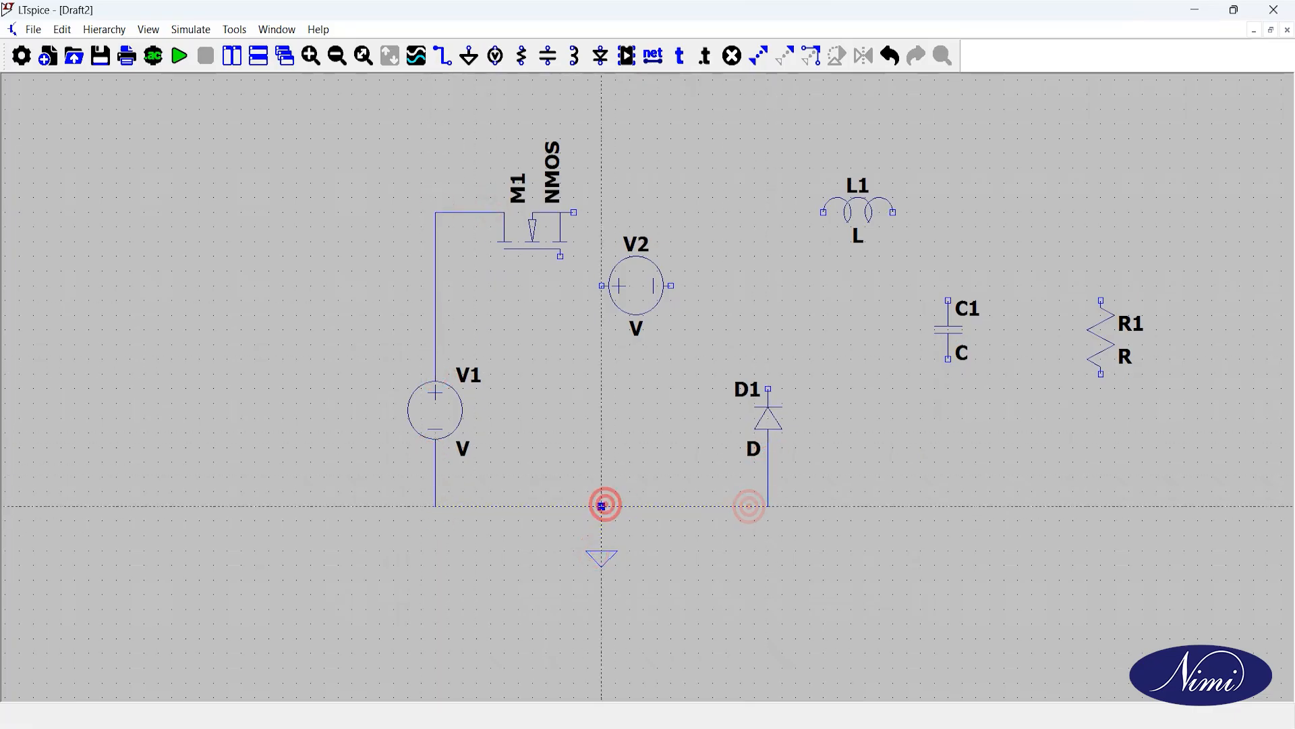
click(602, 506)
click(601, 552)
Step: Wire M1's gate to V2's positive terminal and M1's source to L1
click(560, 256)
click(561, 286)
click(601, 286)
click(574, 212)
click(822, 212)
Step: Connect V2's negative terminal and D1's cathode to the wire between M1 and L1
click(671, 286)
click(727, 286)
click(727, 213)
click(769, 213)
click(769, 388)
click(769, 212)
Step: Wire L1's output to the upper end of C1 and extend the bottom rail from D1 to C1's lower end
click(893, 211)
click(949, 212)
click(949, 301)
click(769, 506)
click(949, 505)
click(949, 359)
Step: Wire R1 in parallel with C1, joining its ends to the L1–C1 node and the bottom rail
click(949, 212)
click(1101, 212)
click(1101, 301)
click(1100, 373)
click(1084, 506)
click(948, 506)
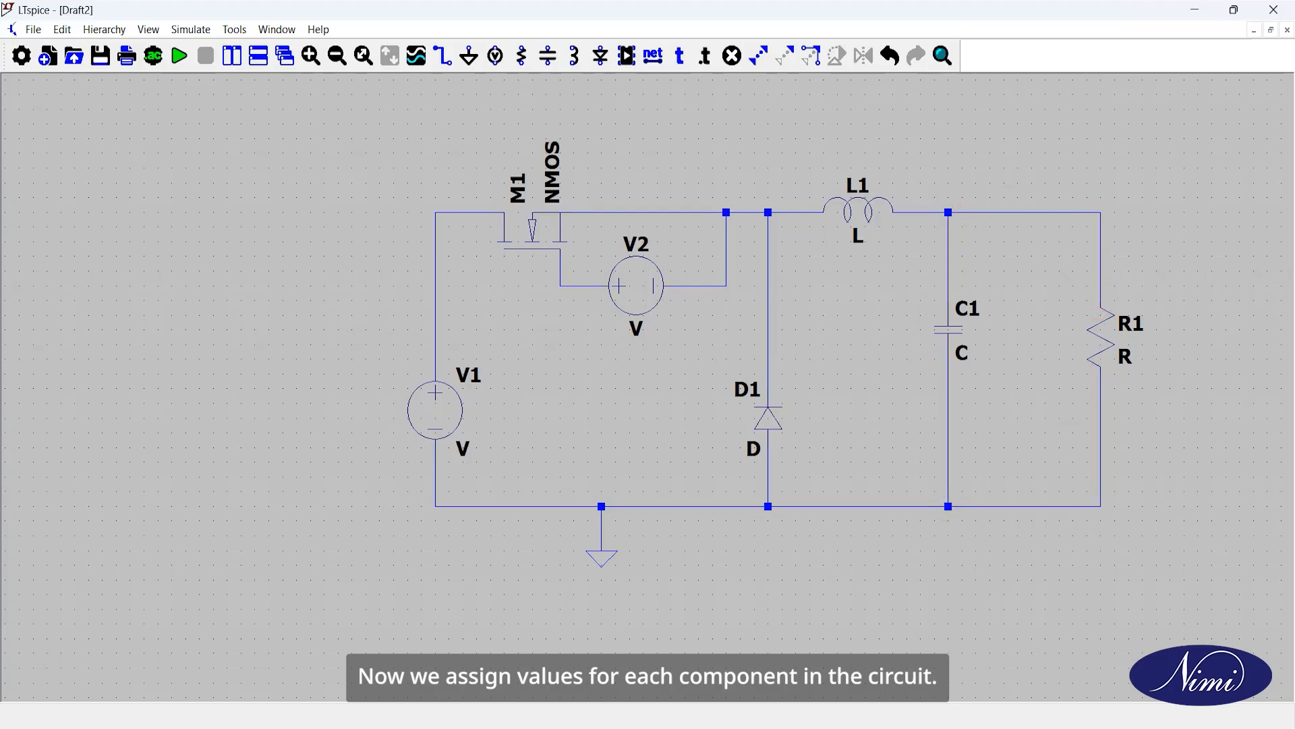
Step: Set V1's DC value to 50 V and L1's inductance to 50 µH
right_click(441, 412)
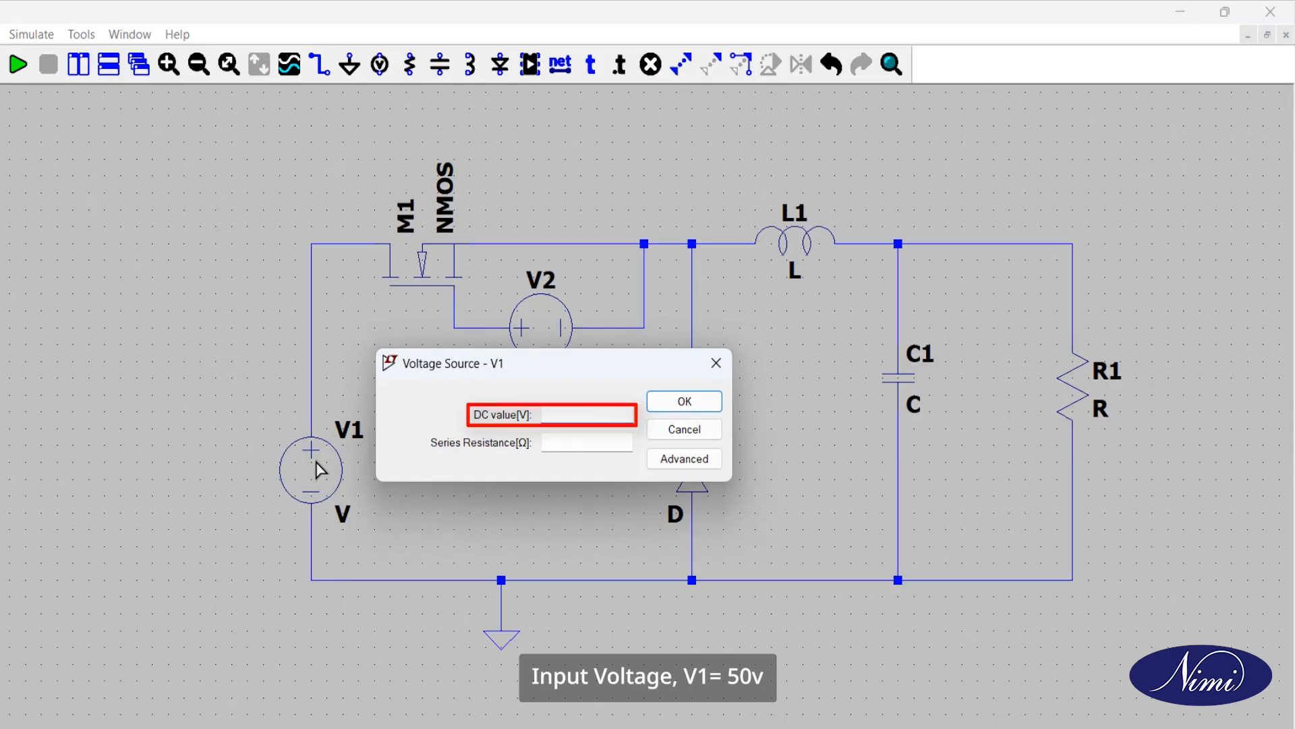
text(50)
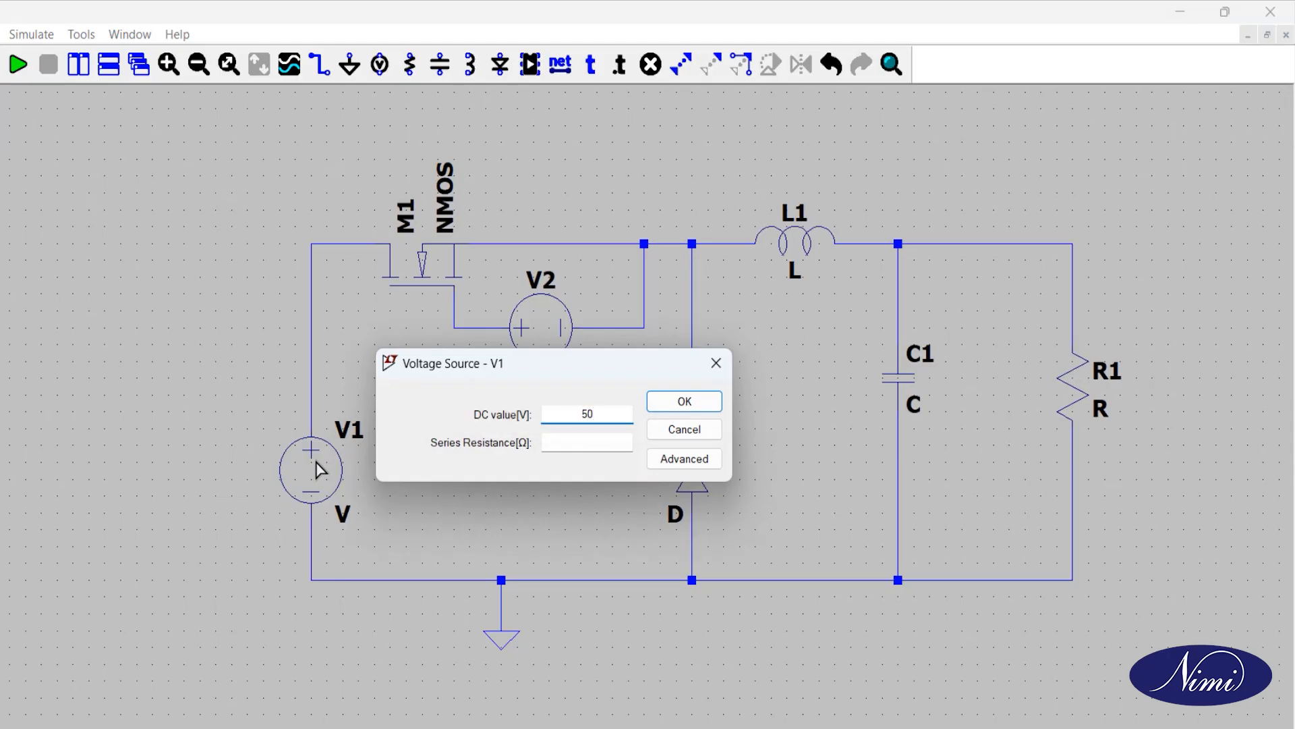
click(671, 401)
right_click(801, 253)
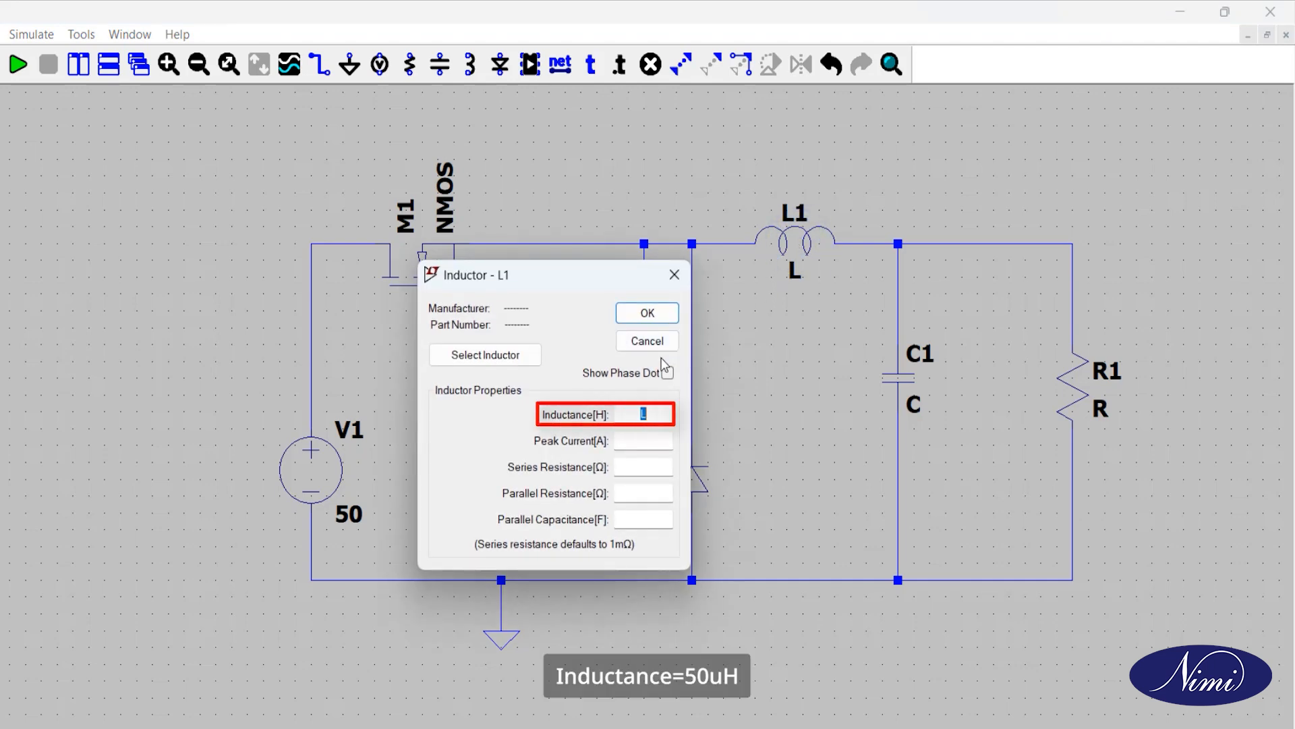
text(50u)
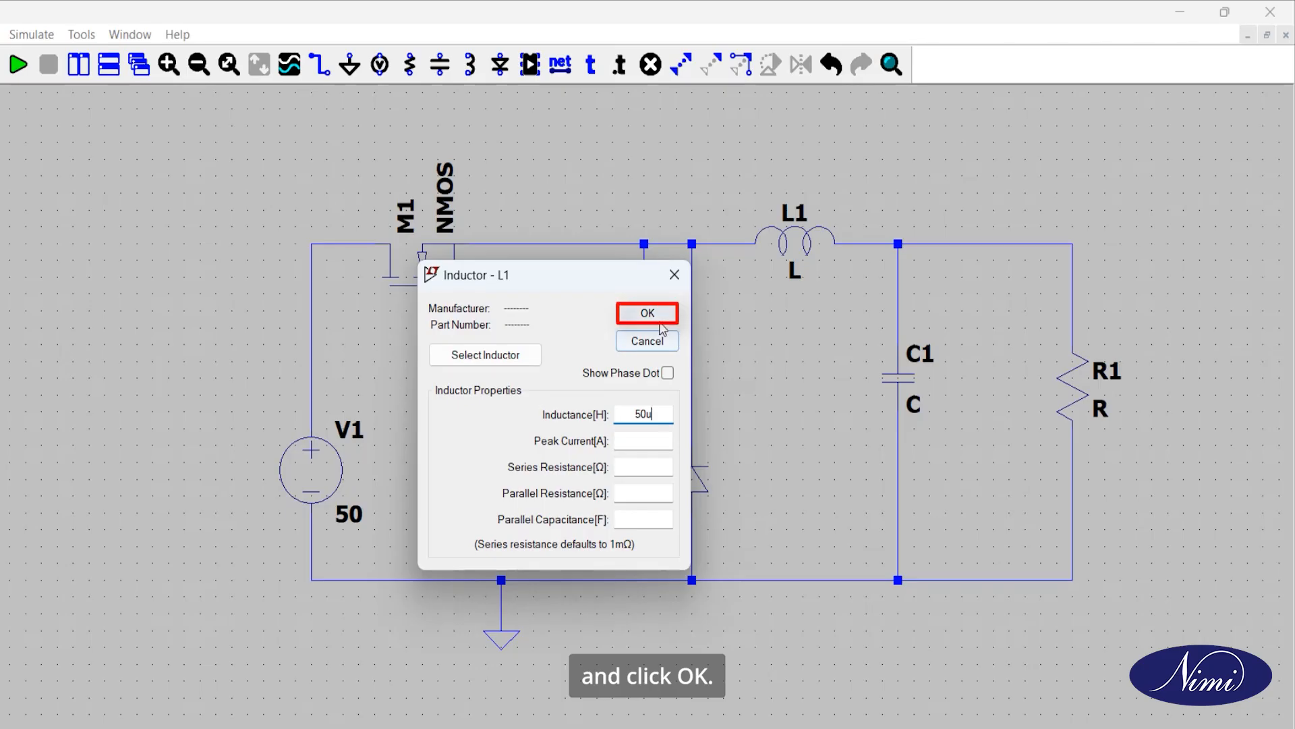
click(660, 326)
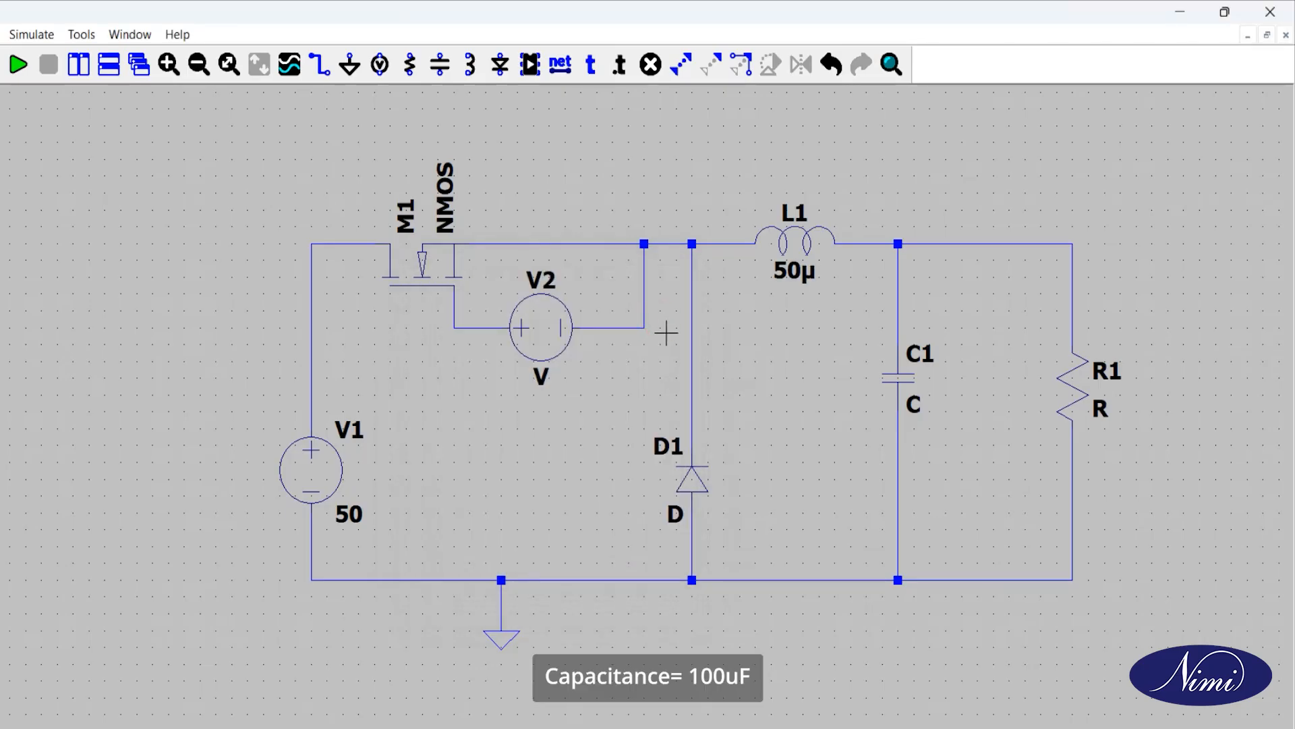
Step: Set C1's capacitance to 100 µF and R1's resistance to 1 Ω
right_click(900, 392)
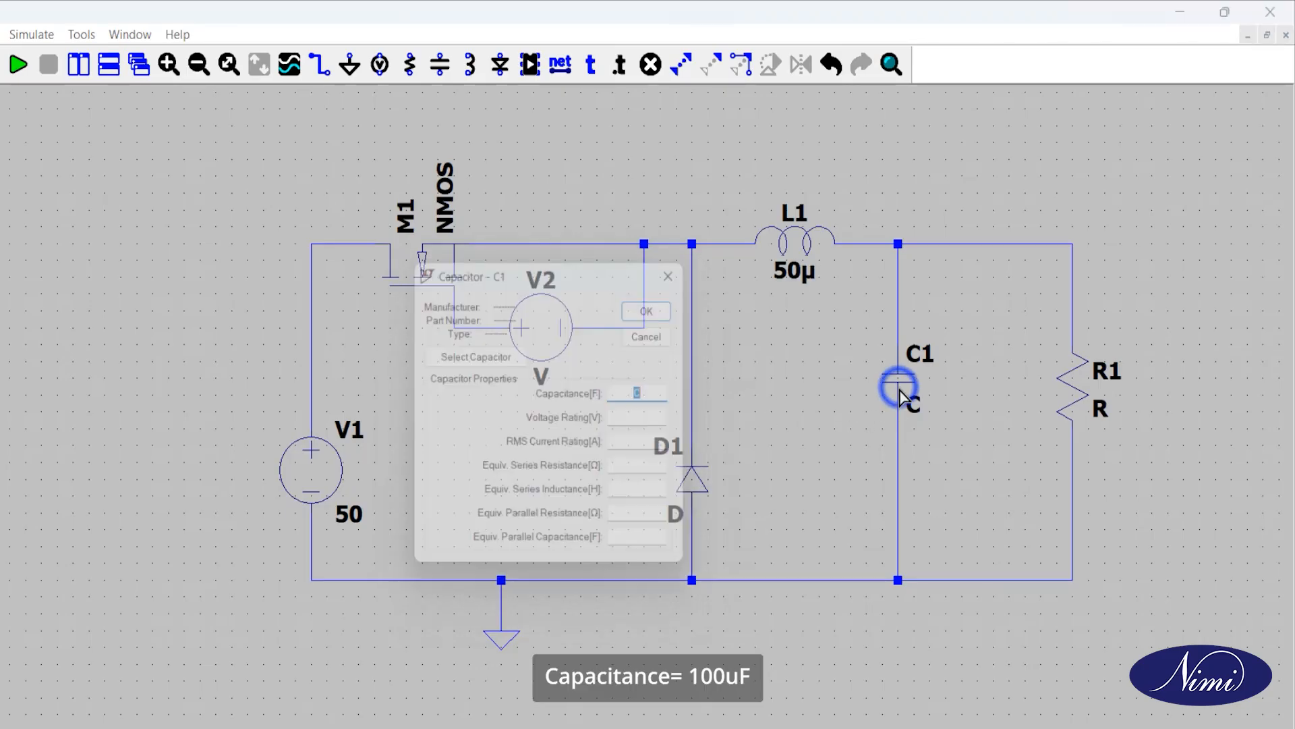
text(100u)
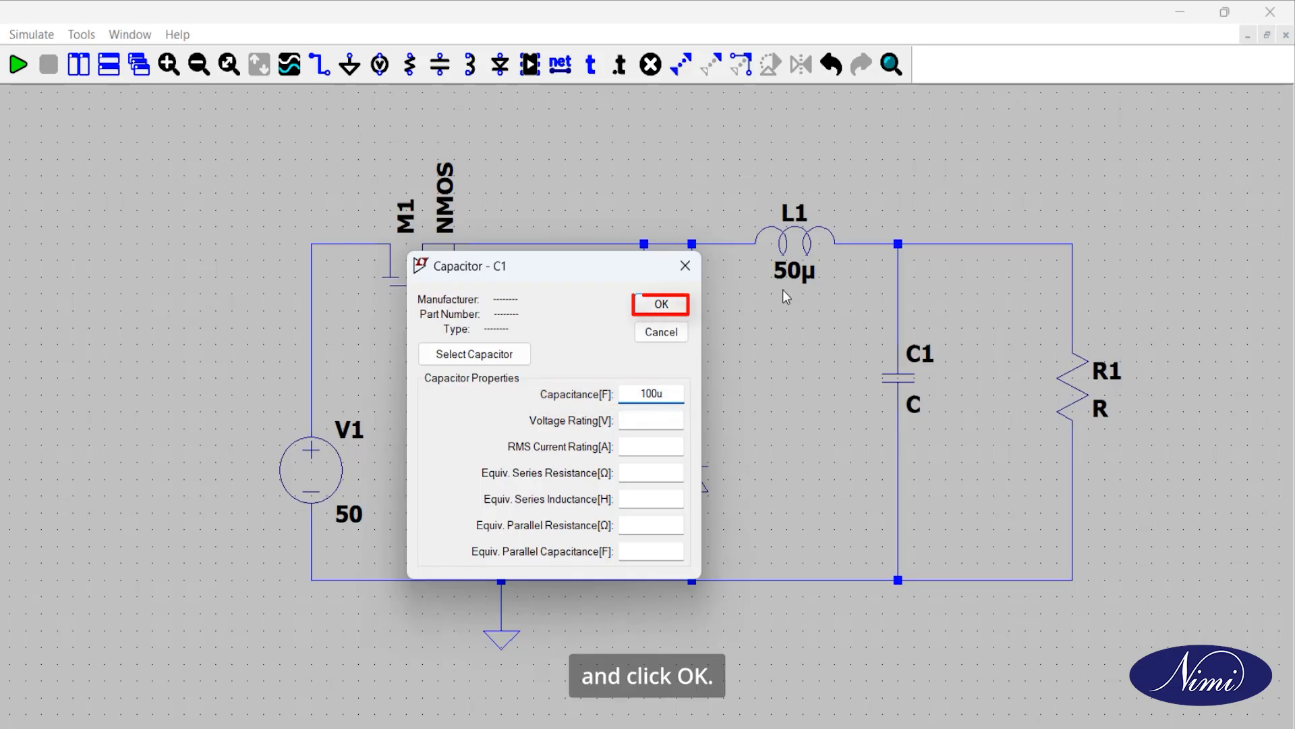
click(662, 306)
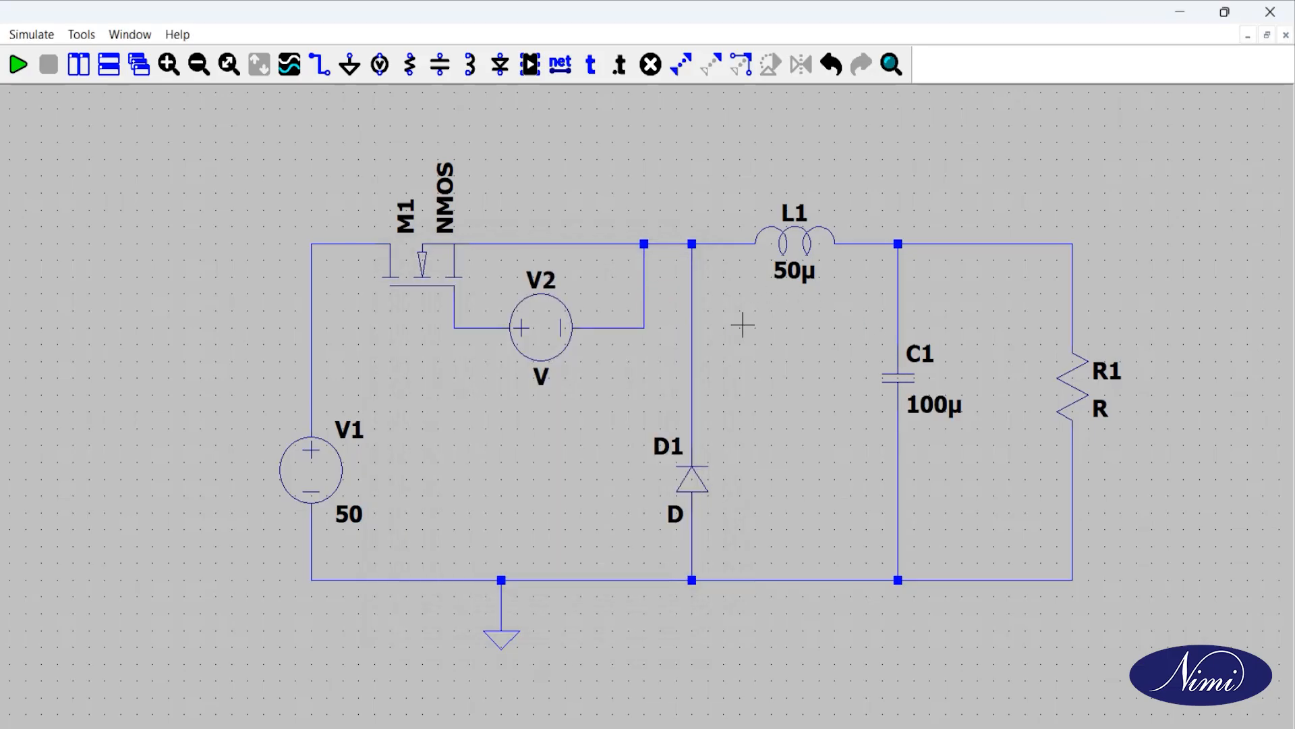
right_click(1068, 391)
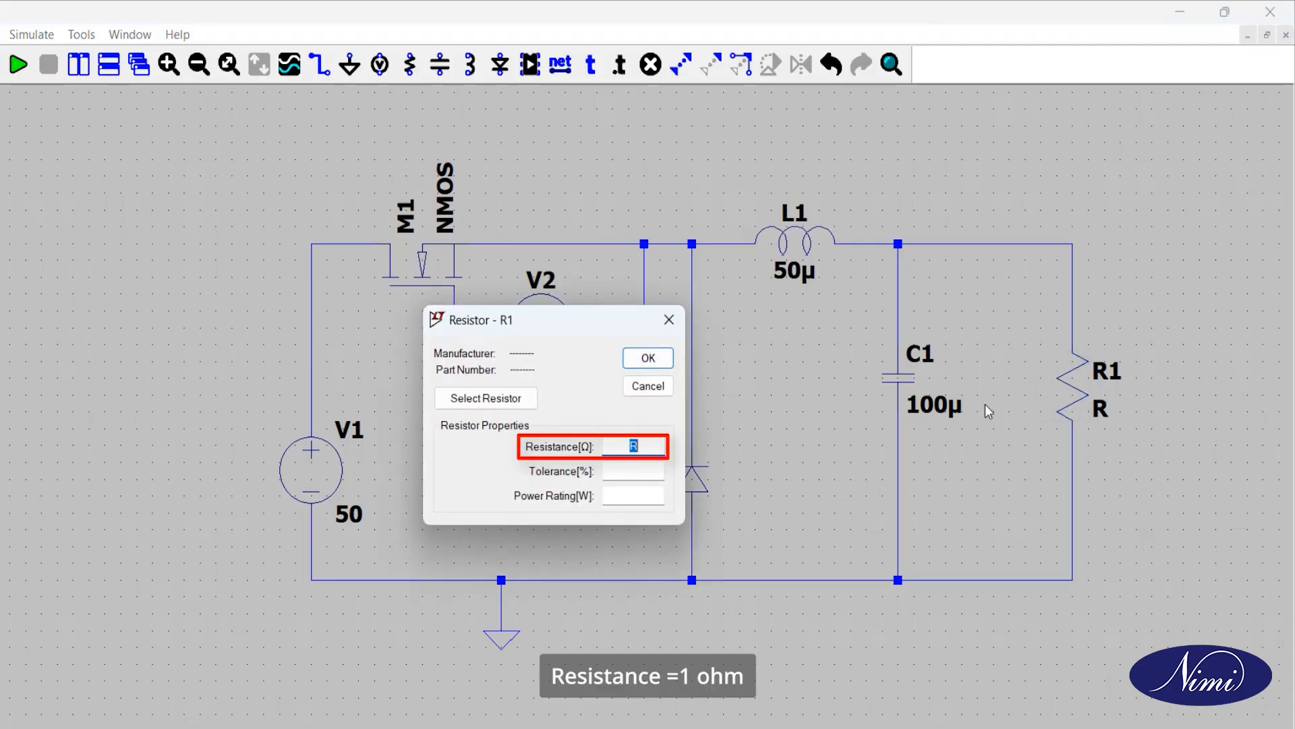
text(1)
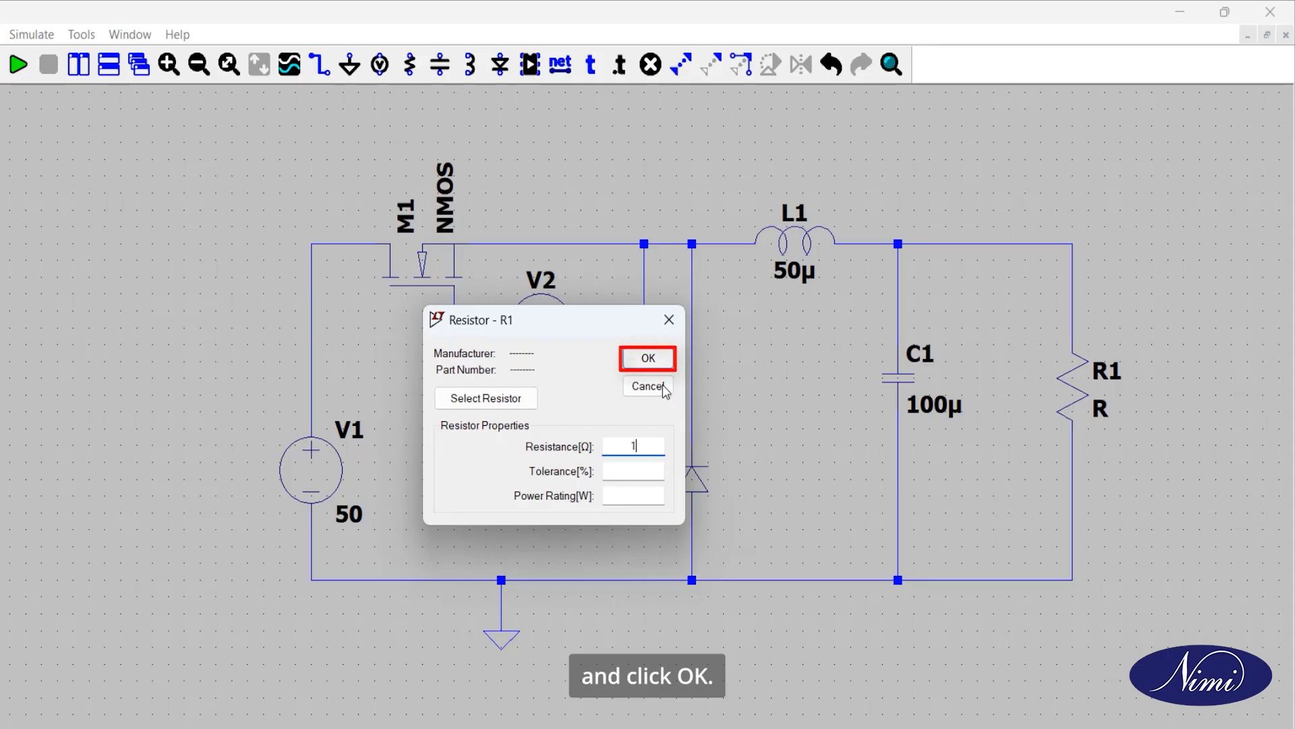
click(651, 359)
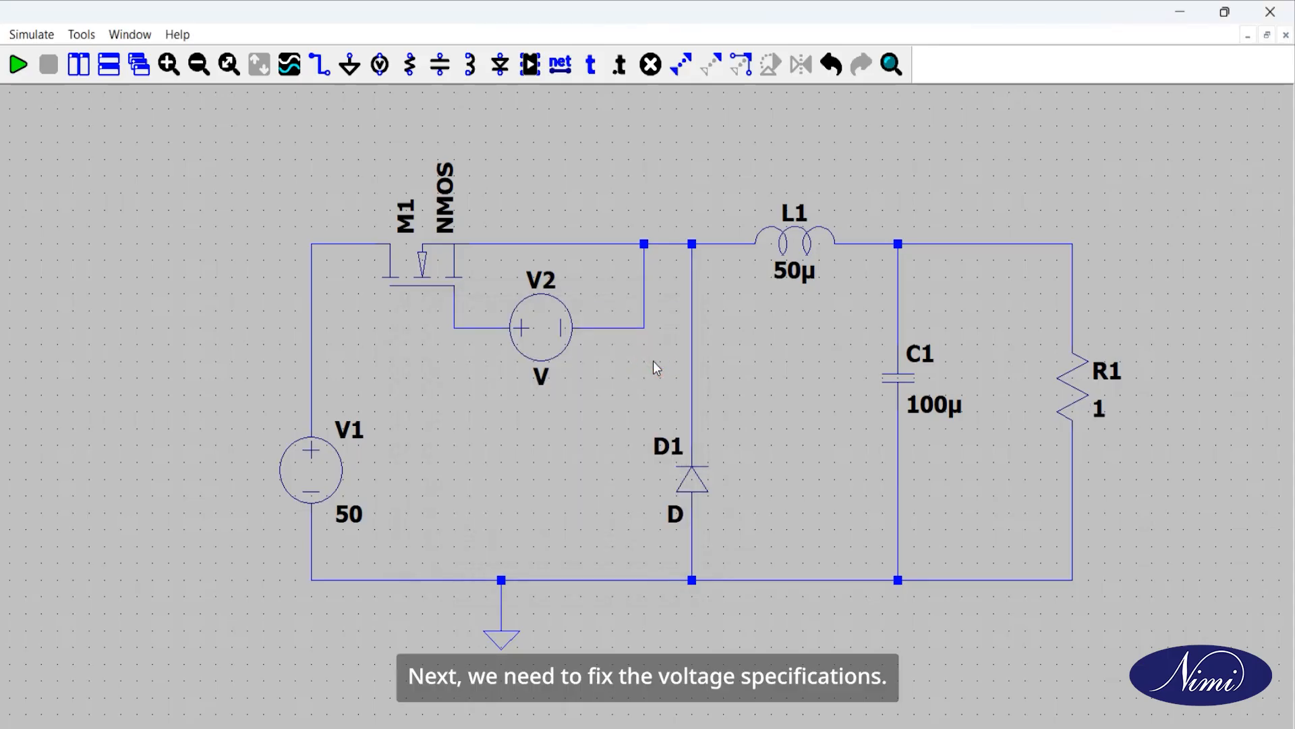
Step: Make V2 a PULSE source with an initial voltage of 0, an on voltage of 12 and a delay of 0
right_click(533, 328)
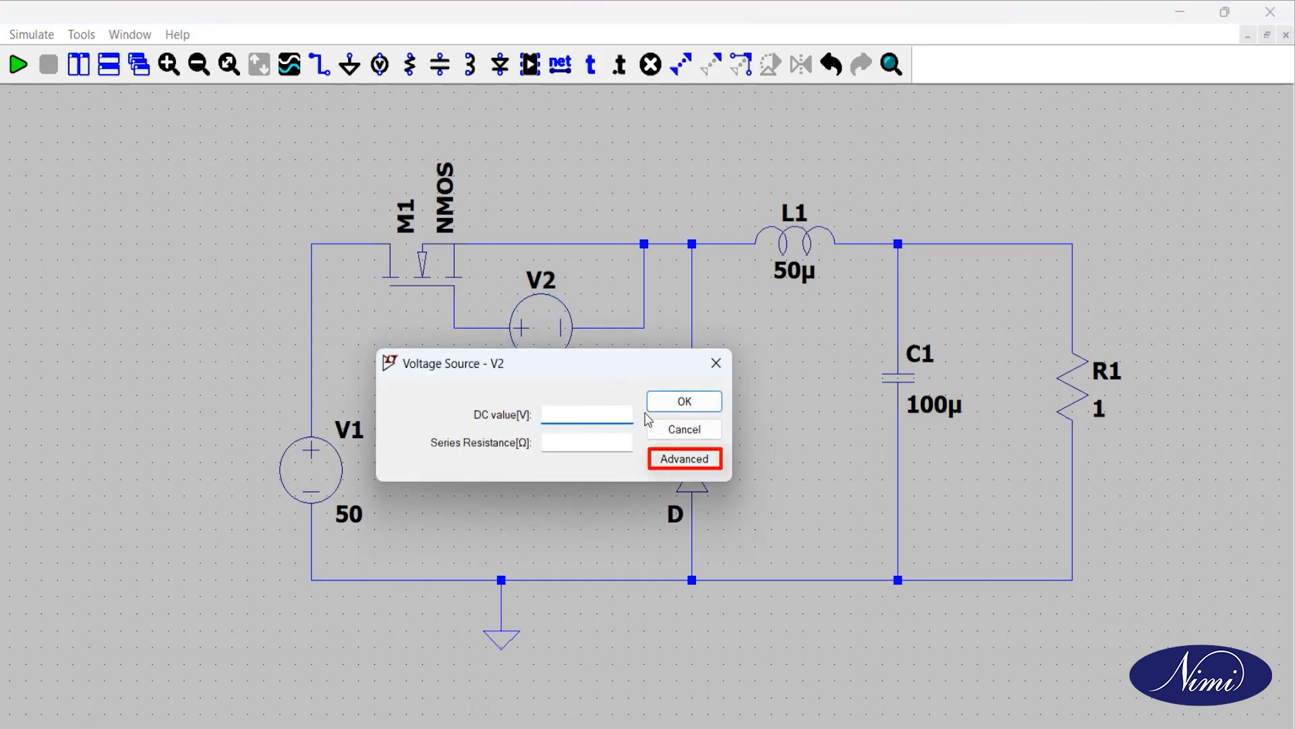
click(682, 464)
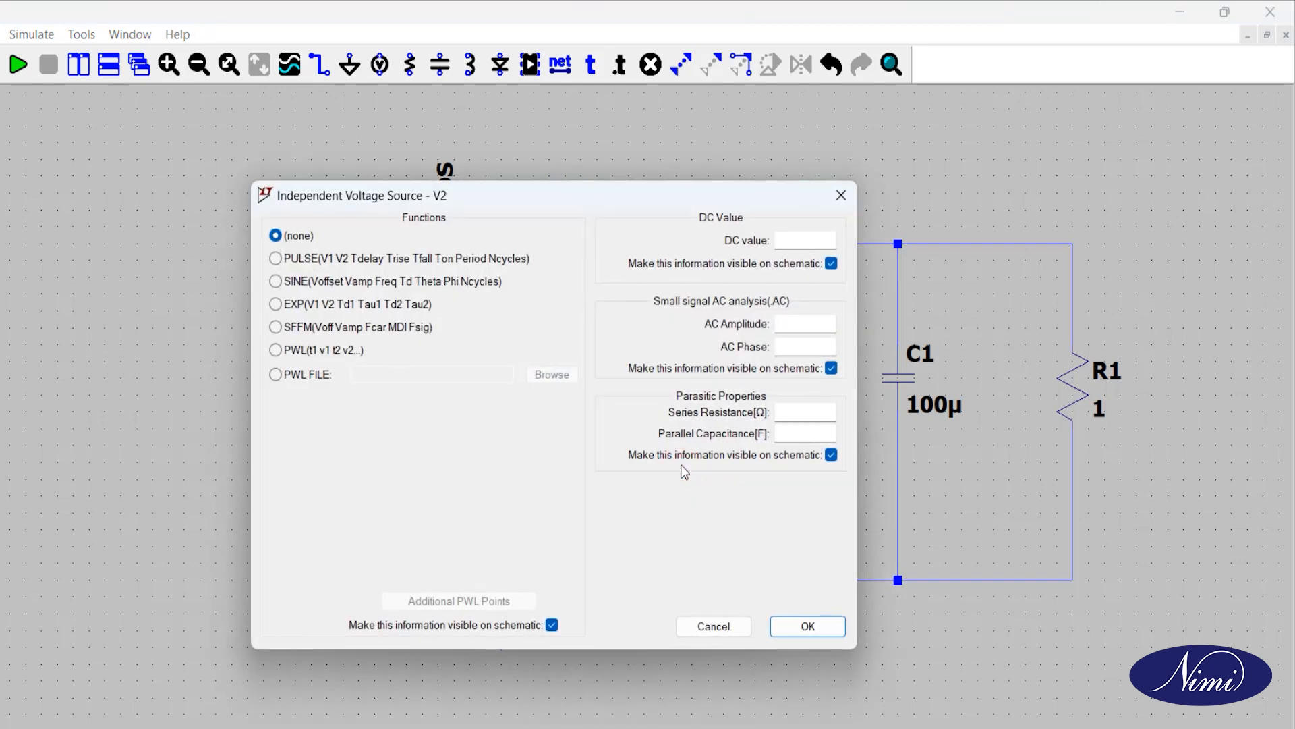
click(373, 258)
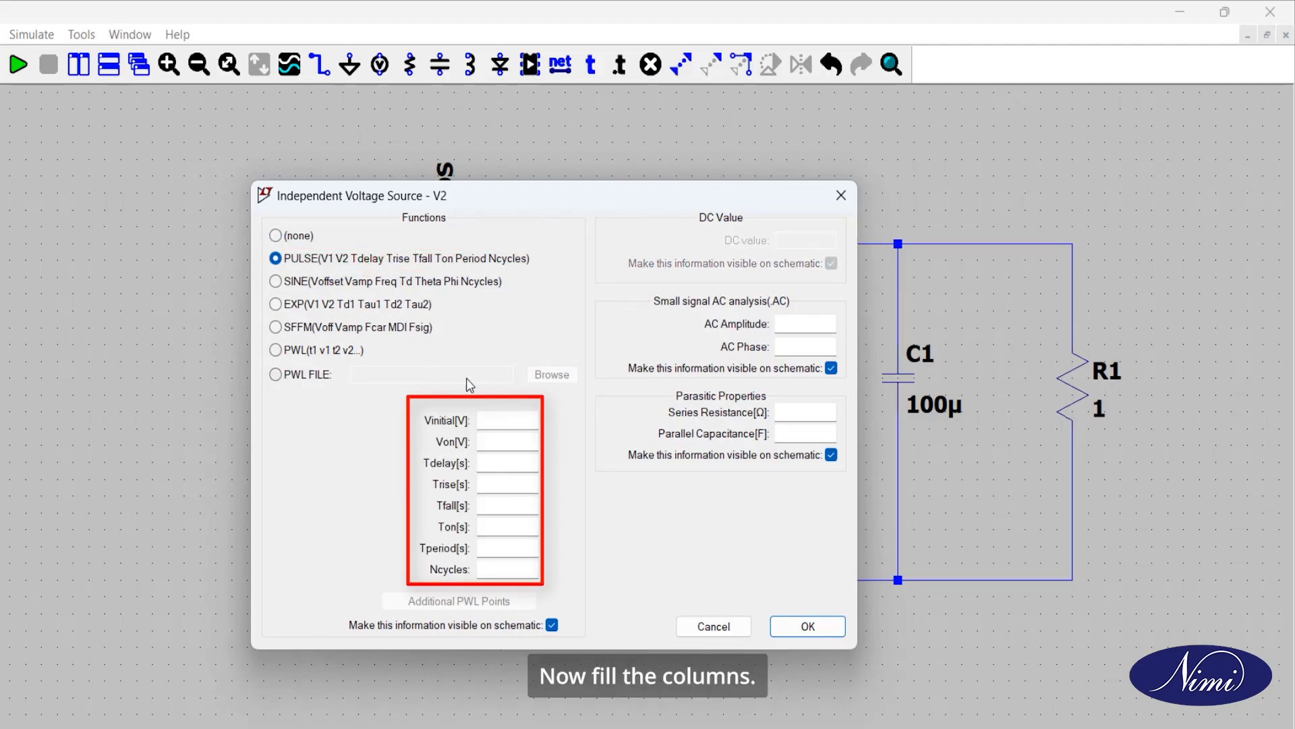
click(507, 419)
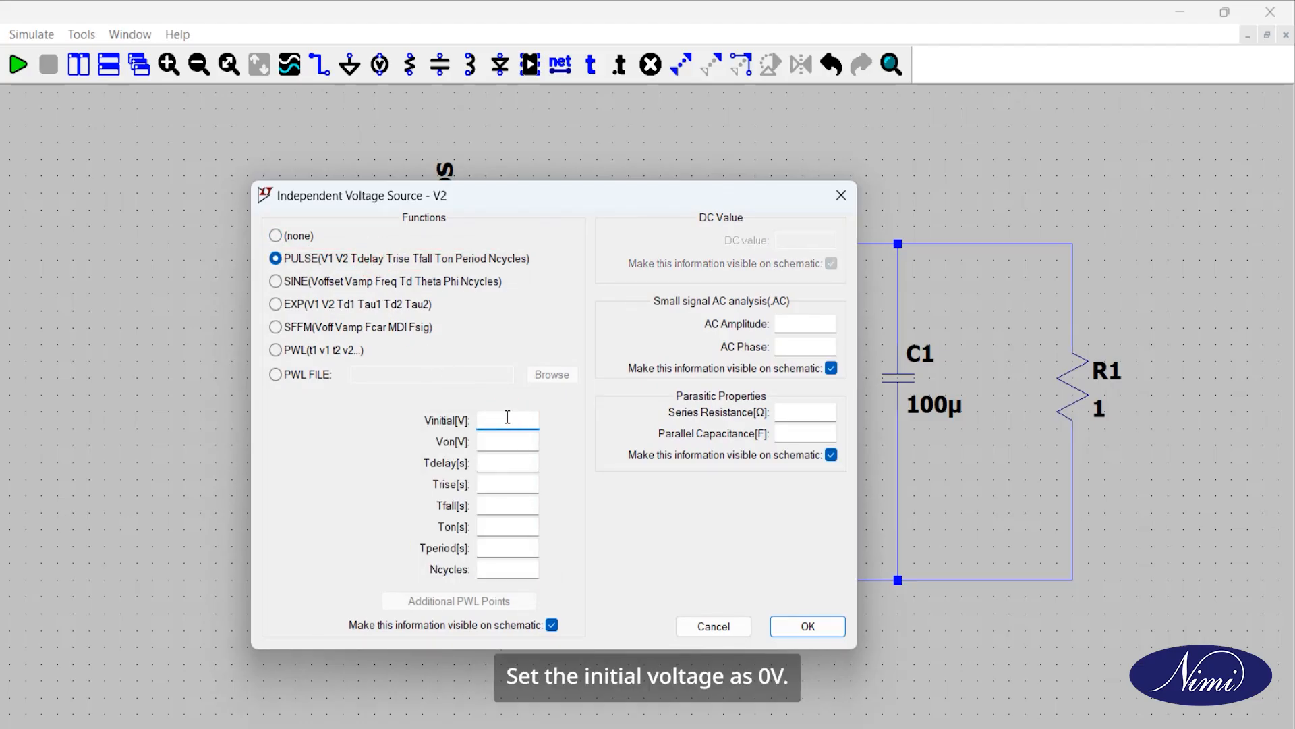
click(507, 437)
click(506, 463)
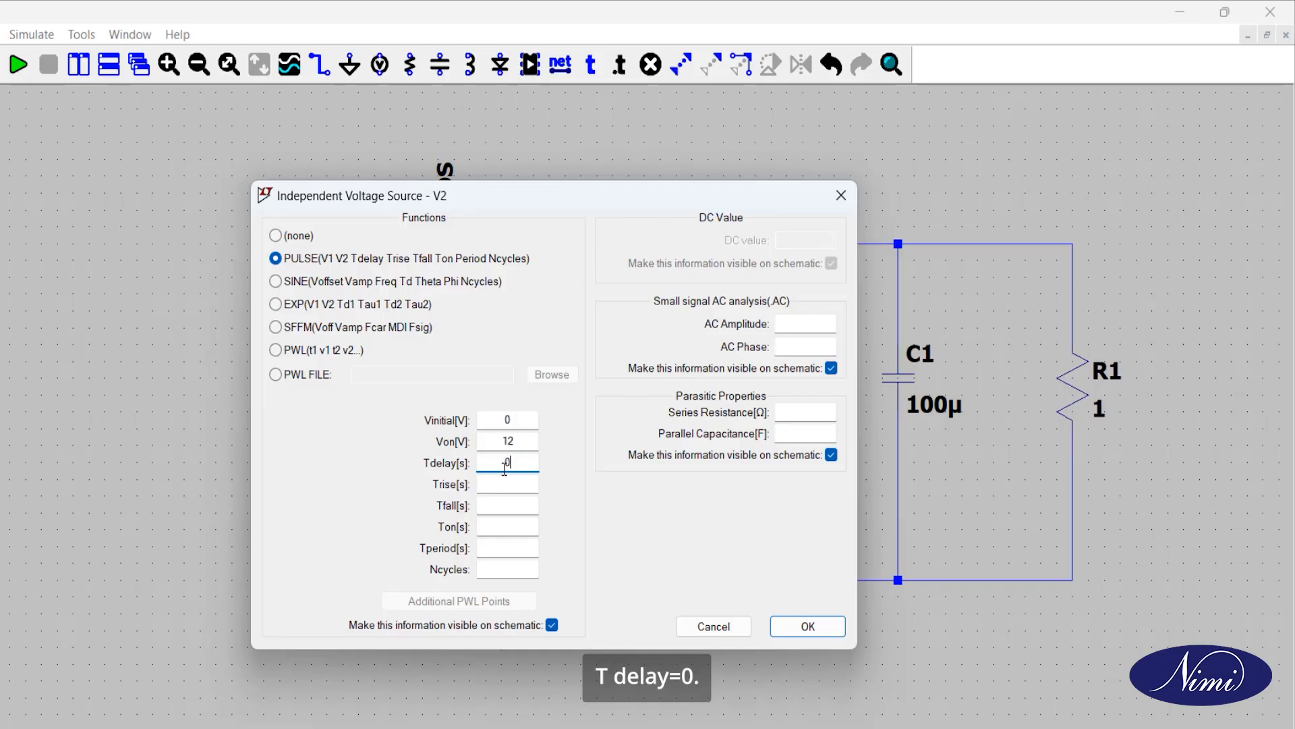
Step: Set V2's pulse rise time and fall time to 1n each
click(502, 483)
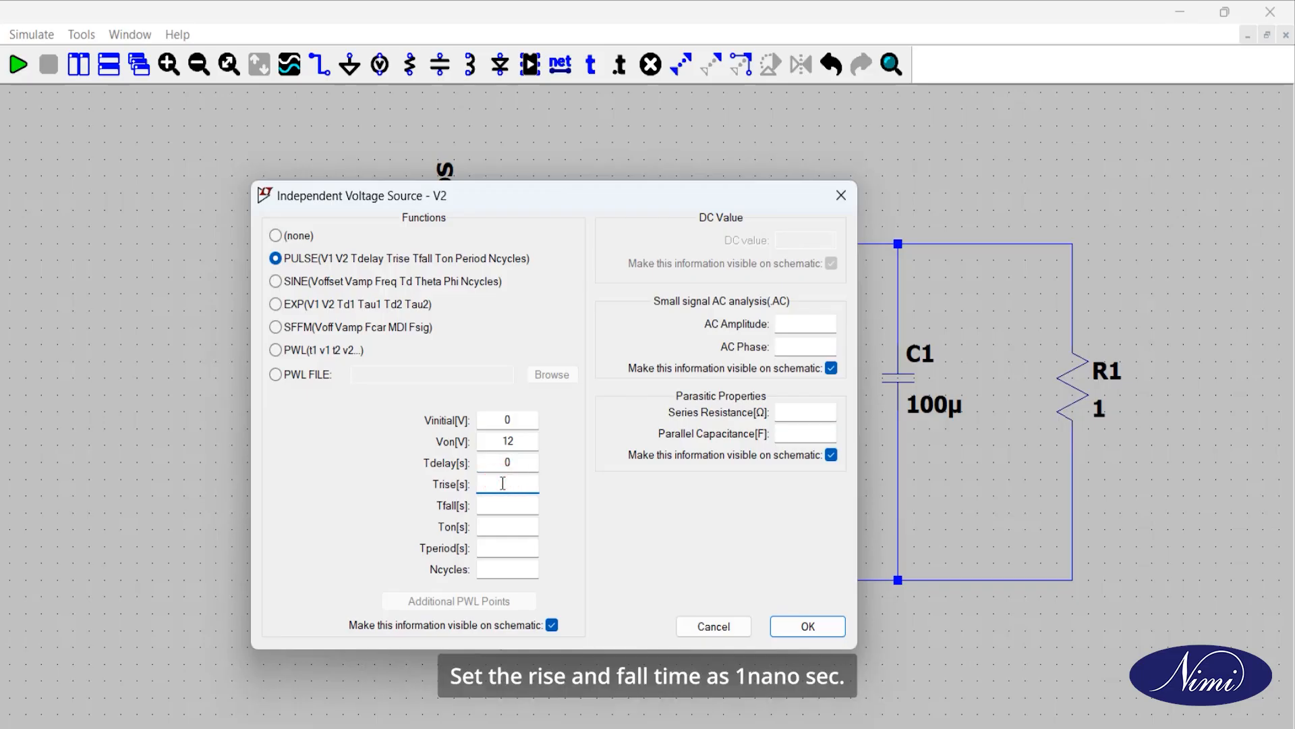
text(1n)
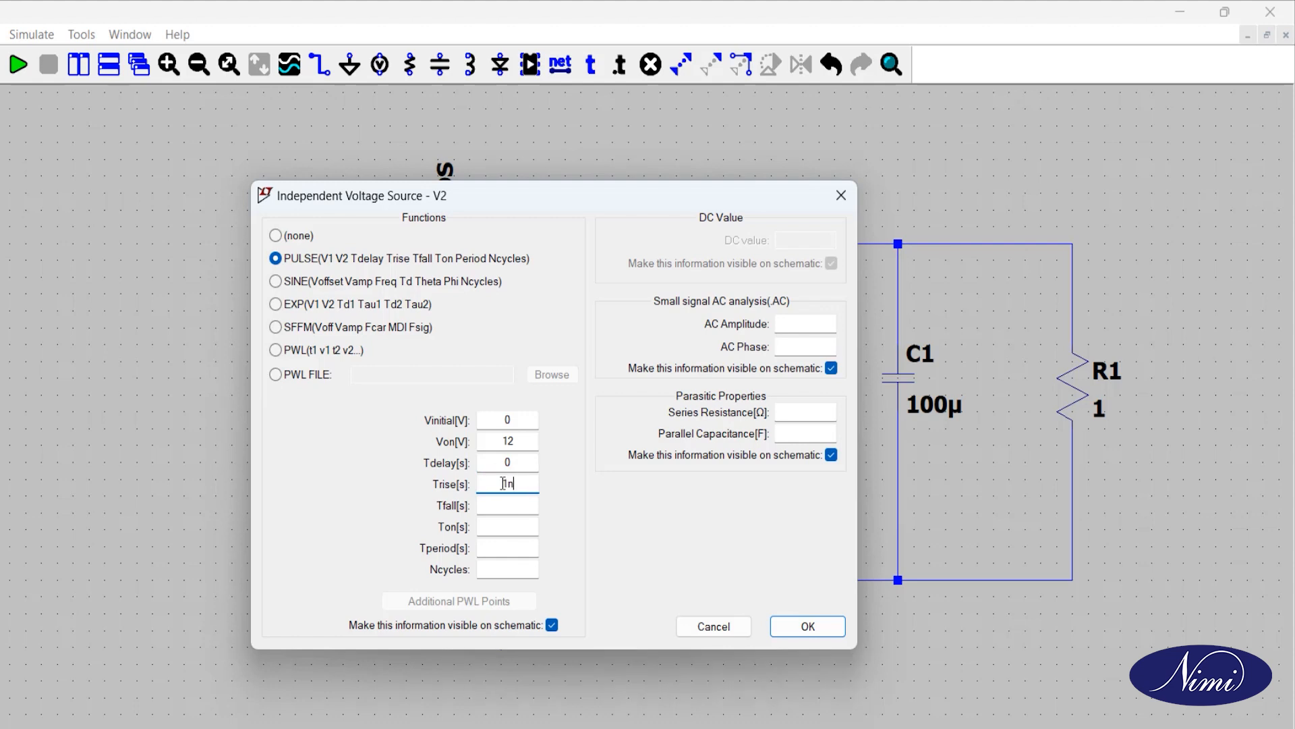
click(504, 503)
text(1)
Step: Set V2's on time to {0.3*10u} and its period to 10u, and apply the pulse settings
click(491, 528)
text({0.3*1)
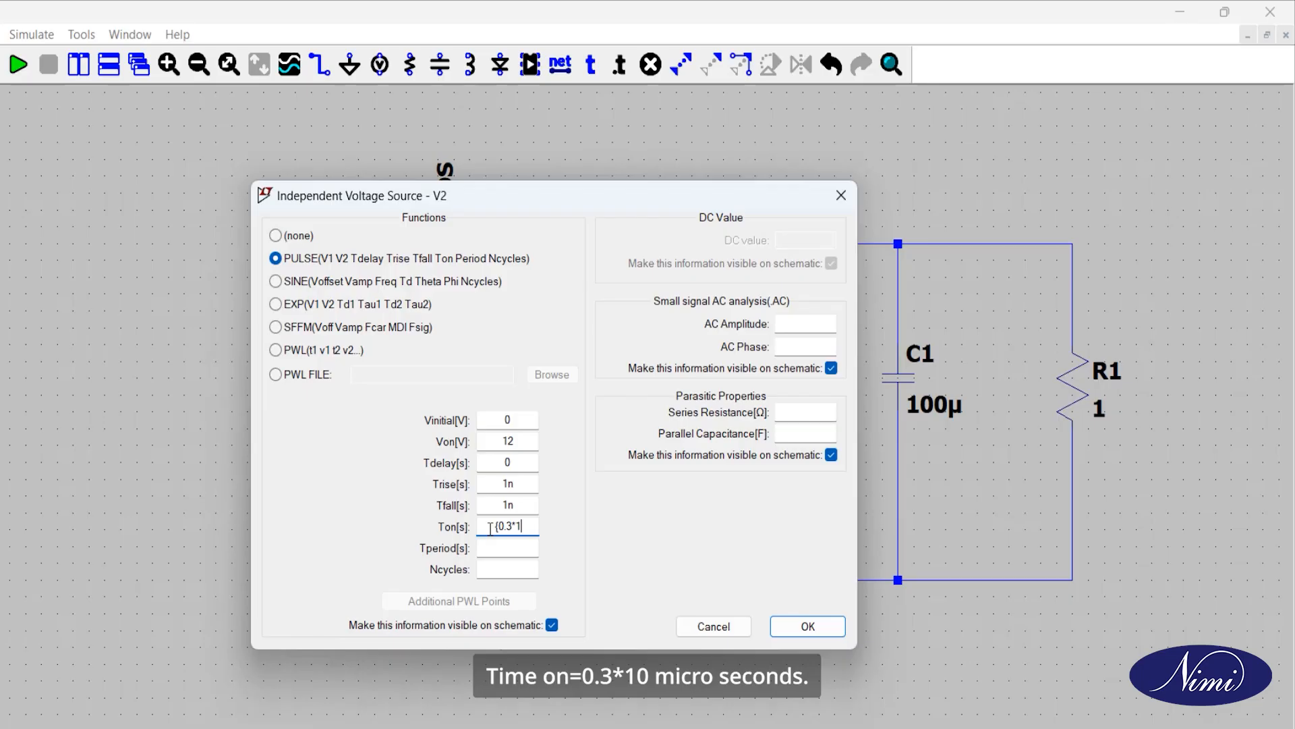
text(0u})
click(505, 546)
text({1)
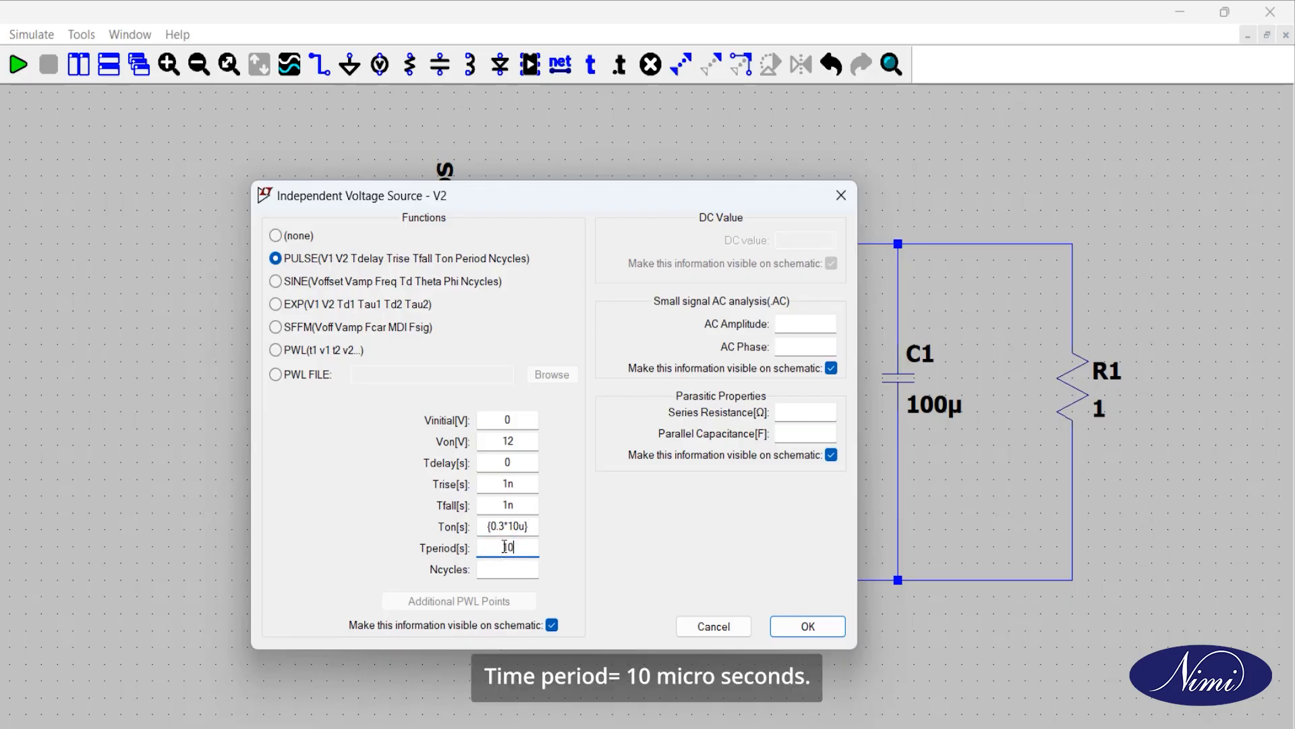
click(803, 626)
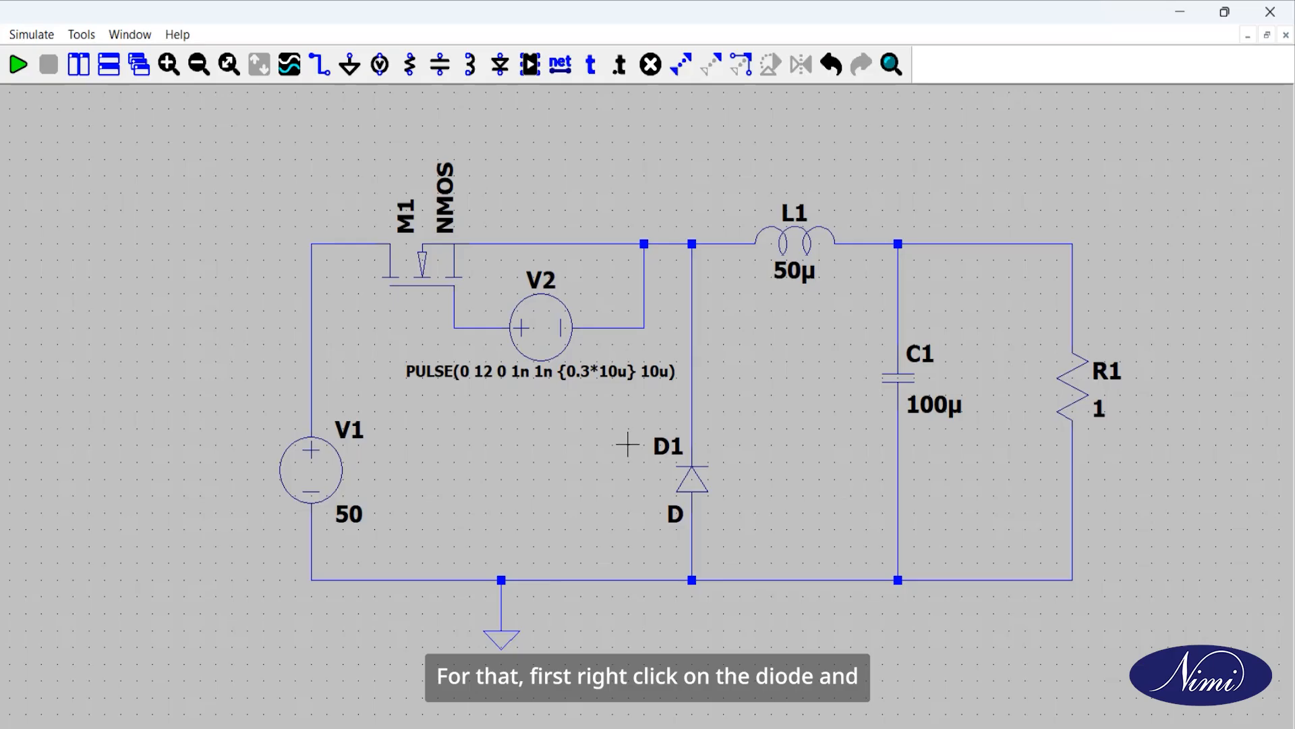
Step: Assign the MBRS1100 Schottky diode model to D1
right_click(687, 477)
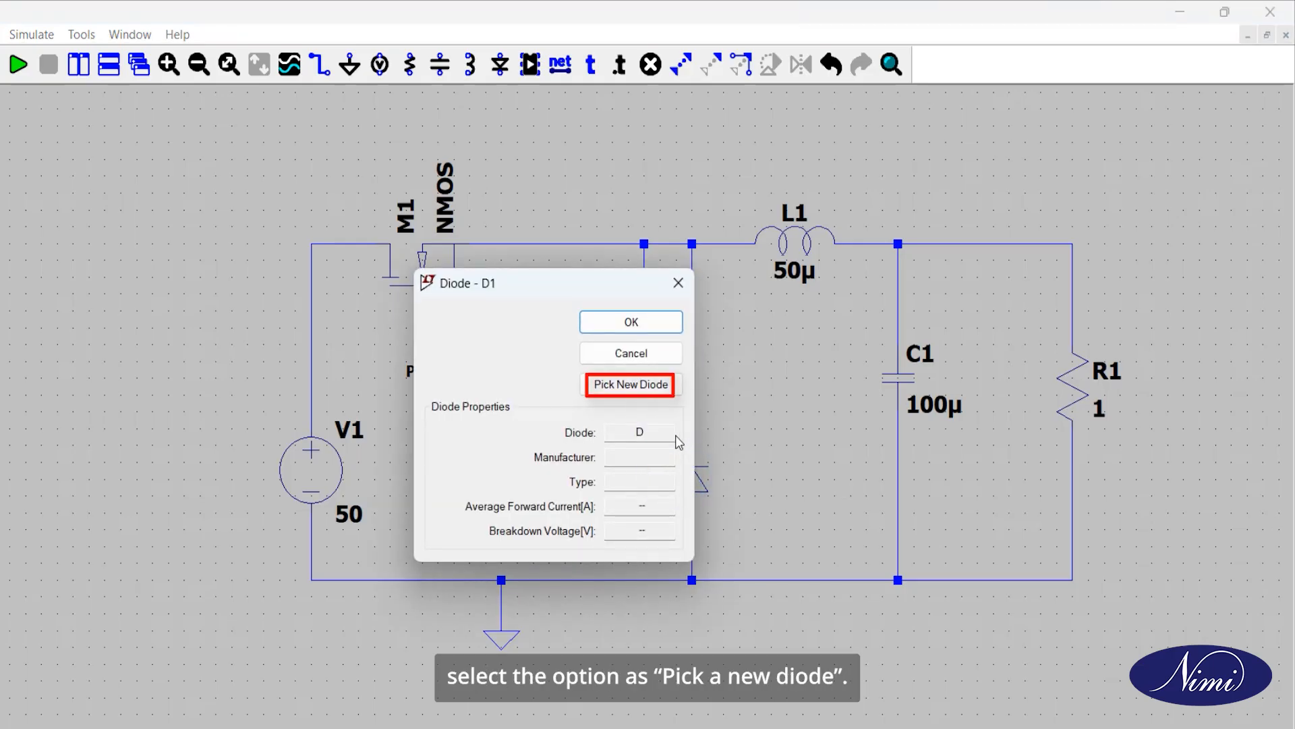
click(654, 384)
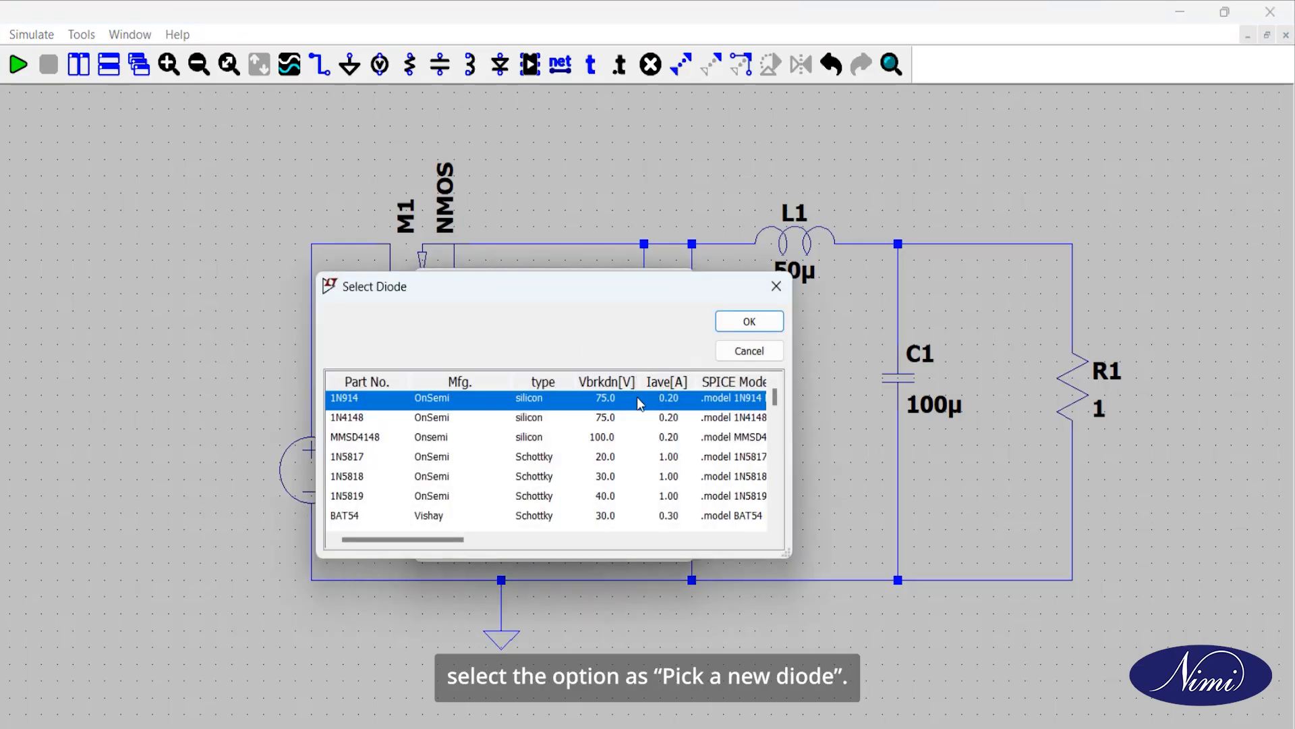
scroll(339, 478, down, 1)
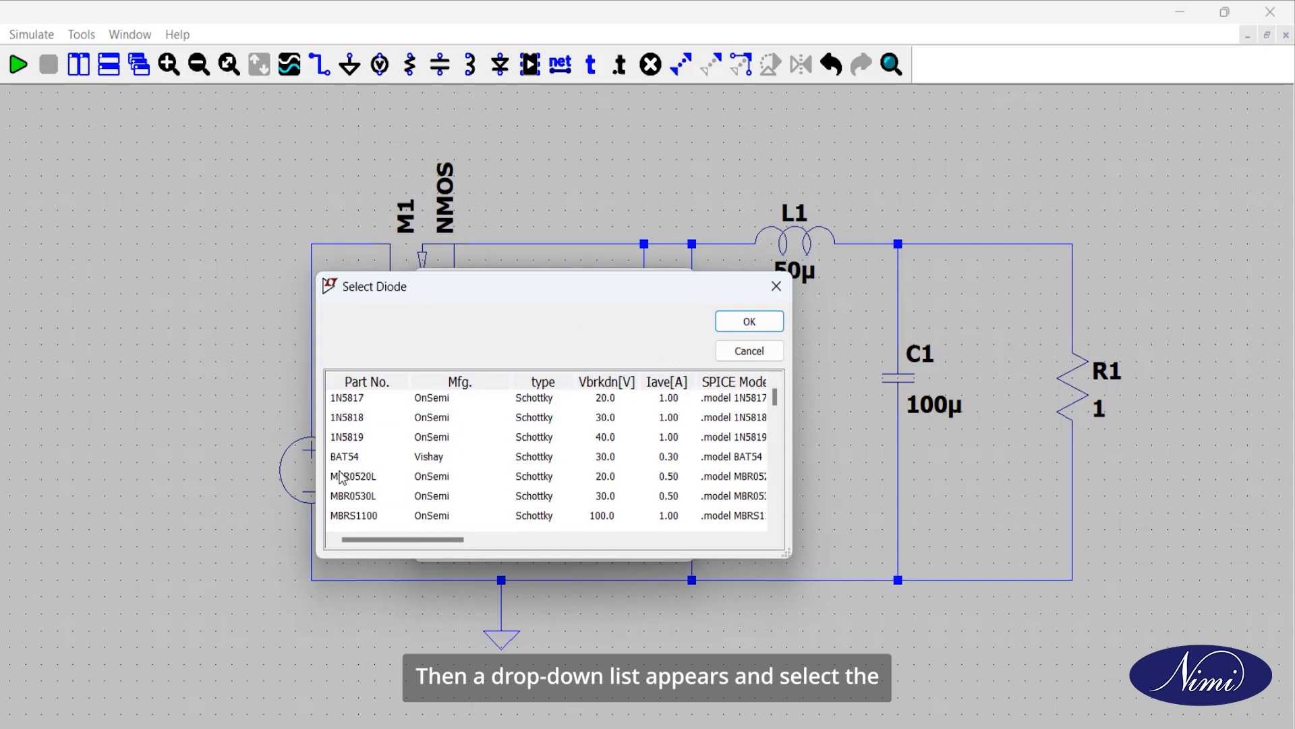
scroll(360, 518, down, 1)
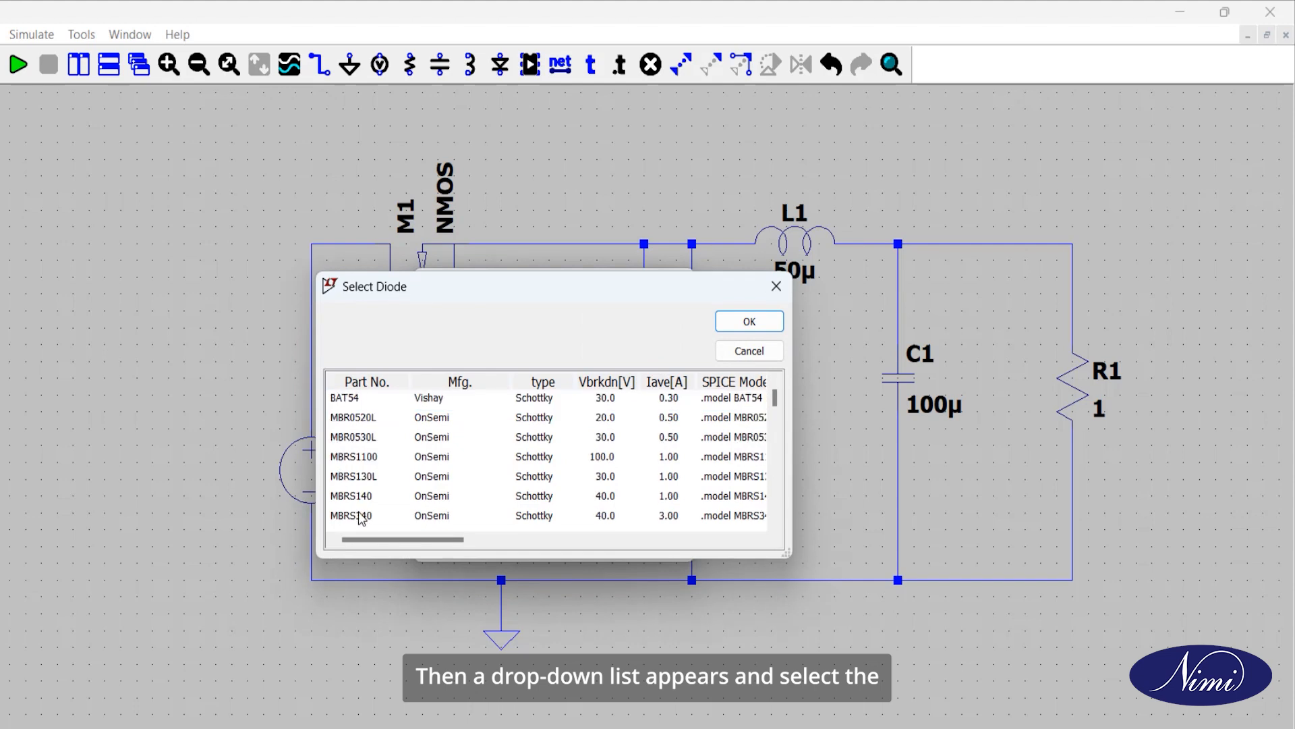
click(357, 457)
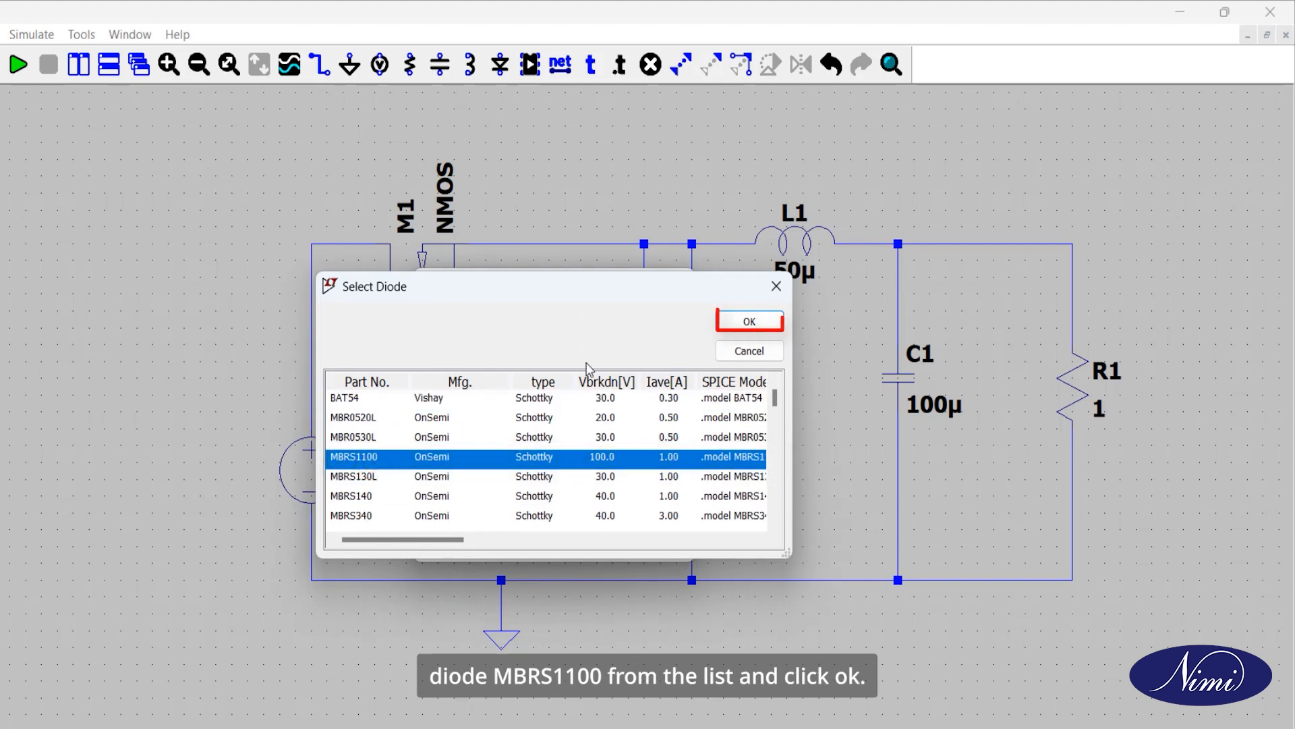
click(737, 324)
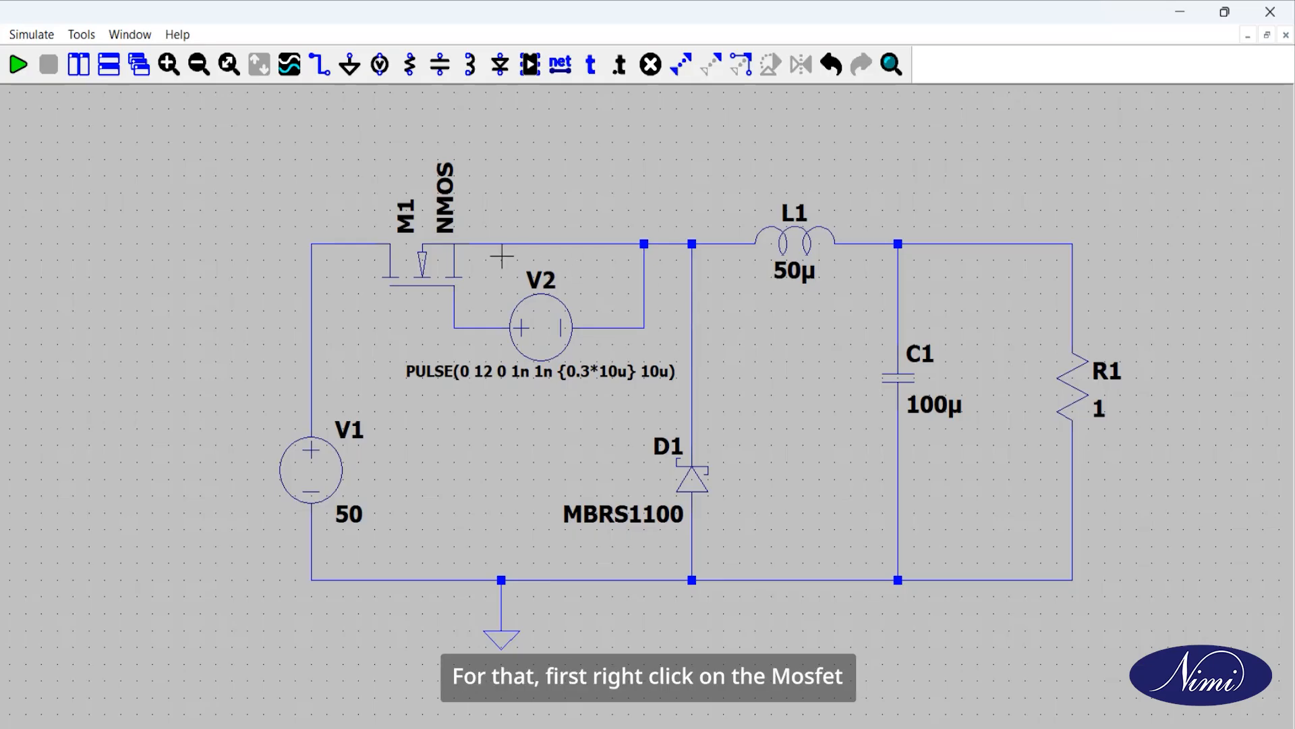
Step: Assign the Infineon BSC028N06LS3 MOSFET model to M1
right_click(435, 268)
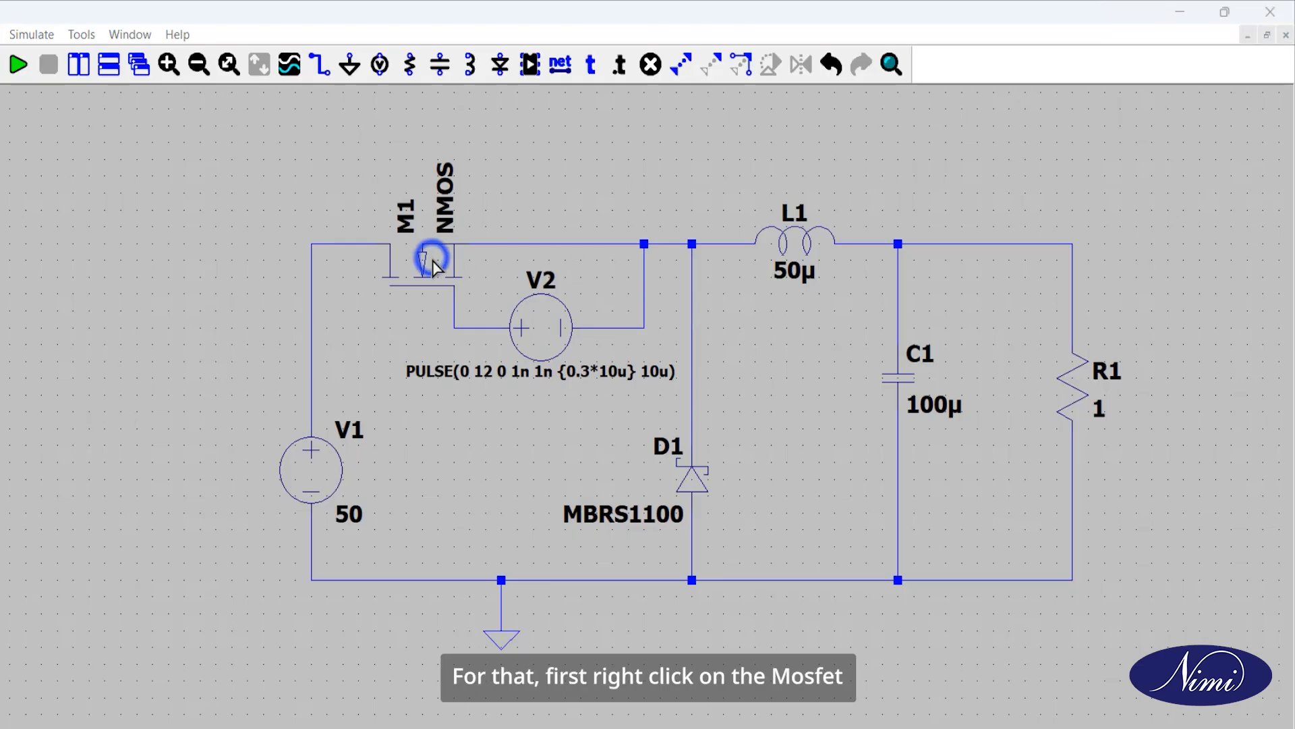
click(614, 382)
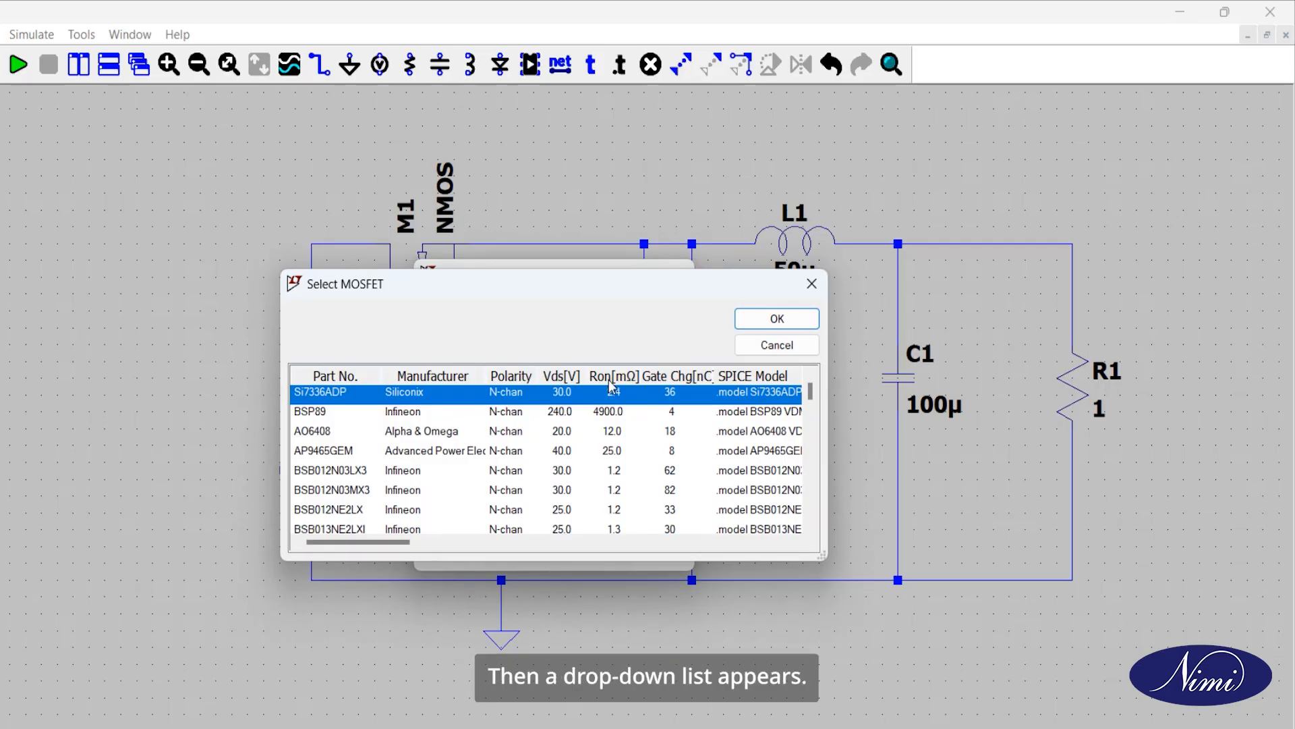
scroll(606, 404, down, 10)
click(359, 474)
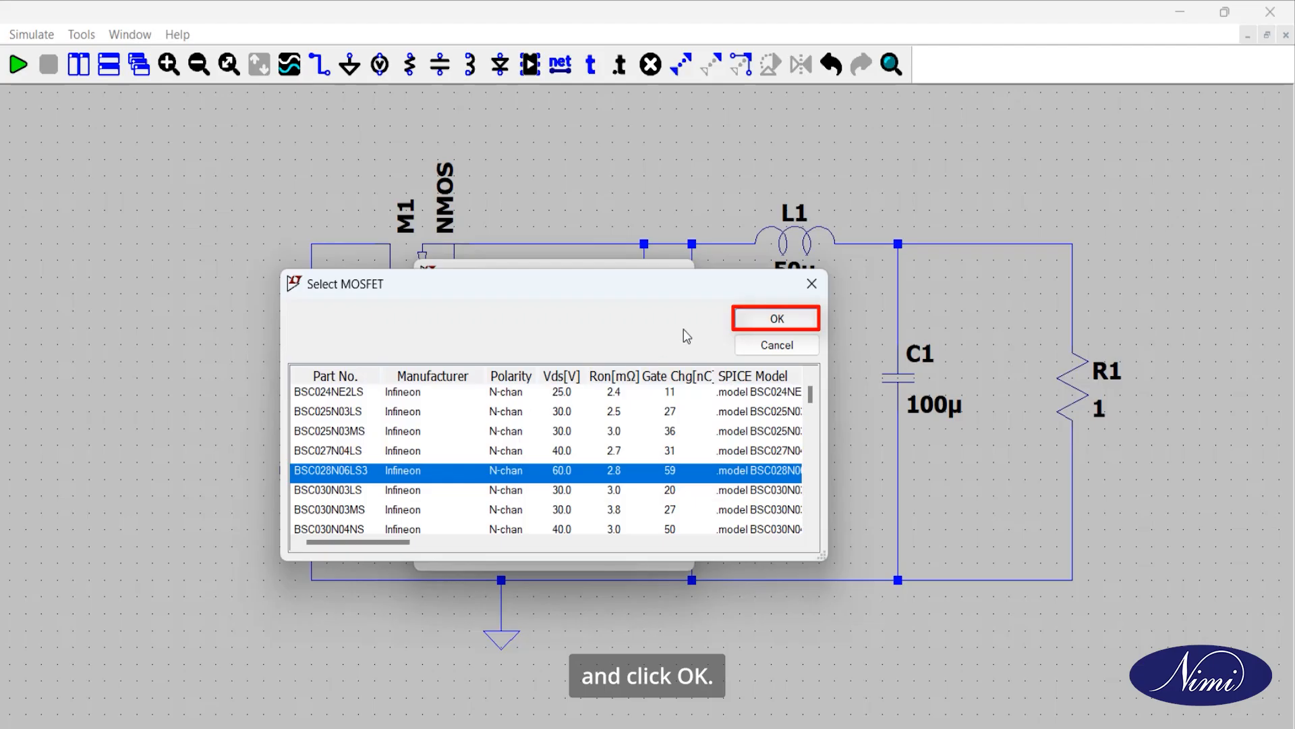
click(758, 318)
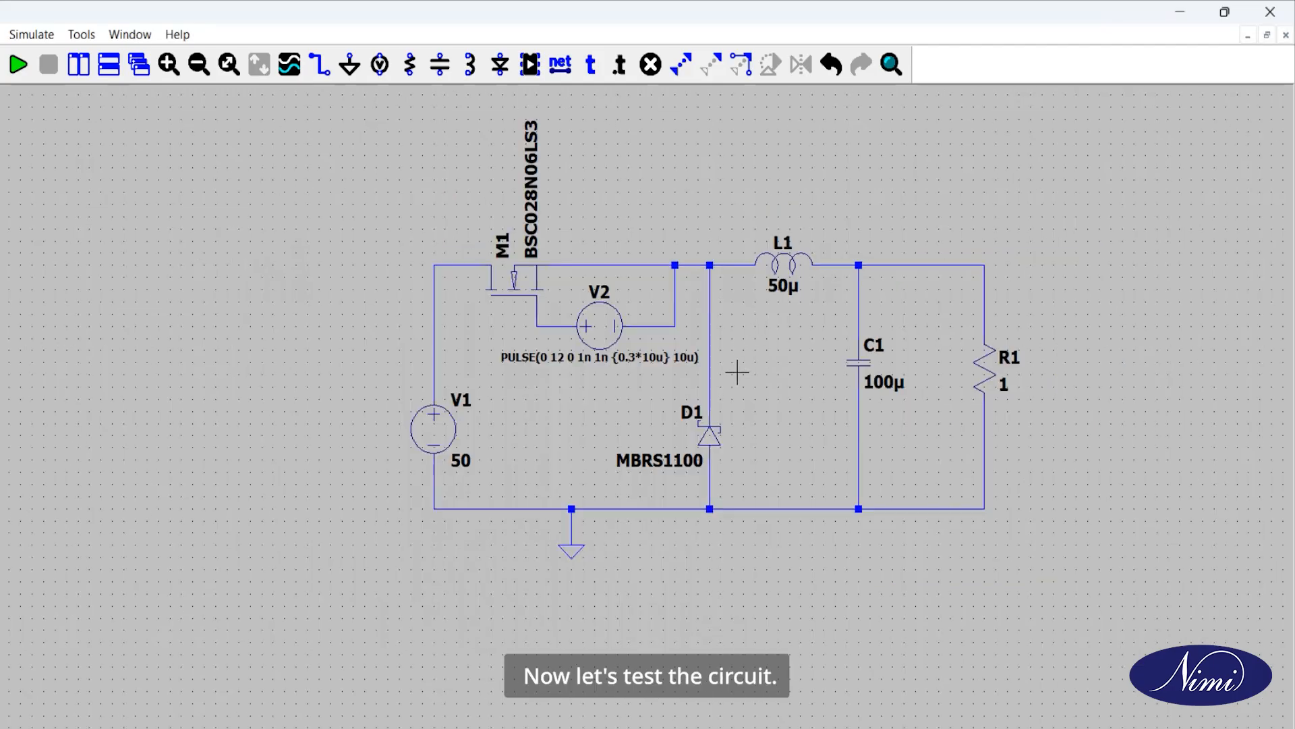
mouse_move(733, 373)
mouse_down()
mouse_move(705, 398)
mouse_move(563, 445)
mouse_up()
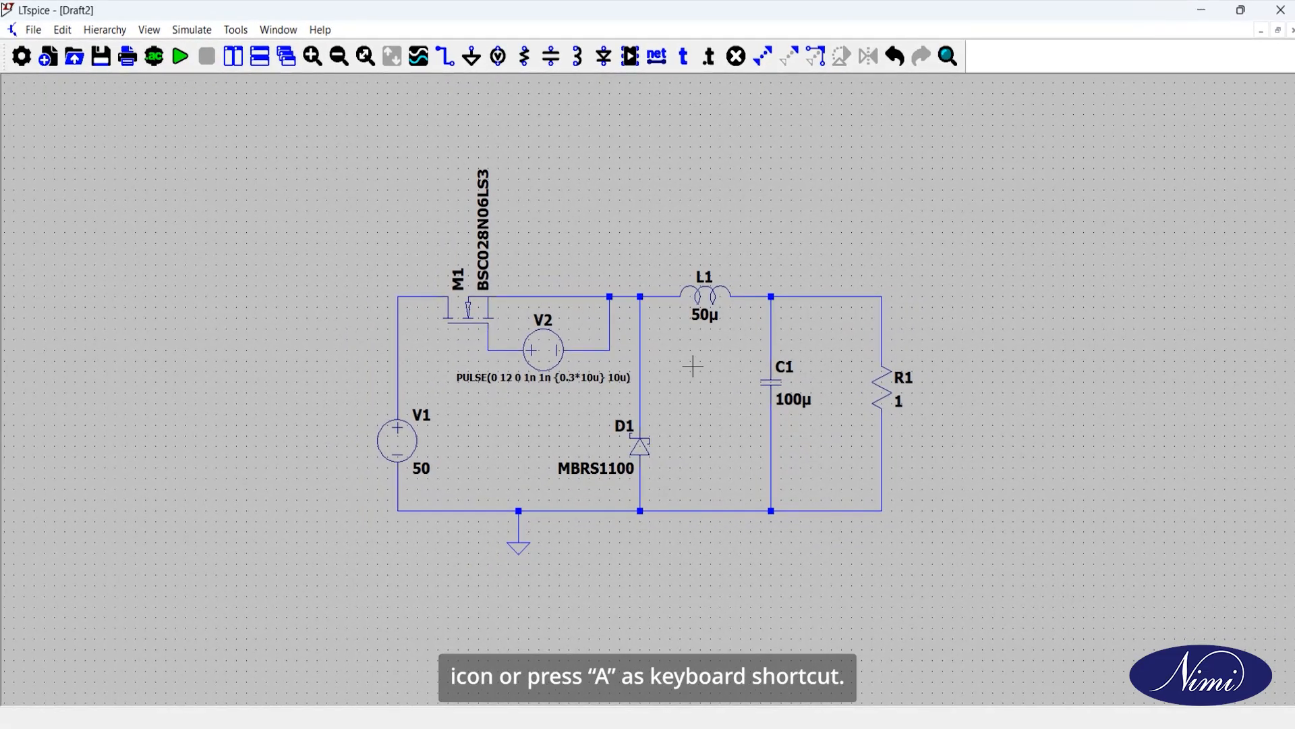
Step: Configure a transient analysis with a stop time of 0.15m and place its directive below the circuit, beside the ground symbol
click(154, 65)
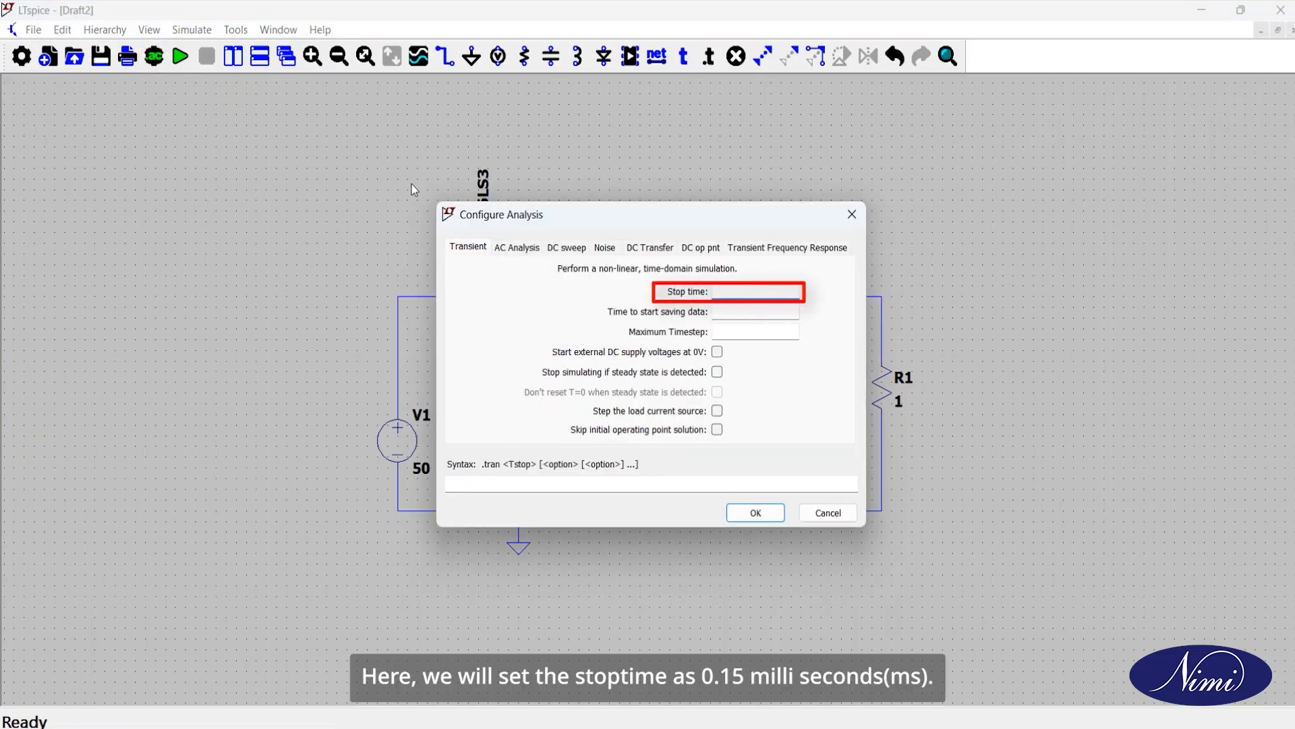
text(0.15)
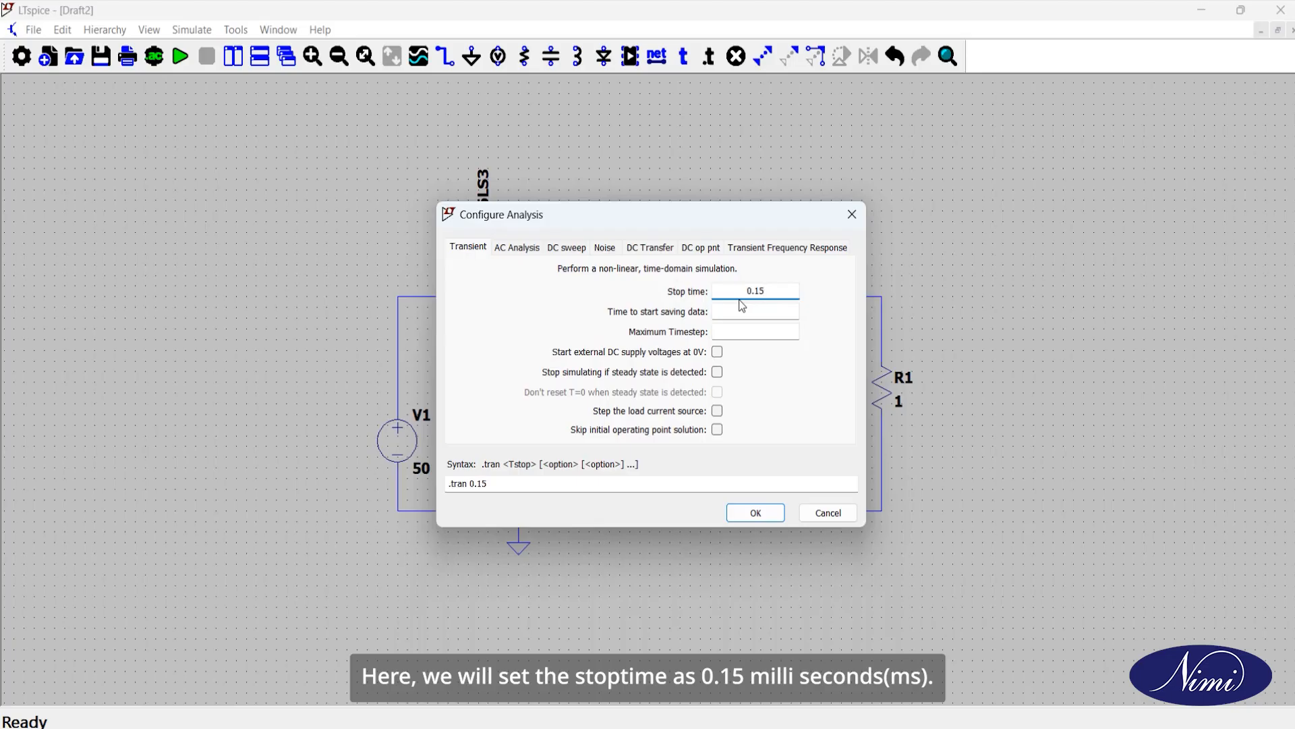
text(m)
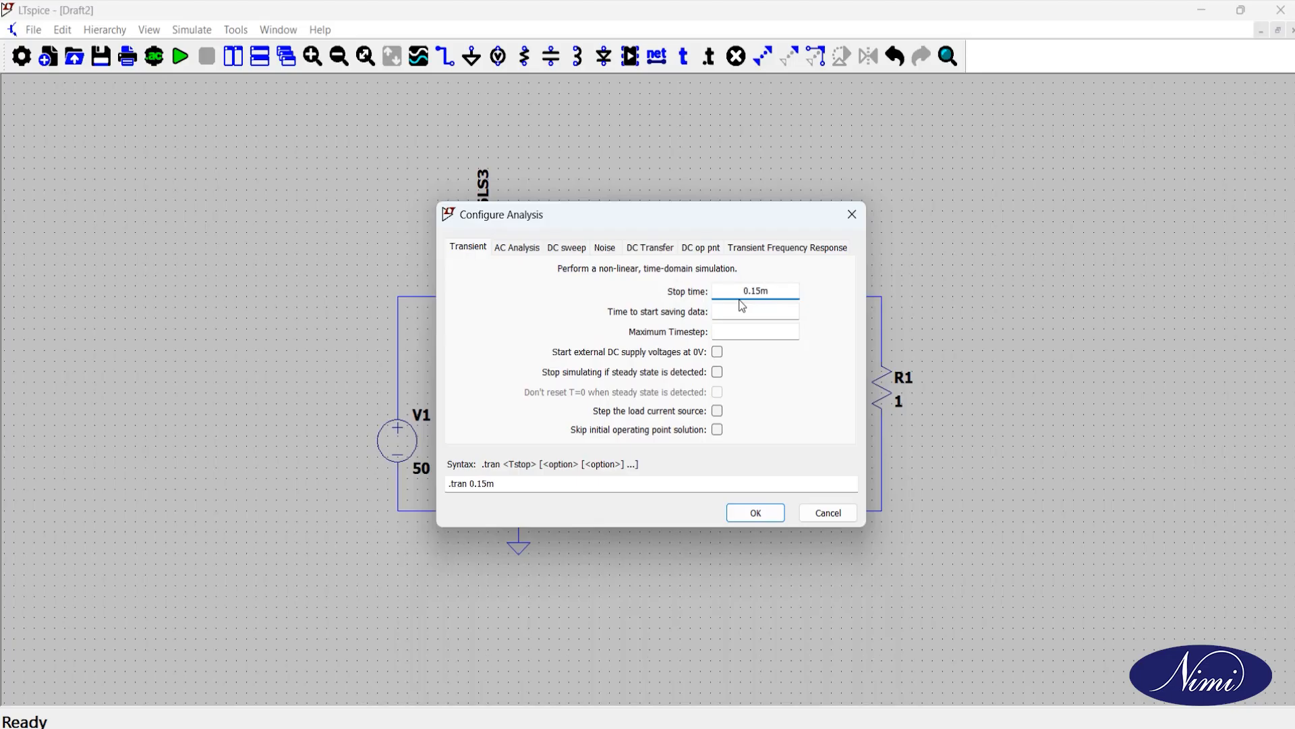
click(753, 512)
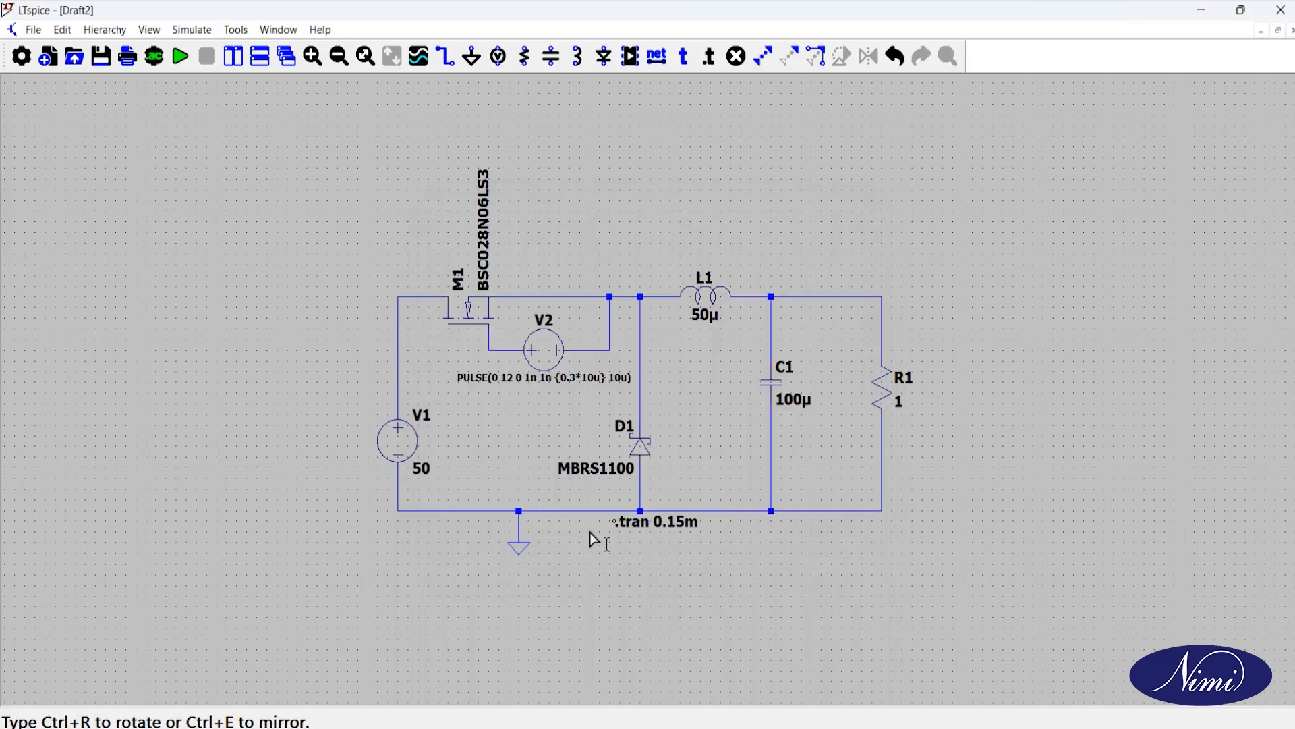
click(403, 550)
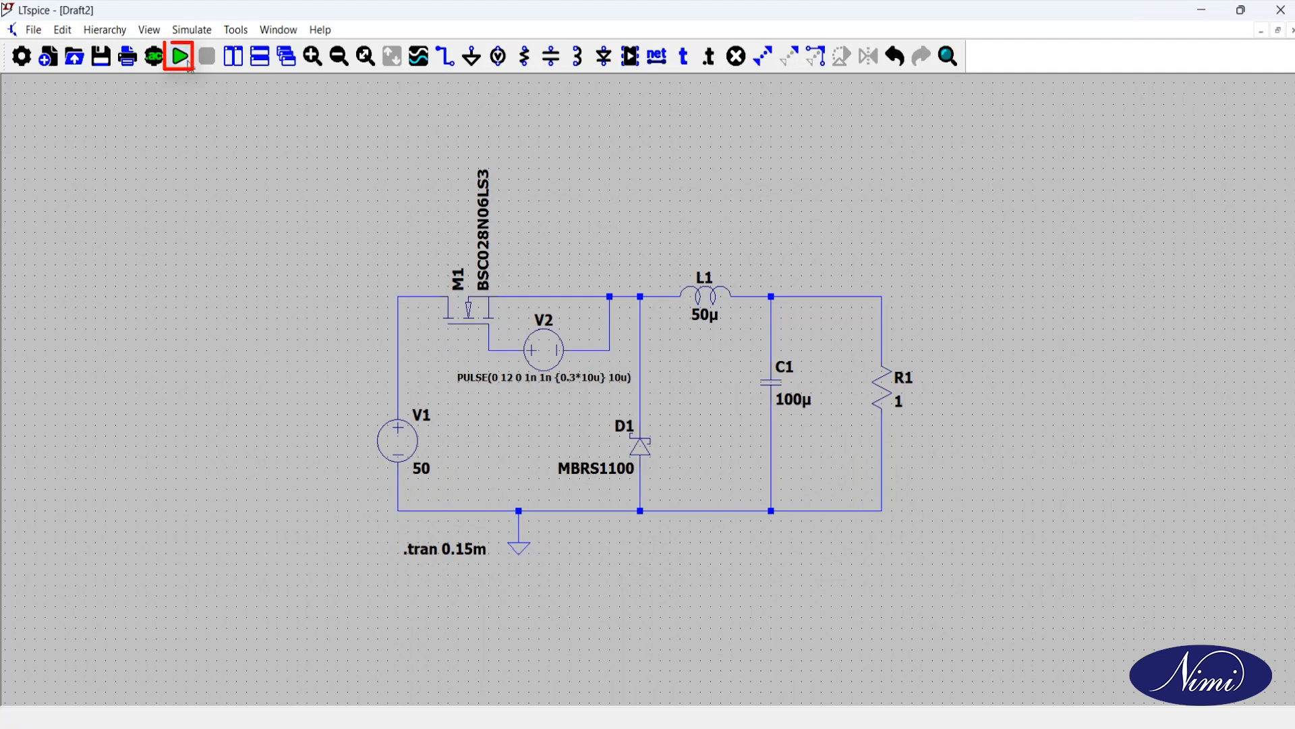
Step: Run the simulation and plot the input voltage at the wire between V1 and M1
click(184, 59)
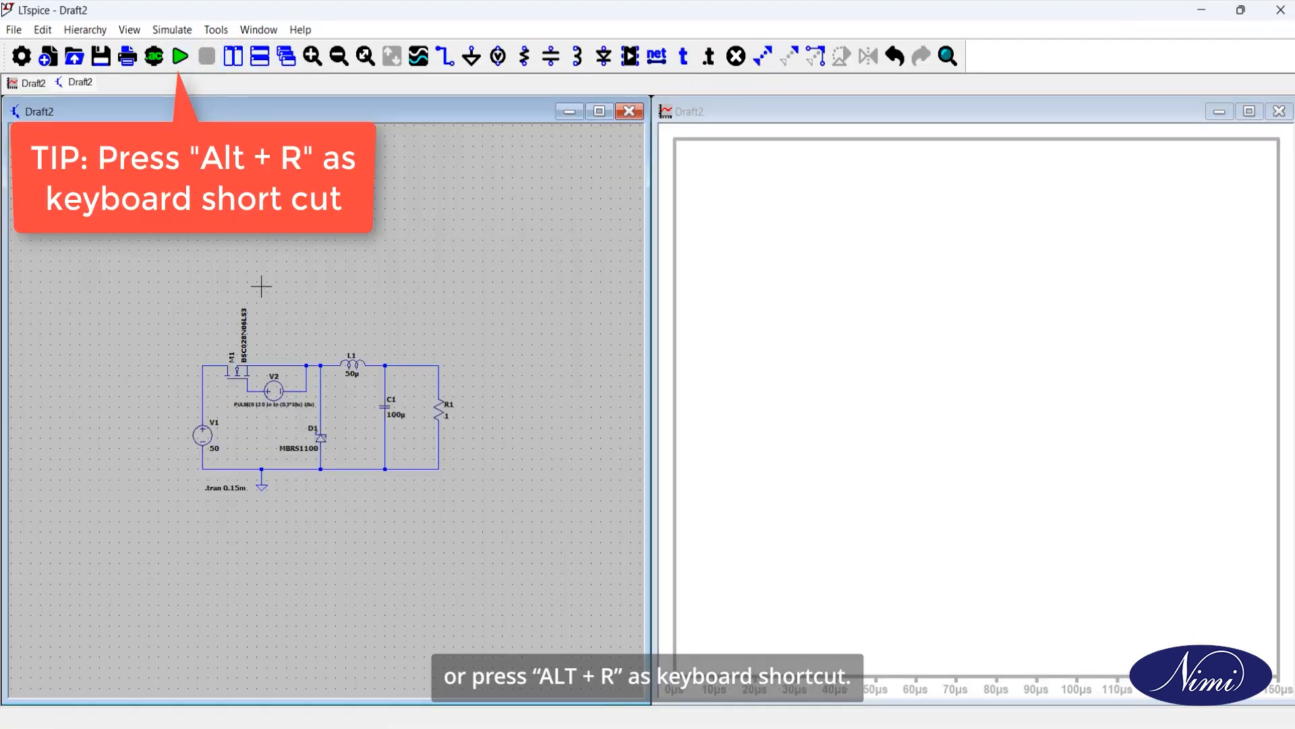
scroll(280, 305, up, 3)
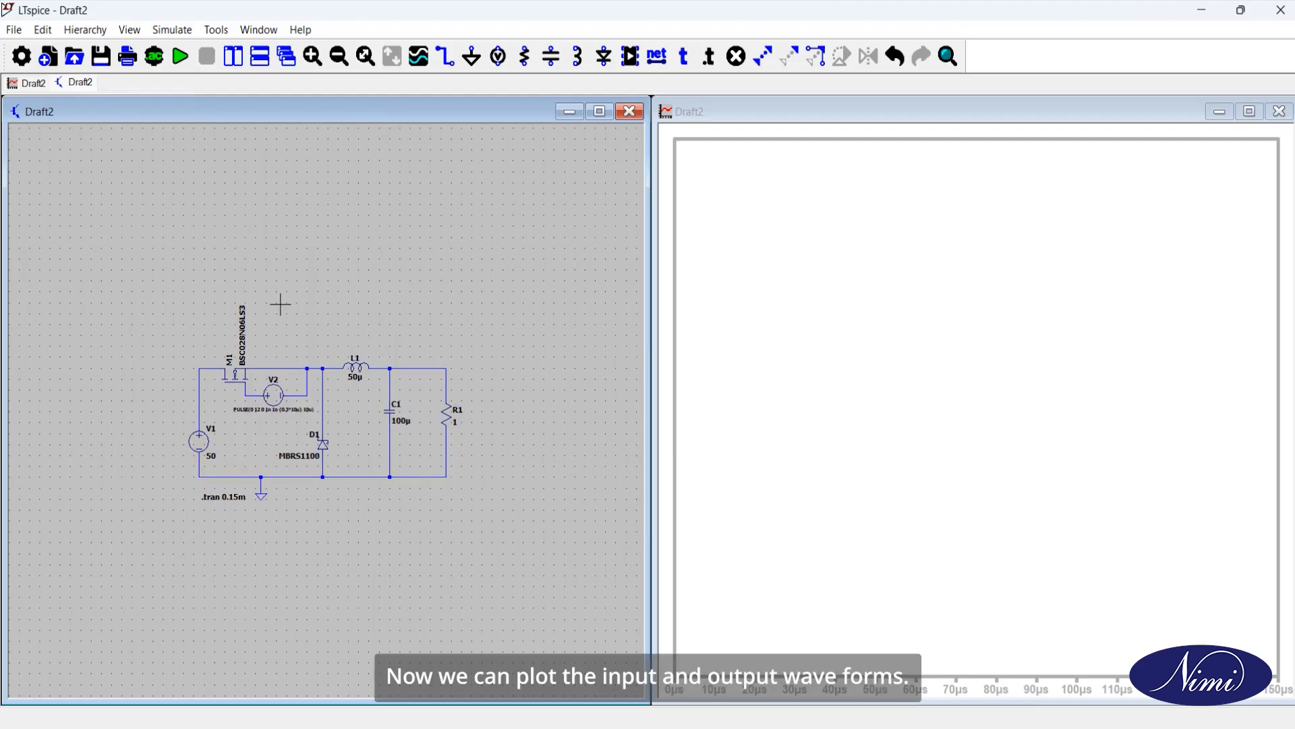
scroll(280, 304, up, 2)
drag(295, 310, 278, 216)
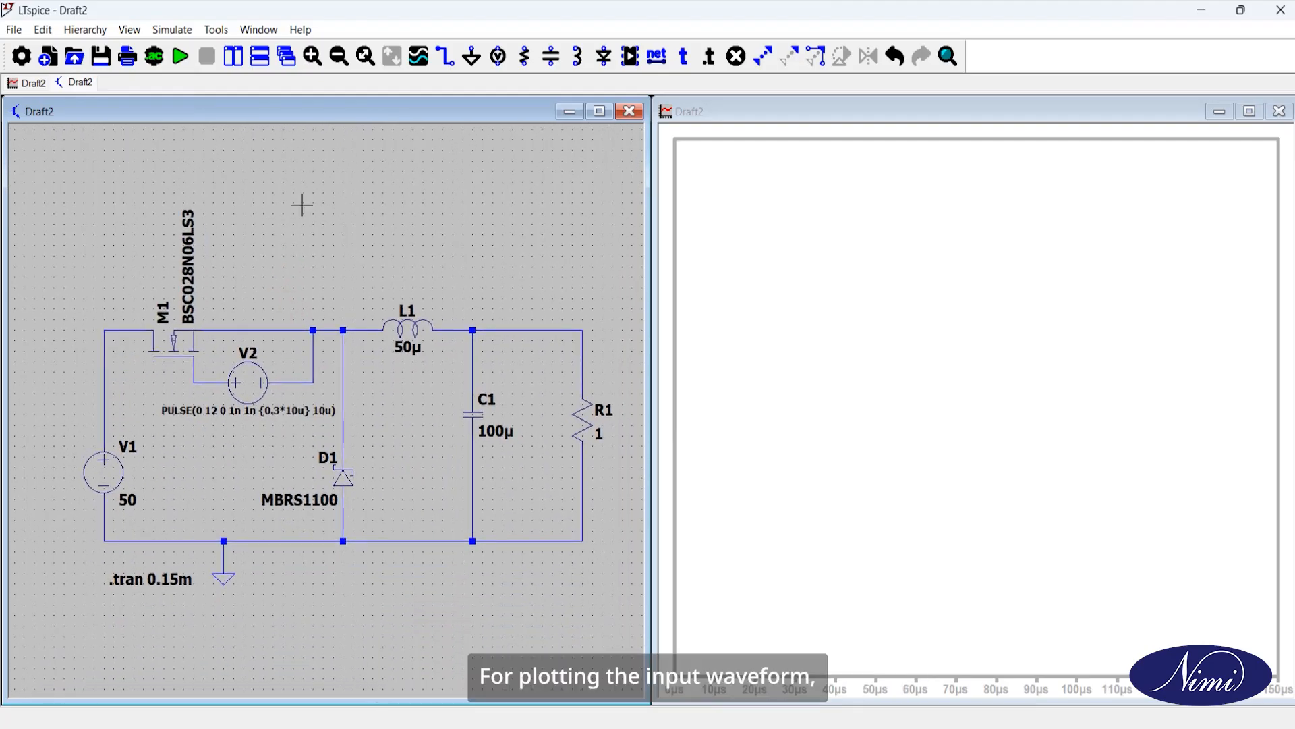
click(104, 351)
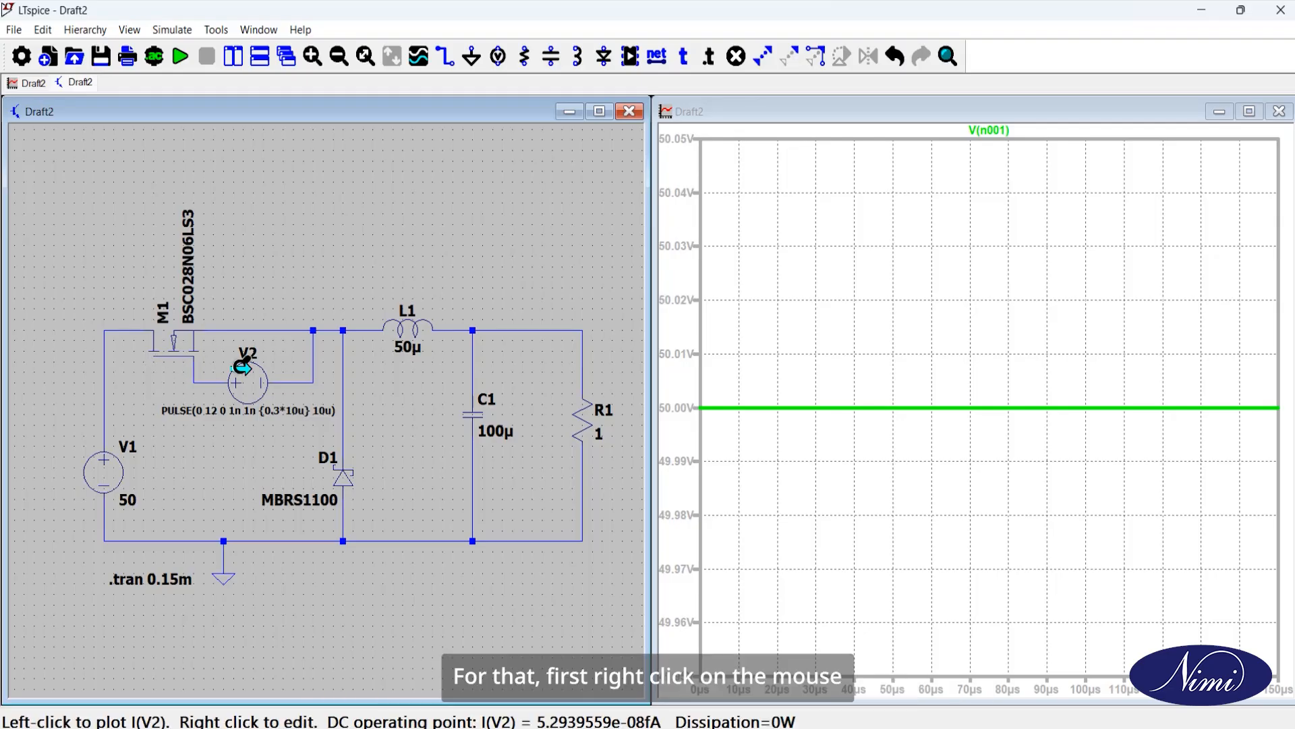
Step: Add a plot pane below, plot the switching-node voltage between M1 and L1 in it, and maximize the waveform window
right_click(784, 450)
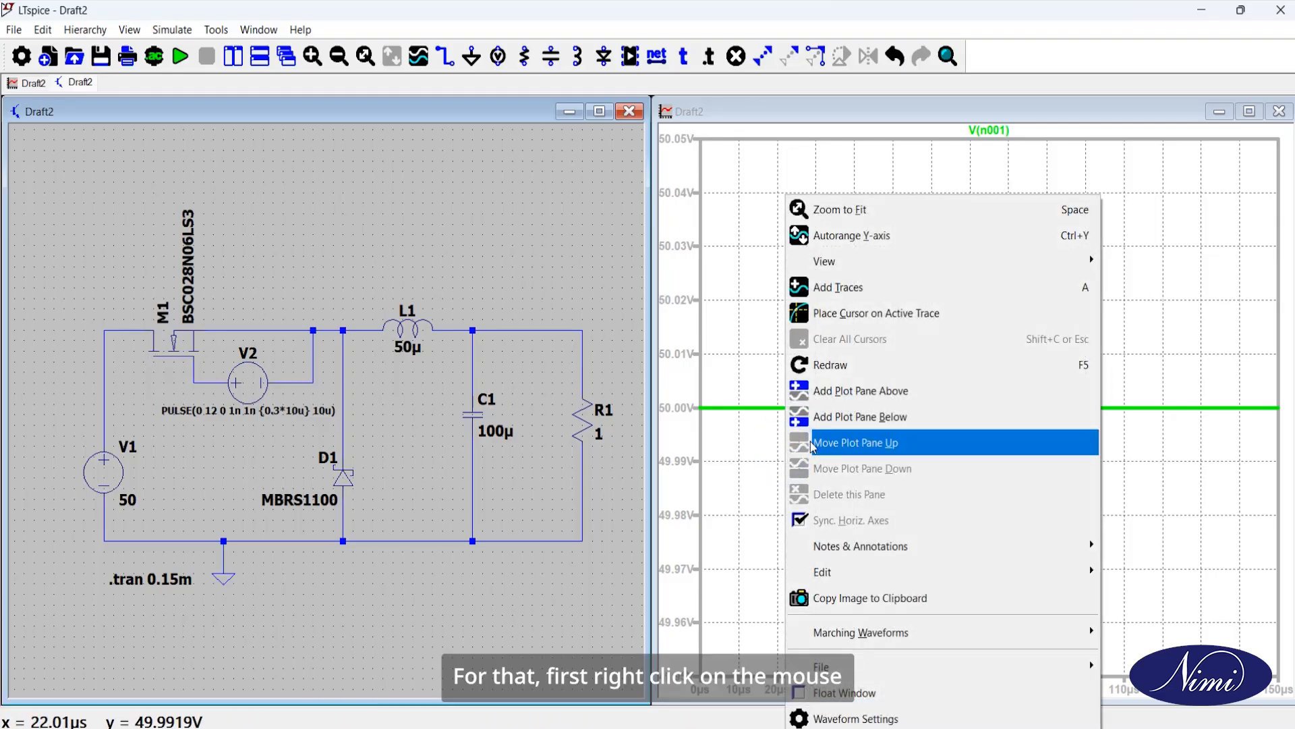
click(823, 418)
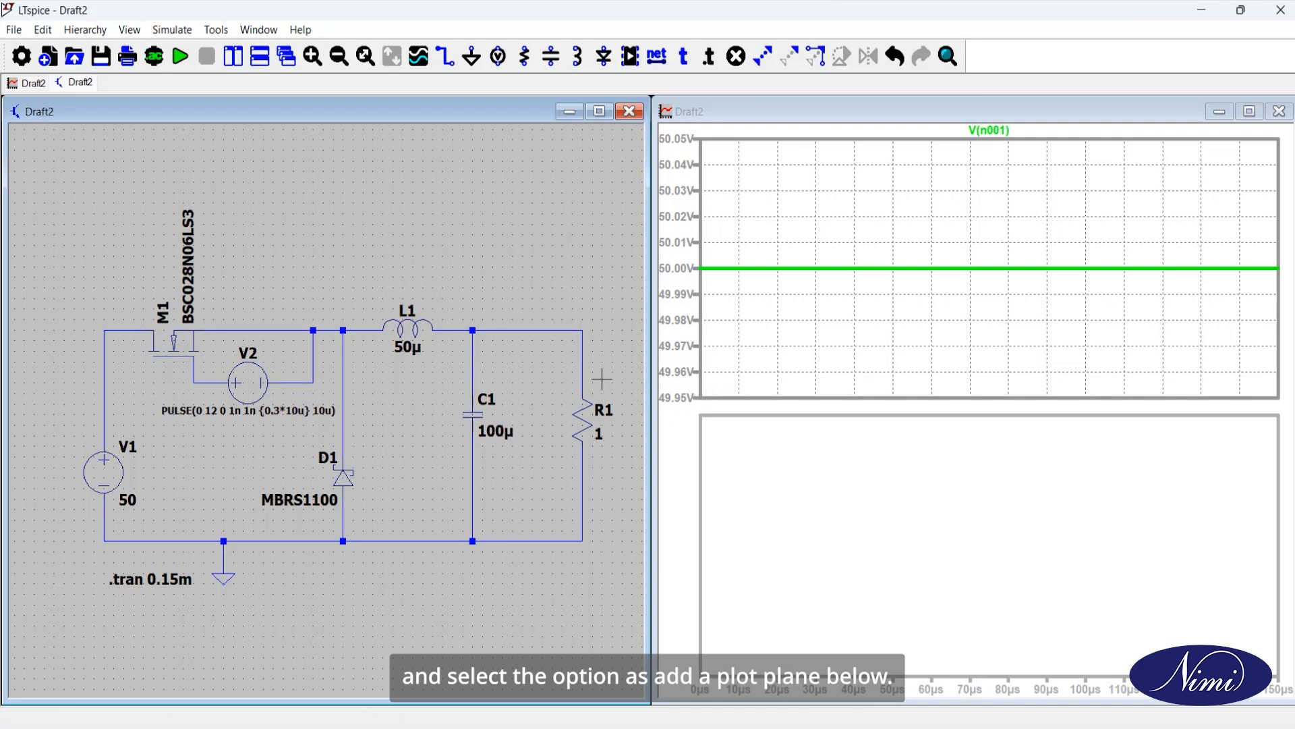
click(331, 331)
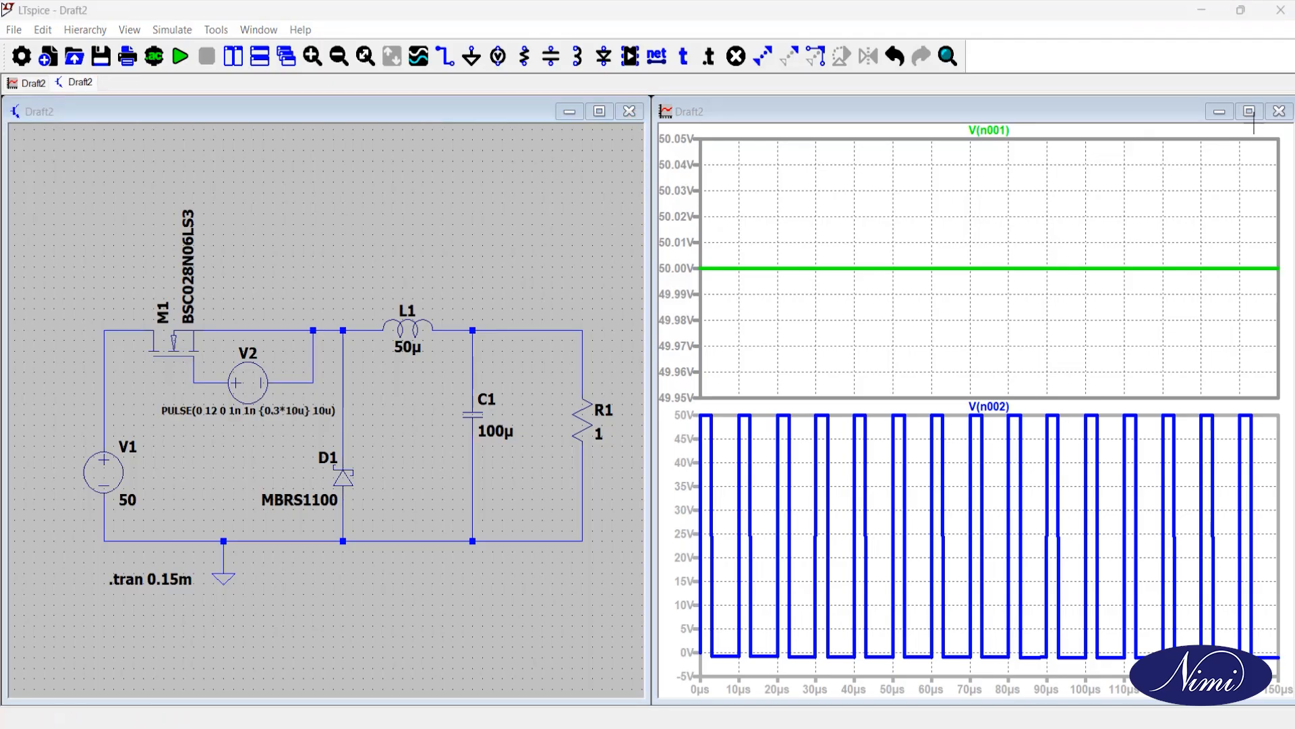
click(1250, 112)
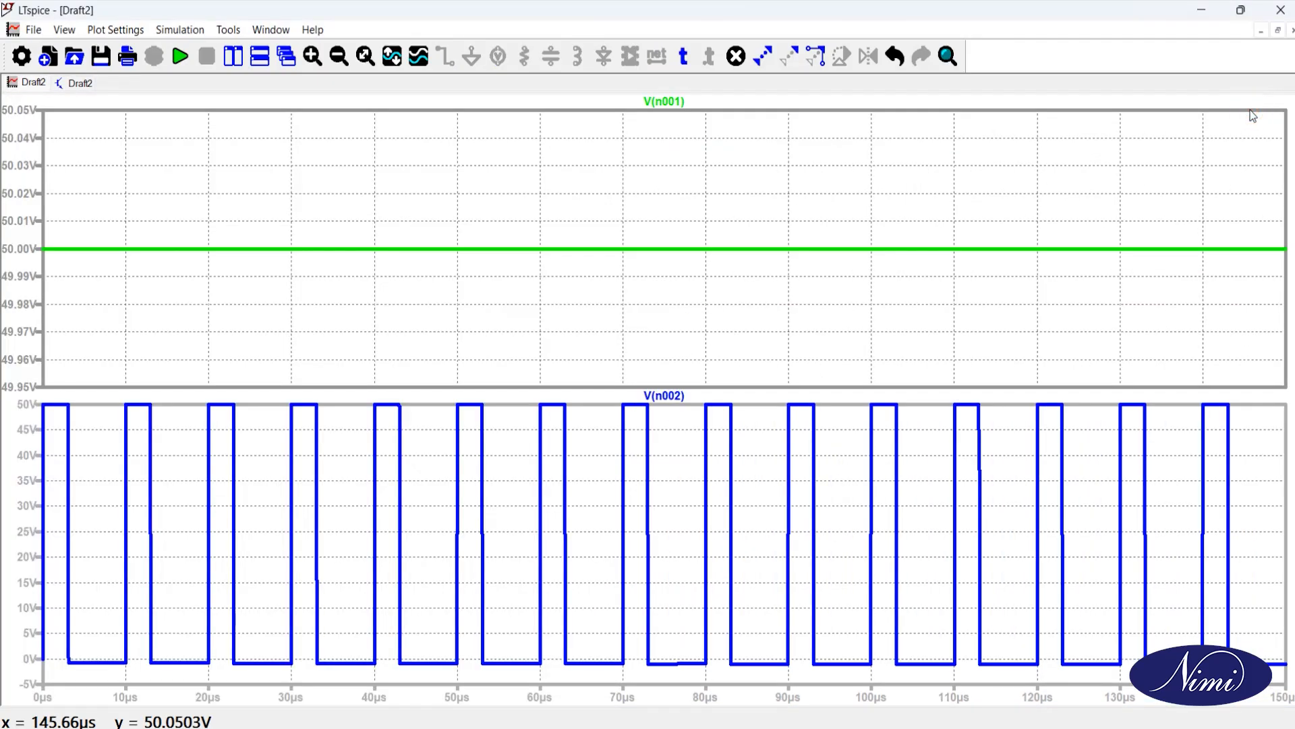